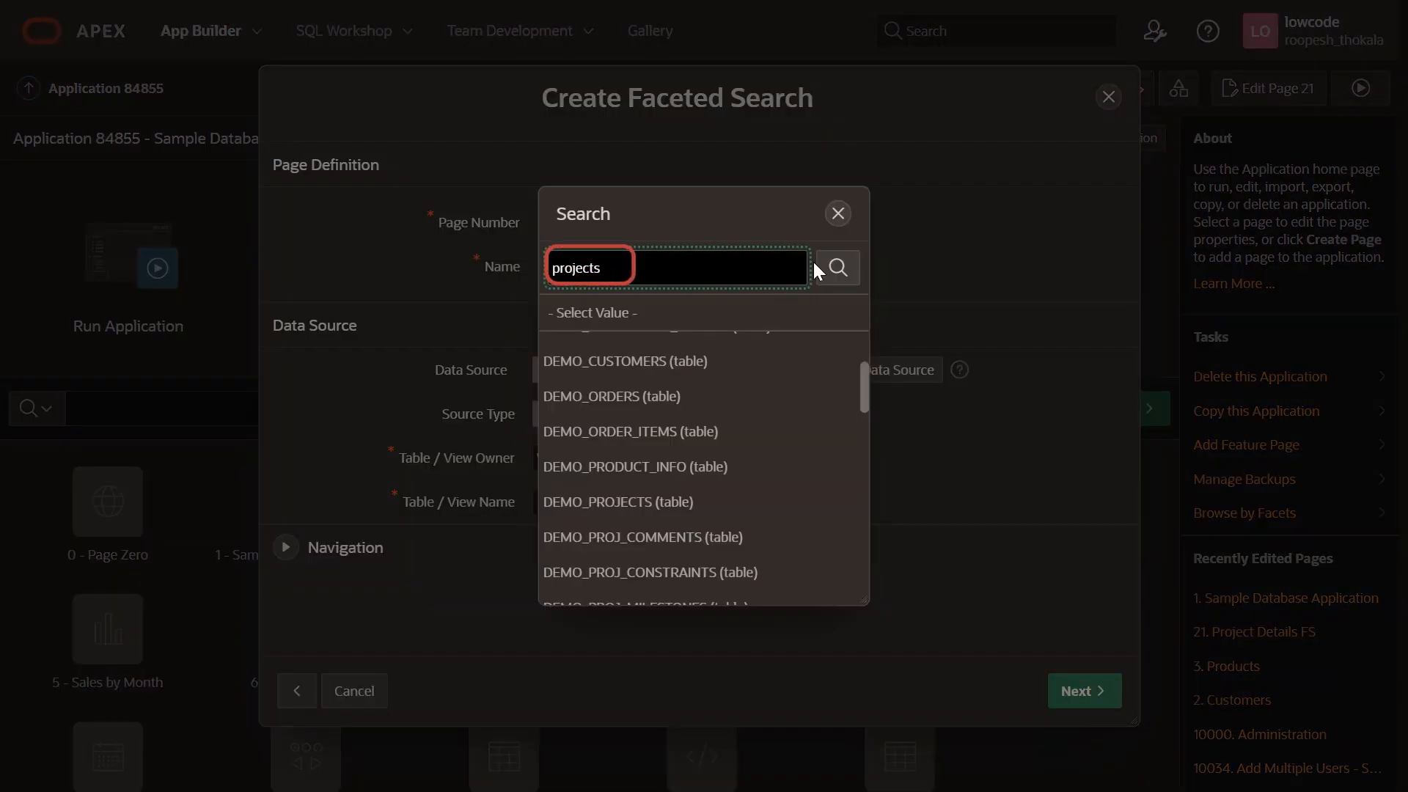
- Search the table list for projects and choose PROJECTS as the source table of the faceted search page
left_click(837, 269)
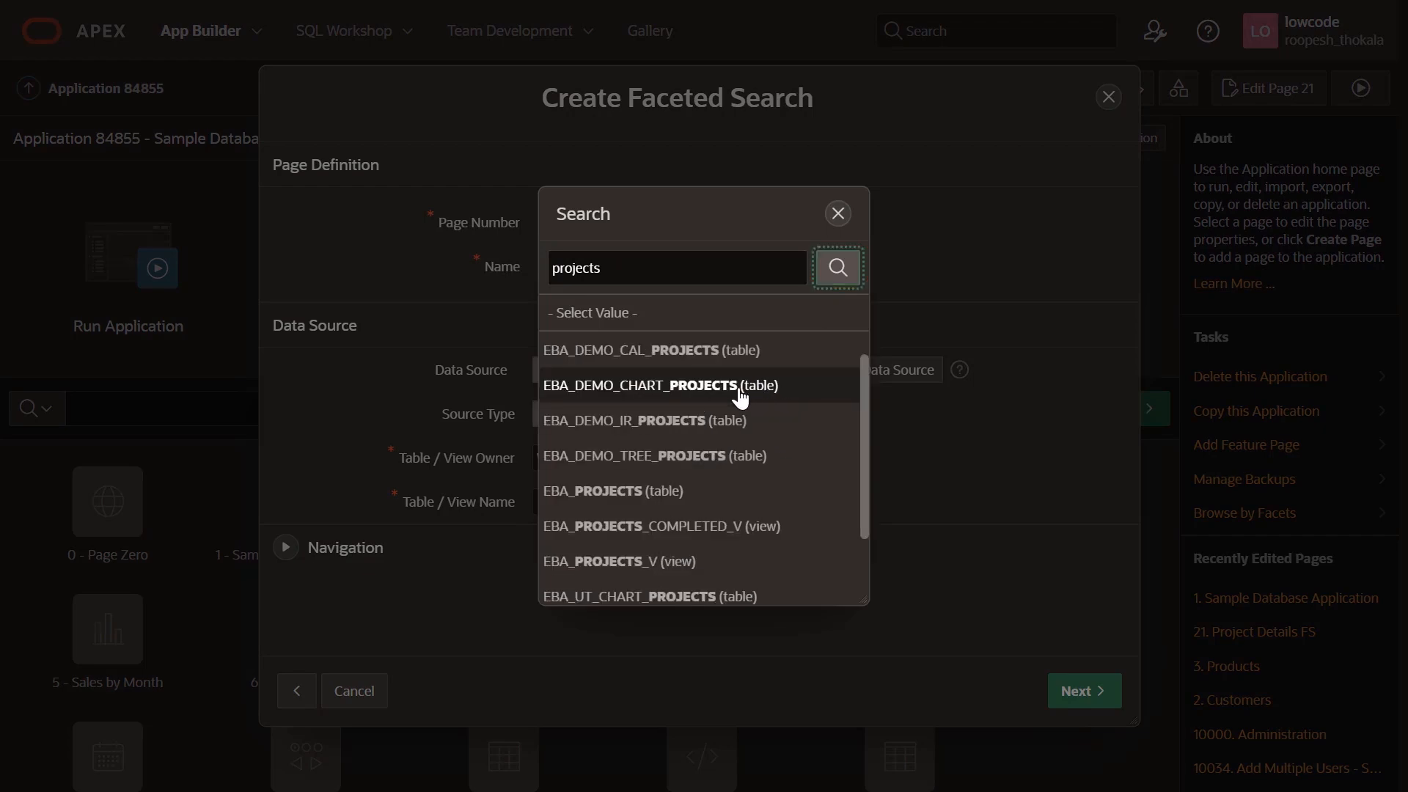
scroll(739, 396, "down", 3)
left_click(685, 535)
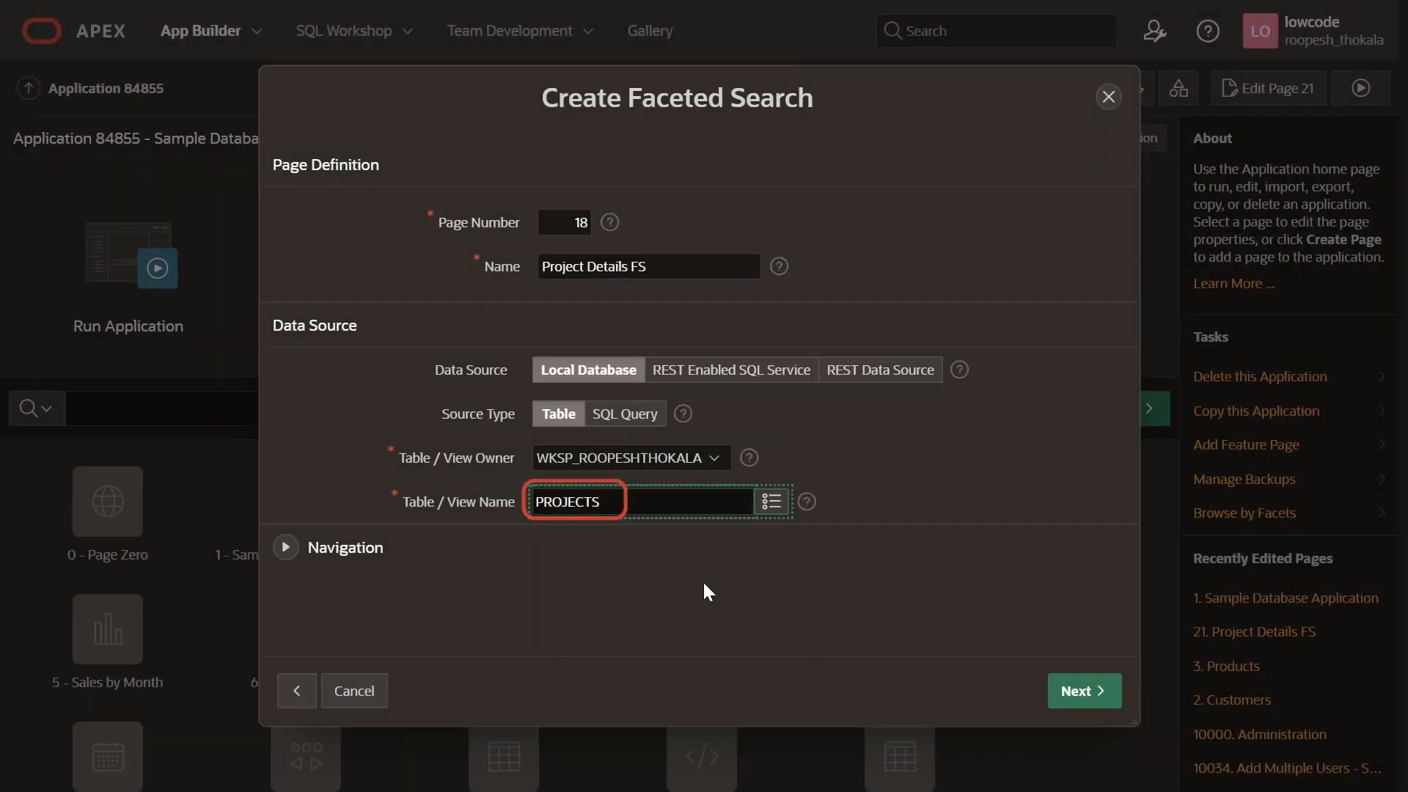
- Review the navigation options, keep the default navigation and suggested facets, and create the Project Details FS page
left_click(286, 550)
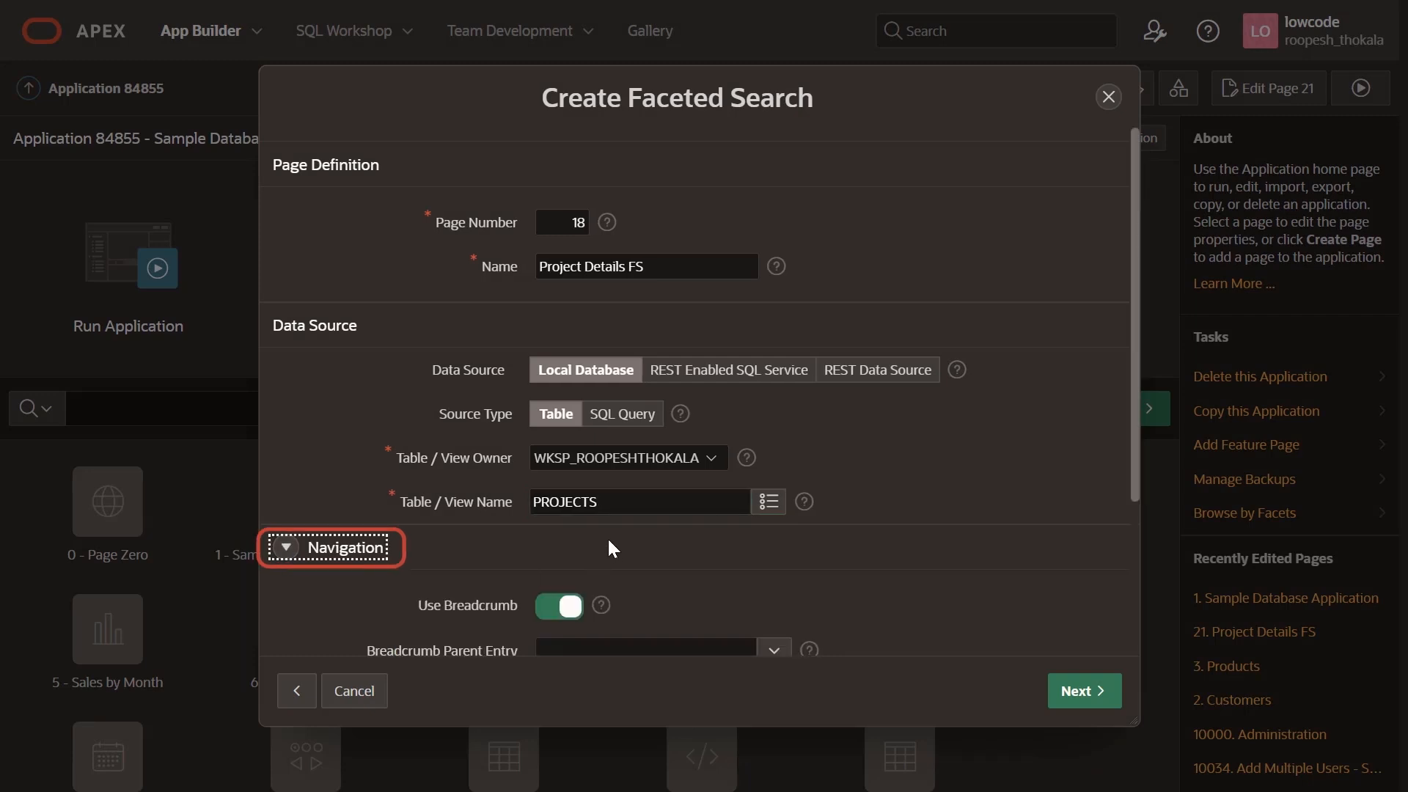
scroll(608, 548, "down", 2)
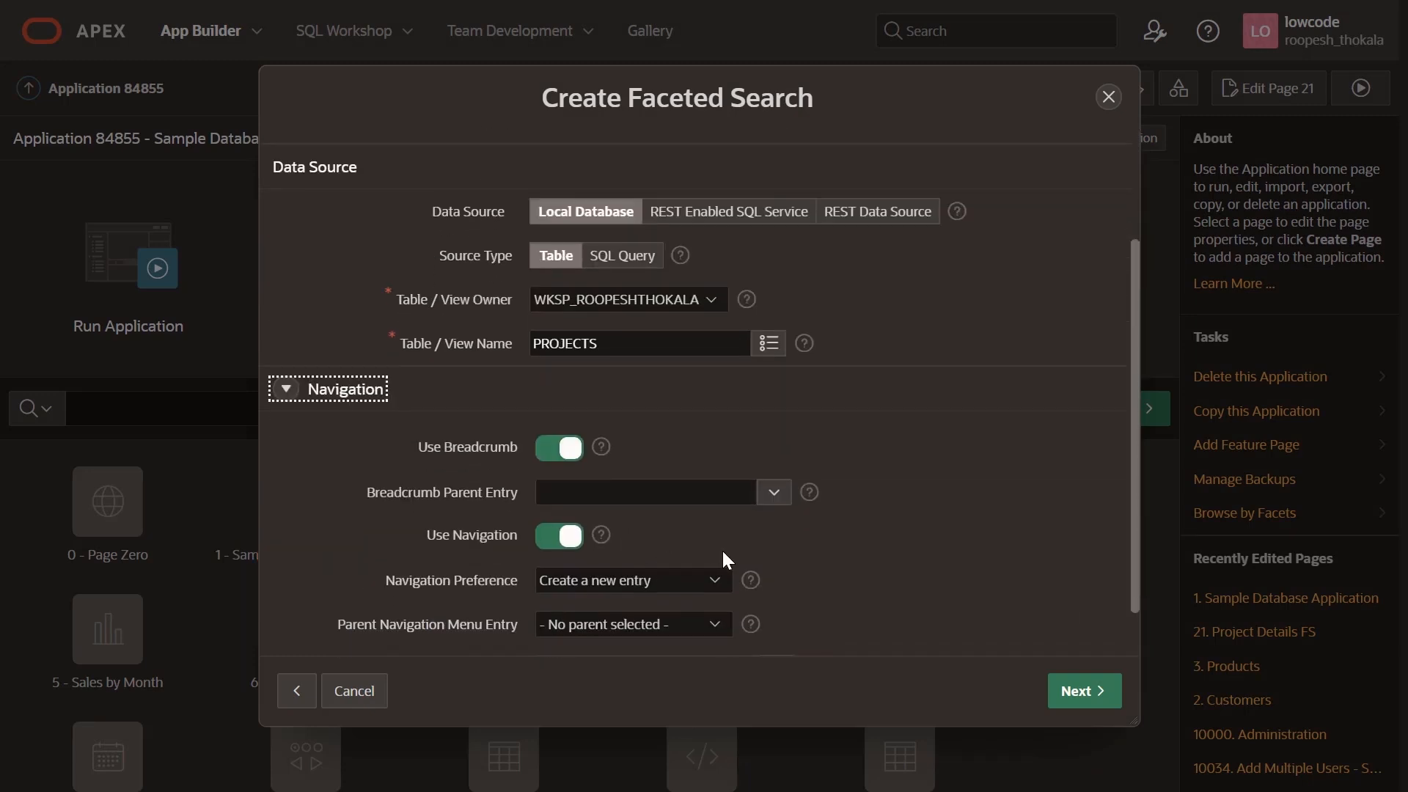
scroll(786, 554, "down", 1)
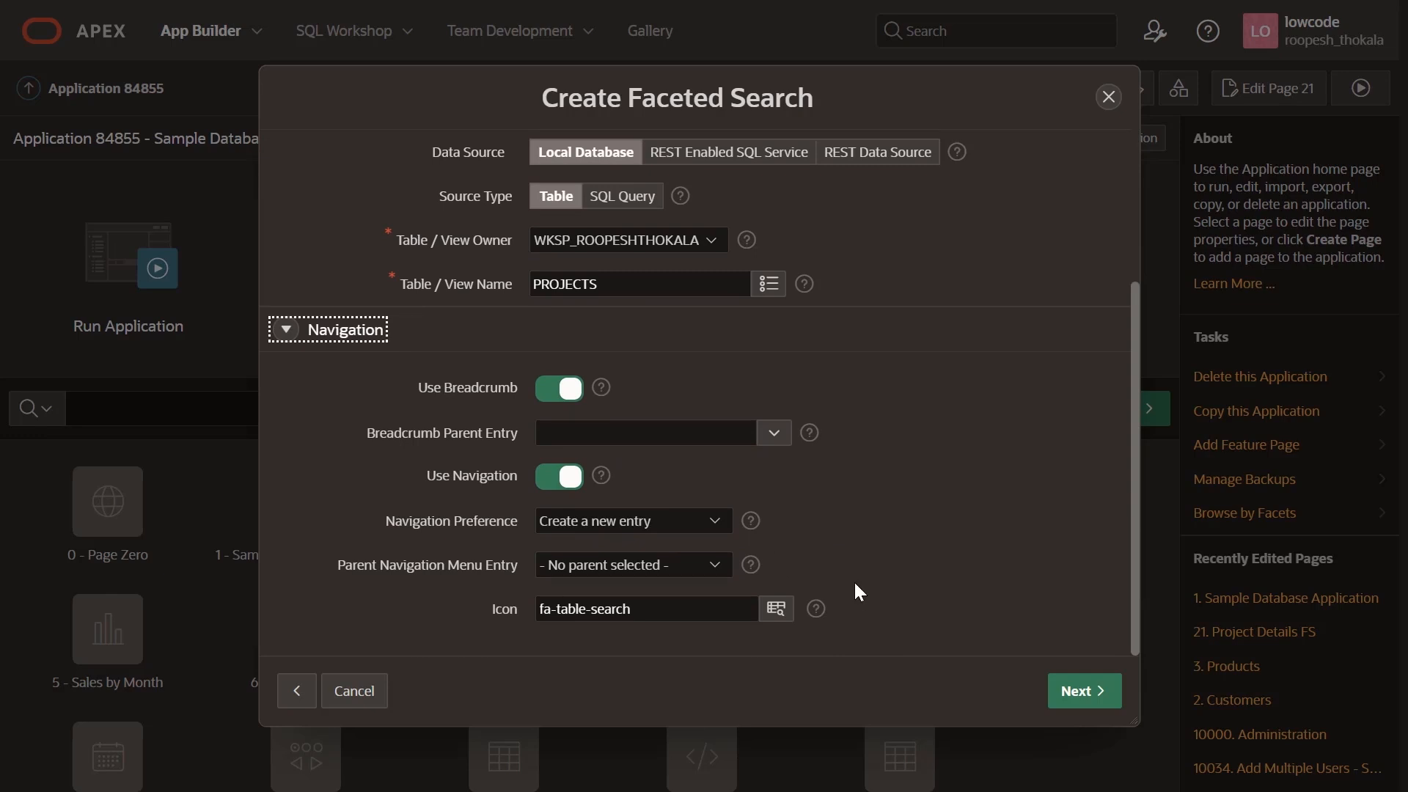
left_click(1072, 700)
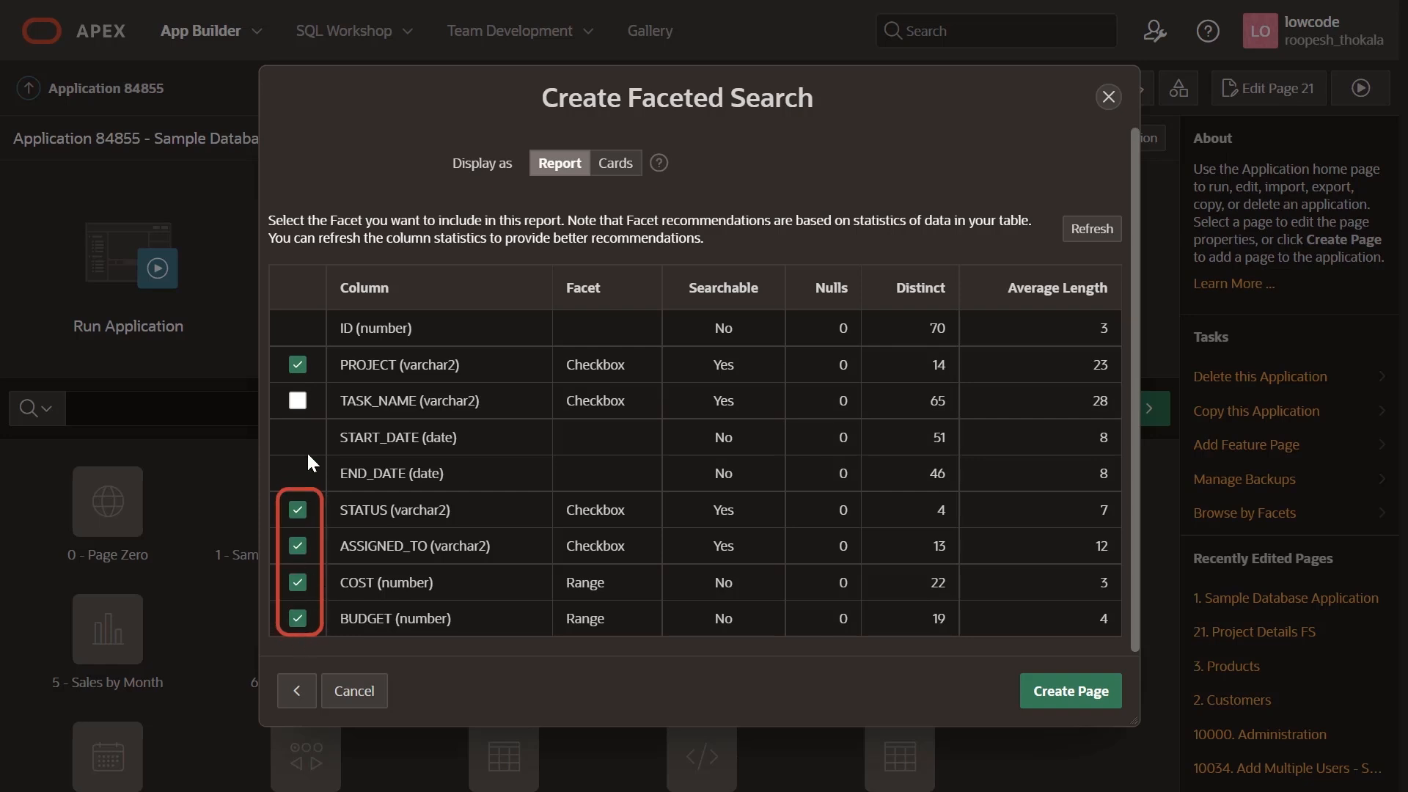
left_click(1069, 693)
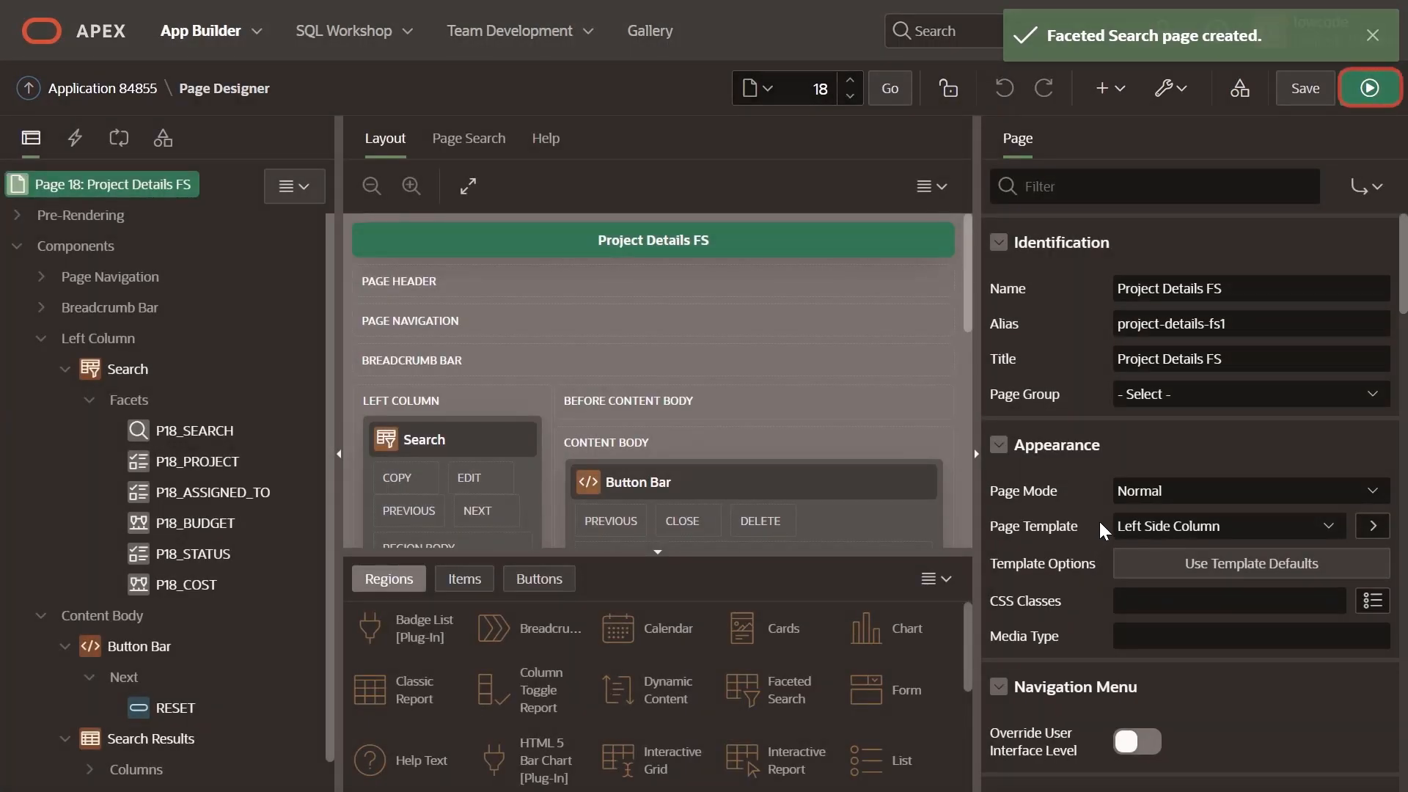
- Run the page and filter the report by the Migrate from Legacy Server and Migrate Desktop Application projects
left_click(1365, 90)
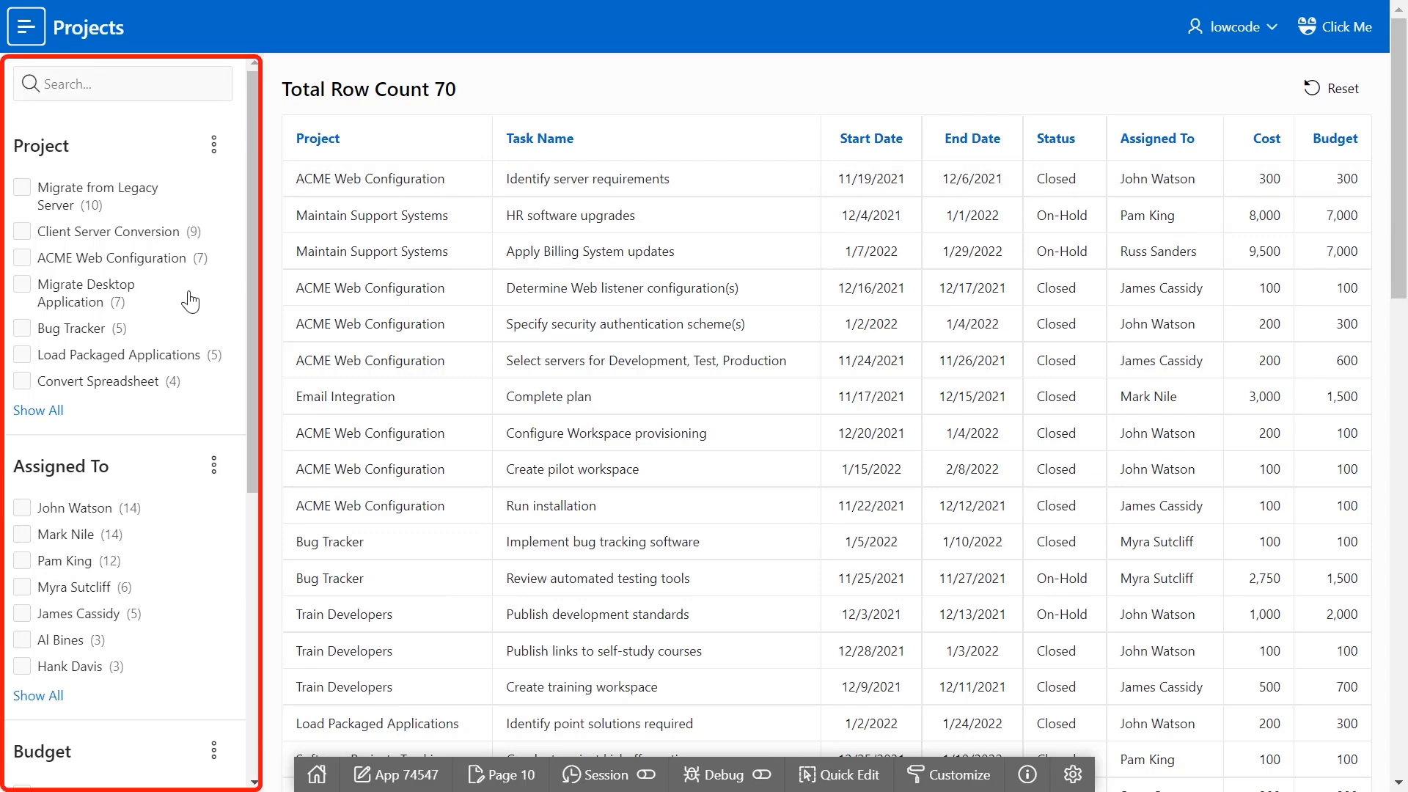
scroll(142, 525, "down", 6)
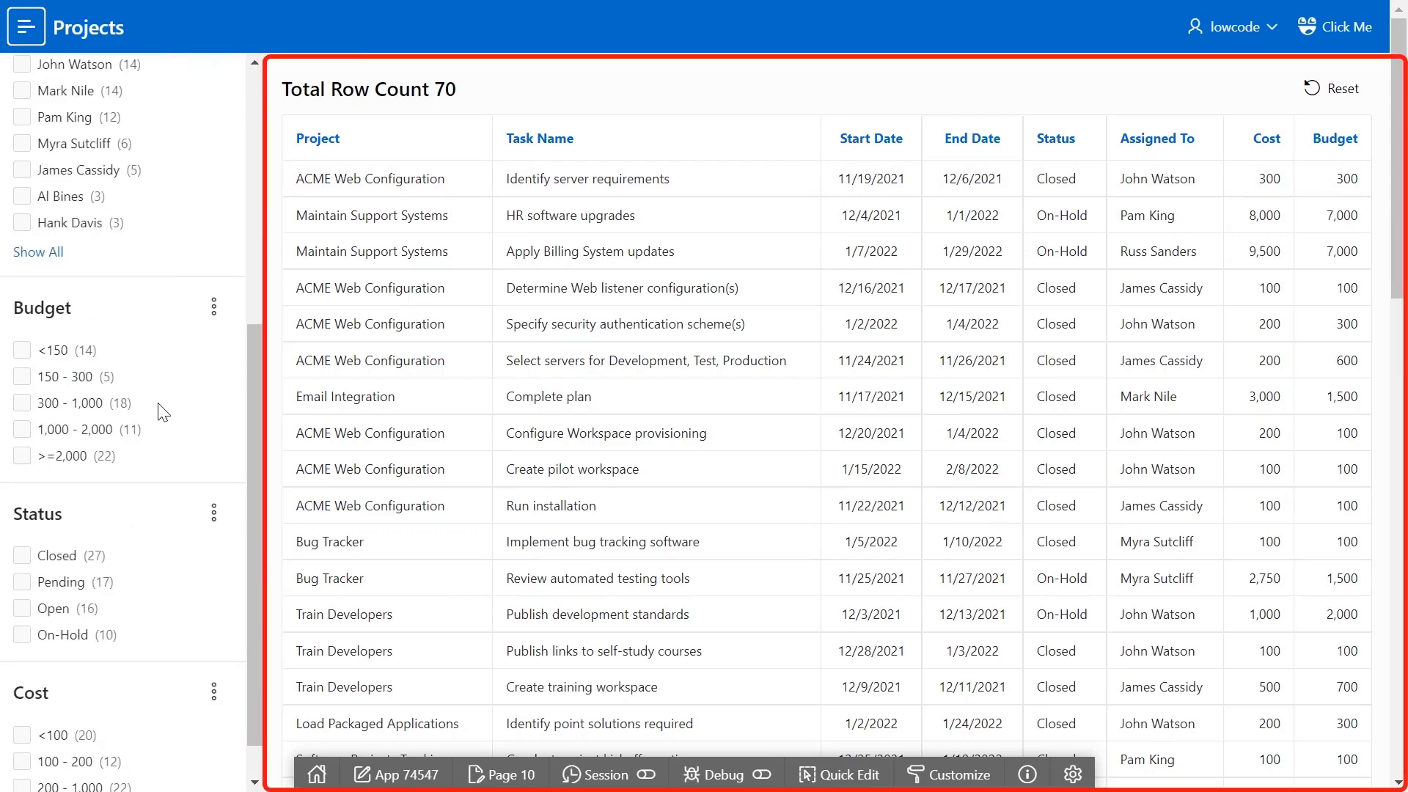
scroll(195, 431, "up", 6)
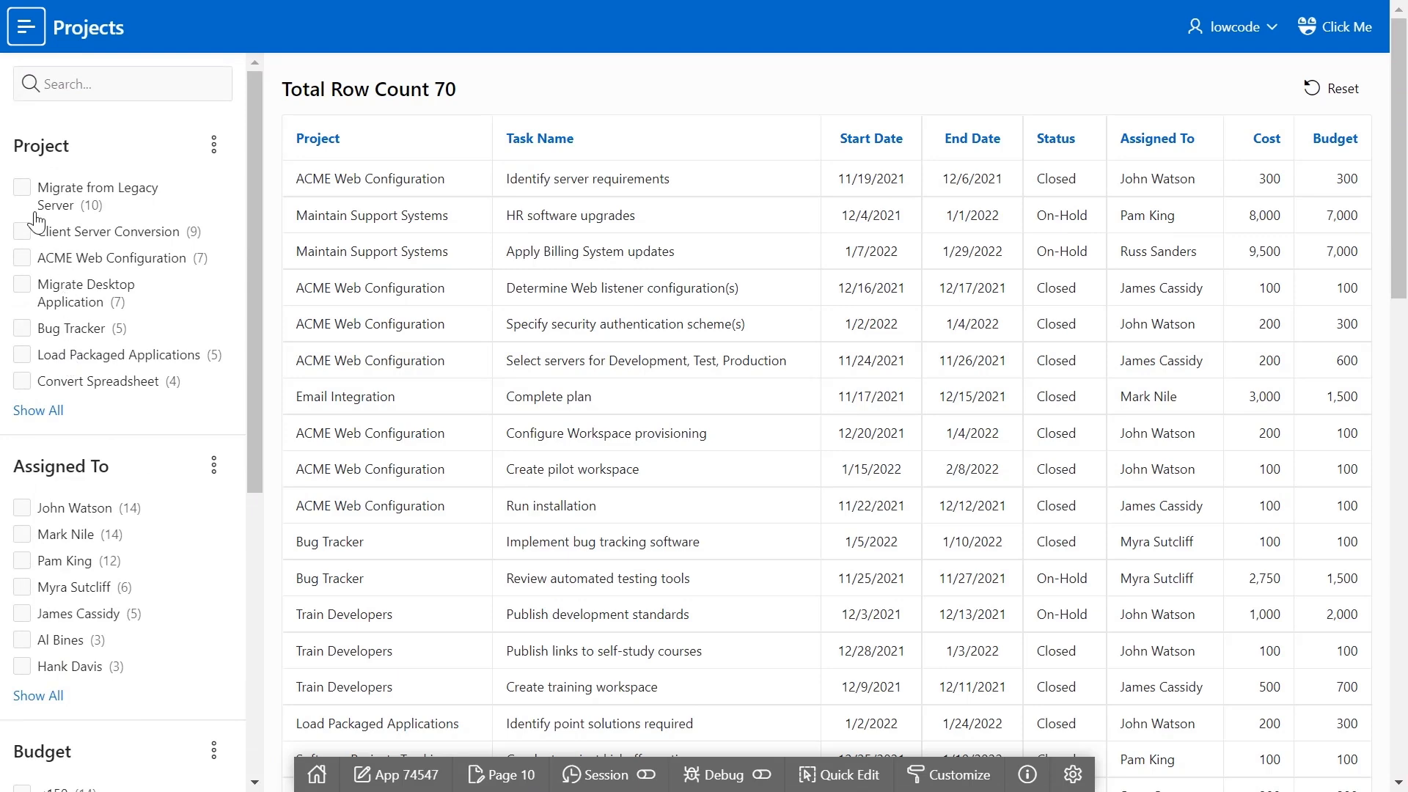
left_click(22, 187)
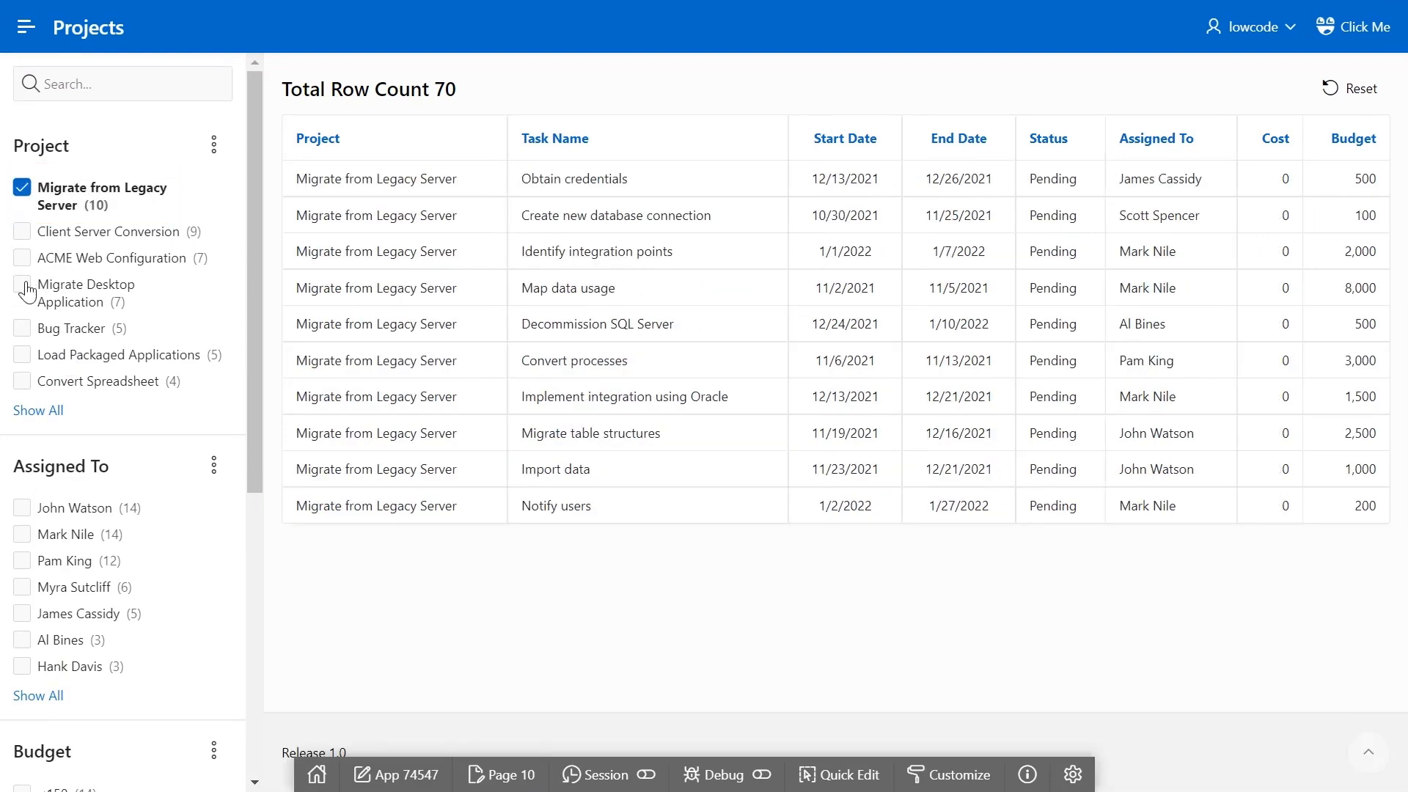
left_click(24, 288)
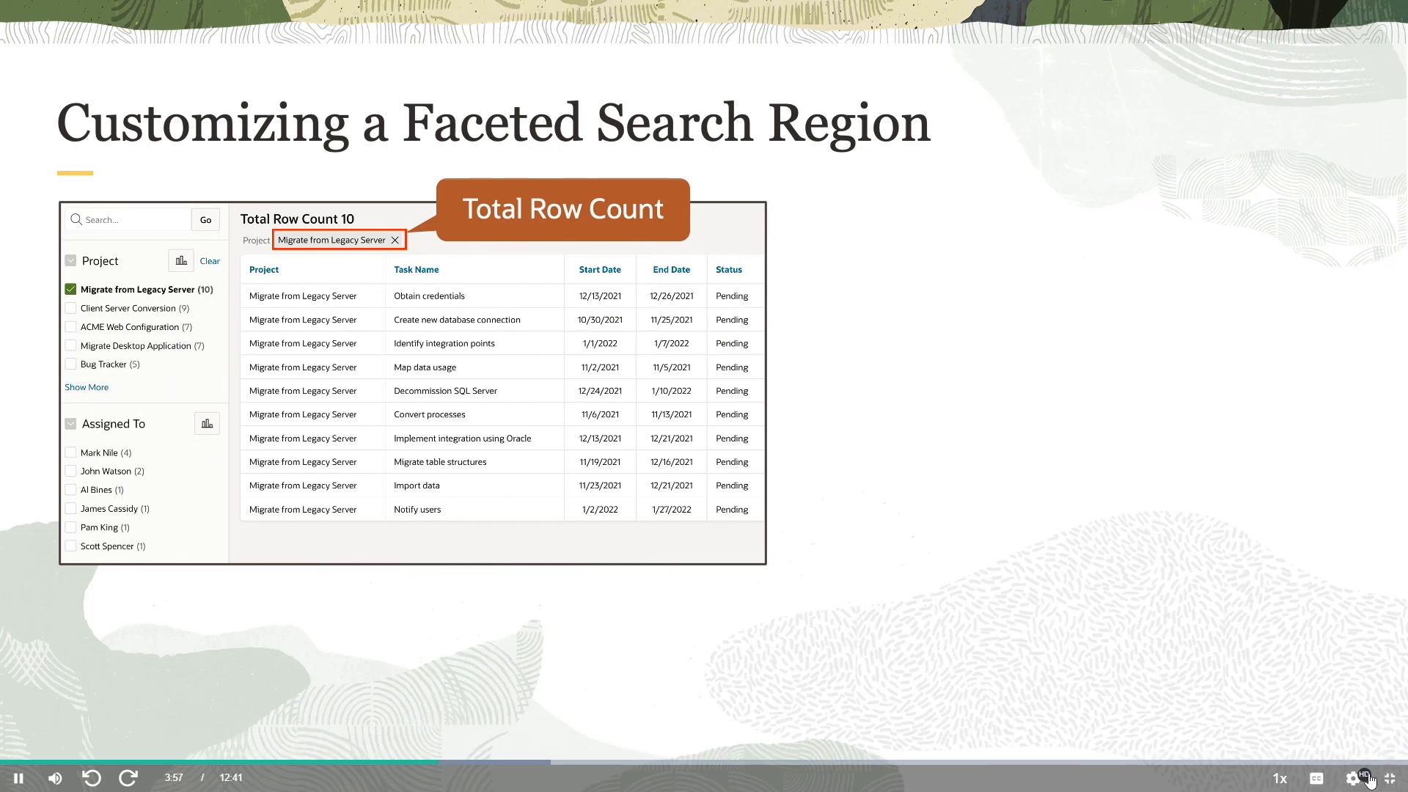
left_click(1354, 781)
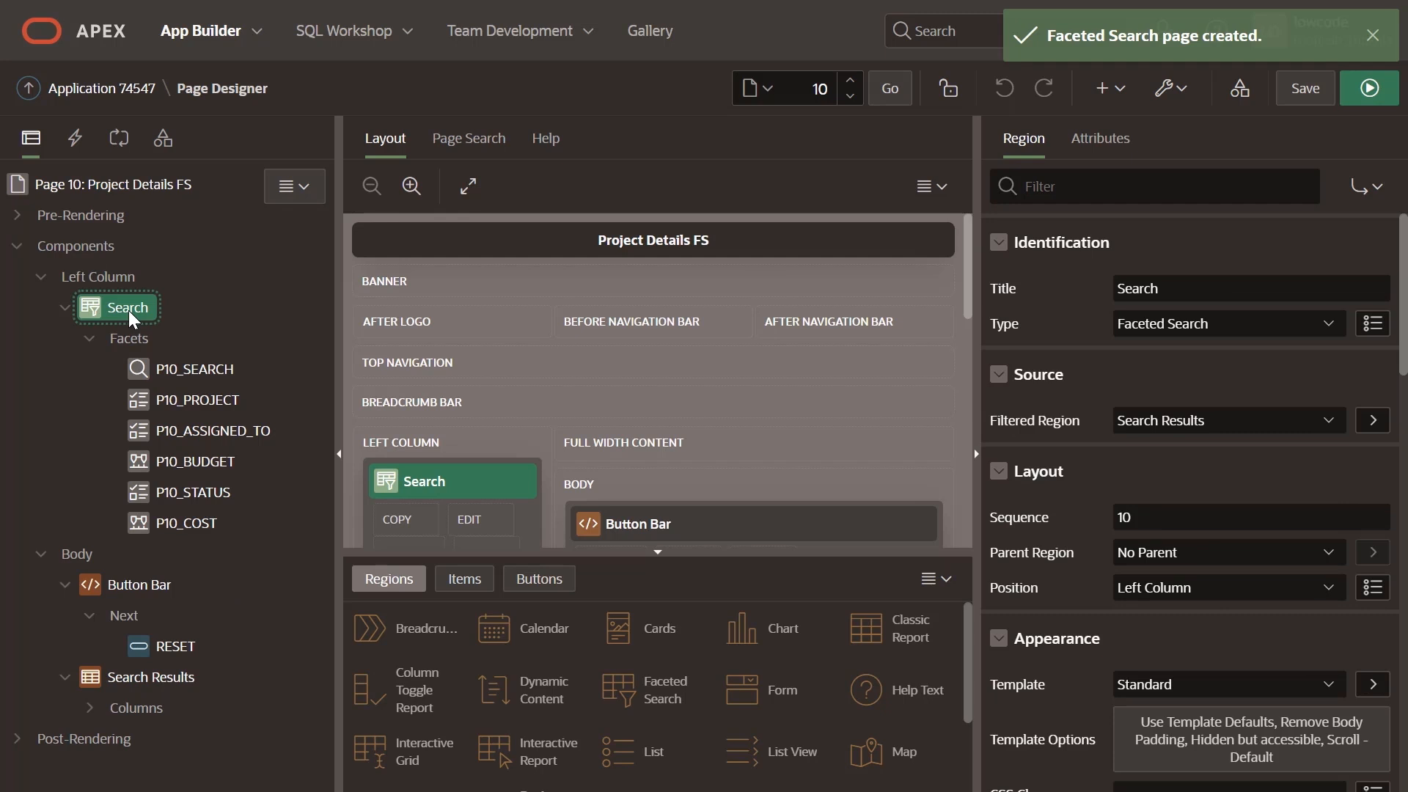
- Enable Batch Facet Changes for the Search region, keep Show Total Row Count at Yes, and save and run the page
left_click(1113, 148)
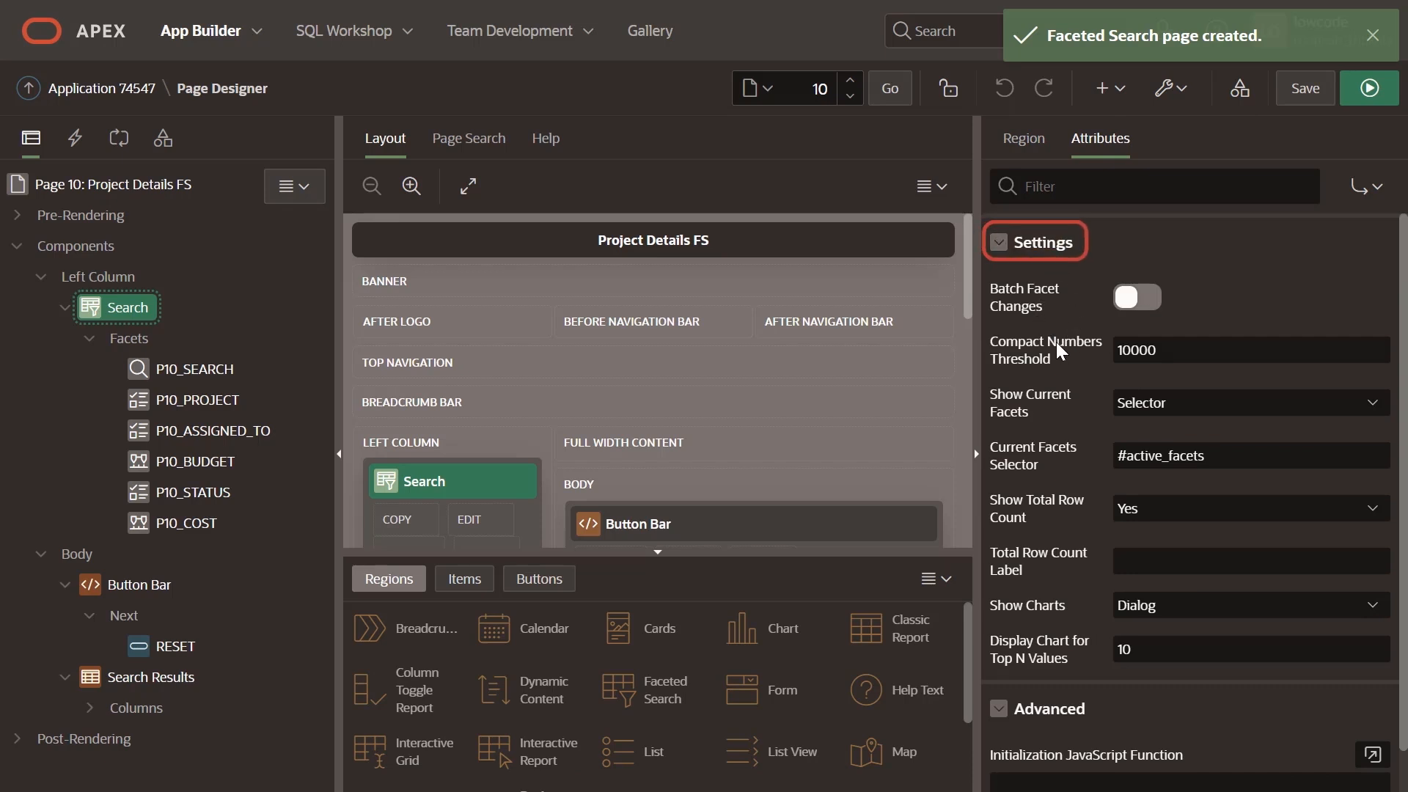
left_click(1137, 297)
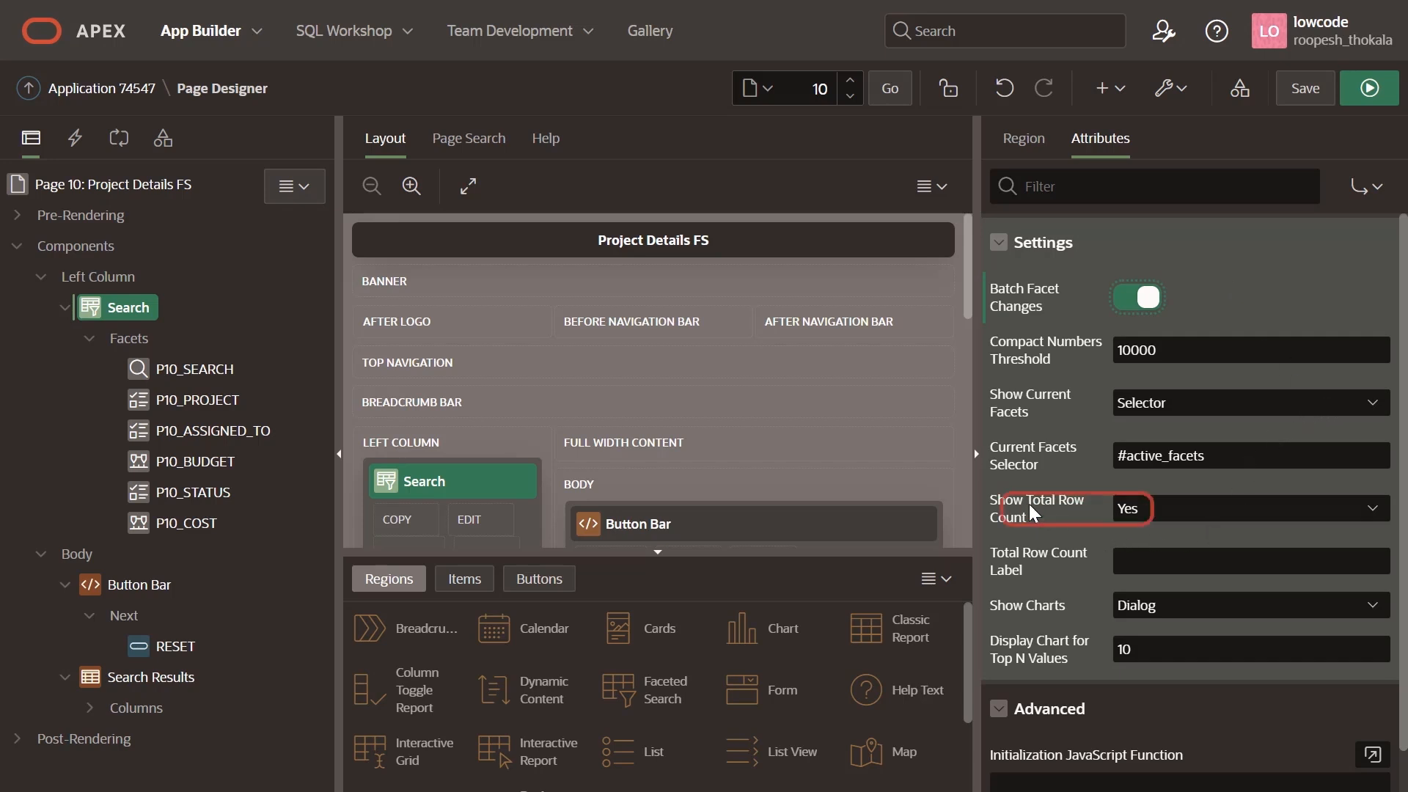
left_click(1165, 520)
left_click(1132, 513)
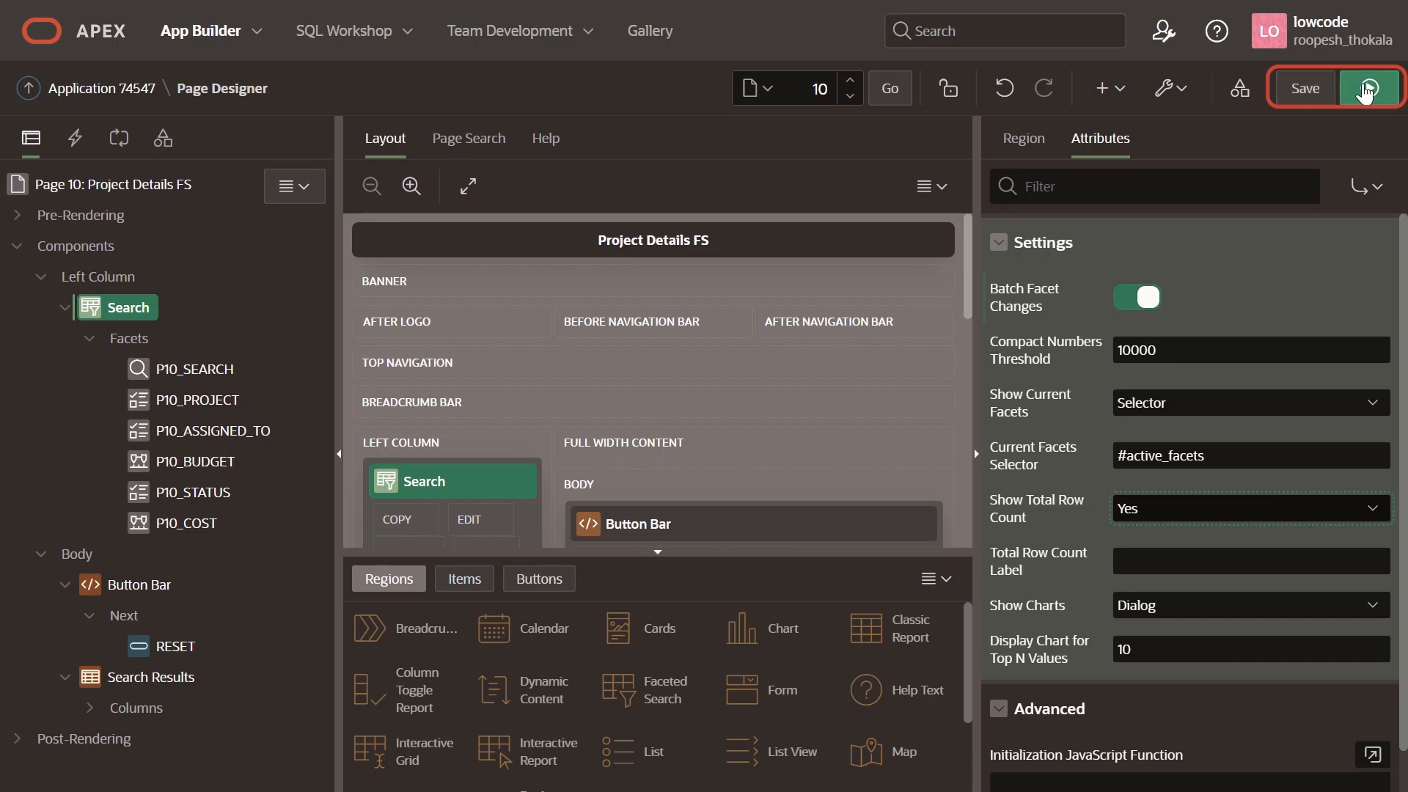
left_click(1369, 92)
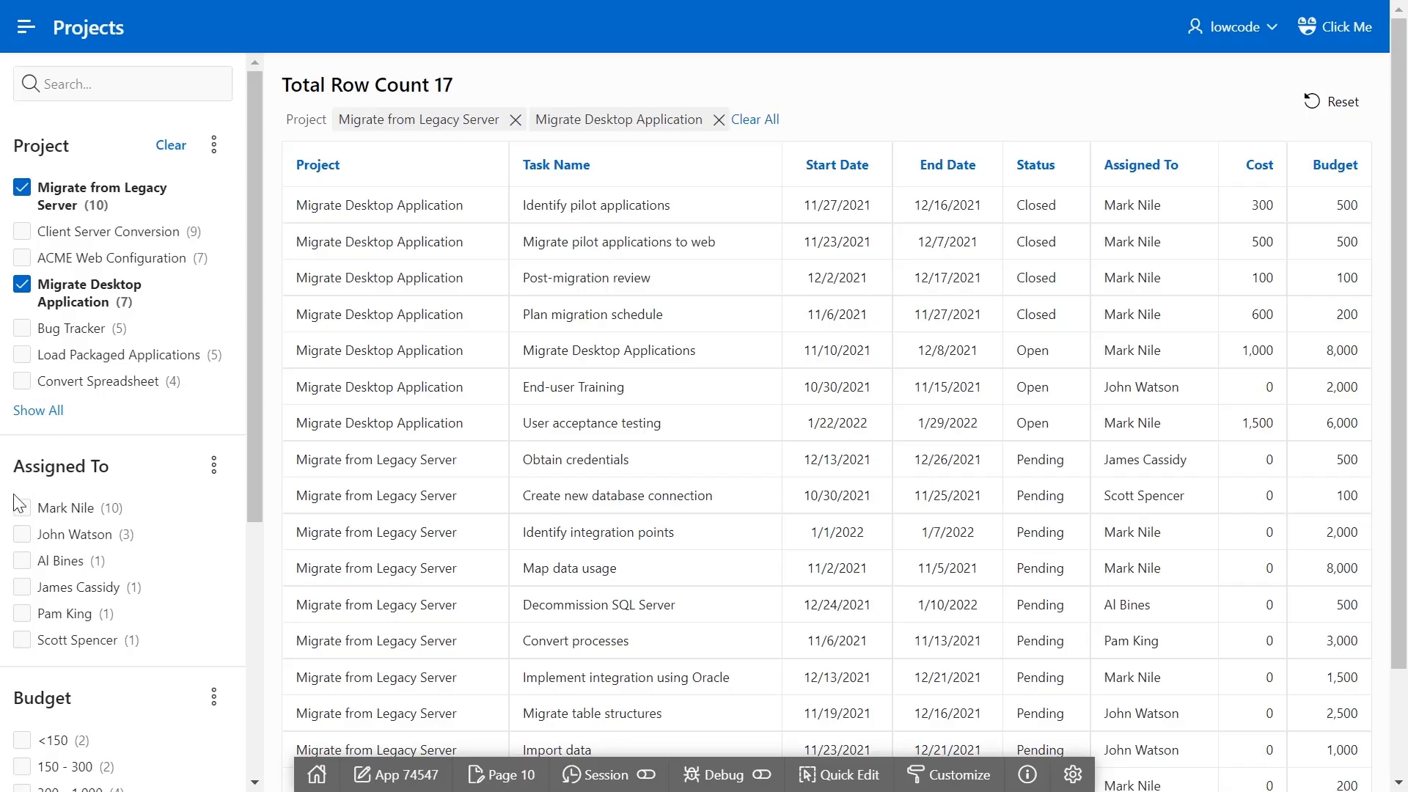
- Select only the first assignee in the Assigned To facet and apply the batched filter
left_click(22, 507)
left_click(21, 534)
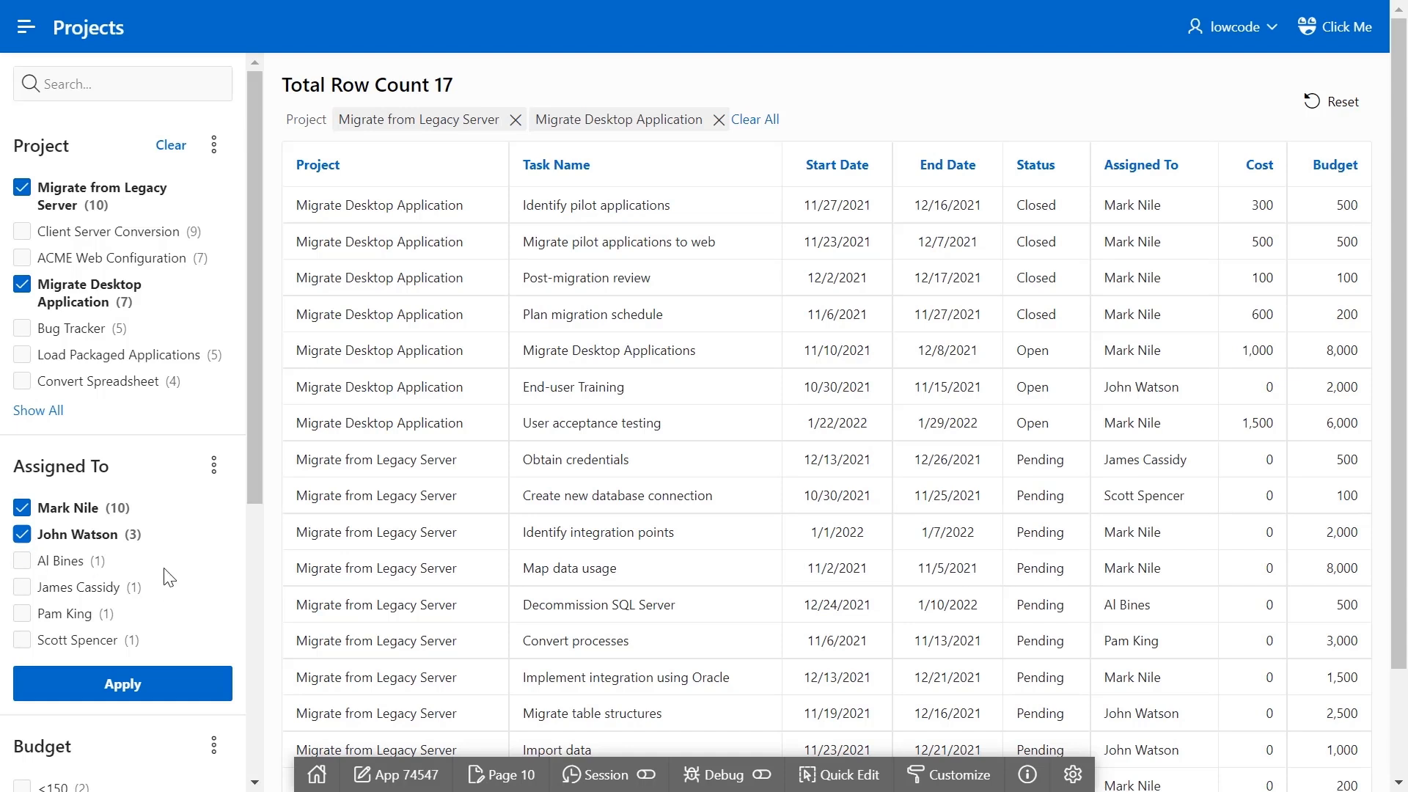
left_click(21, 534)
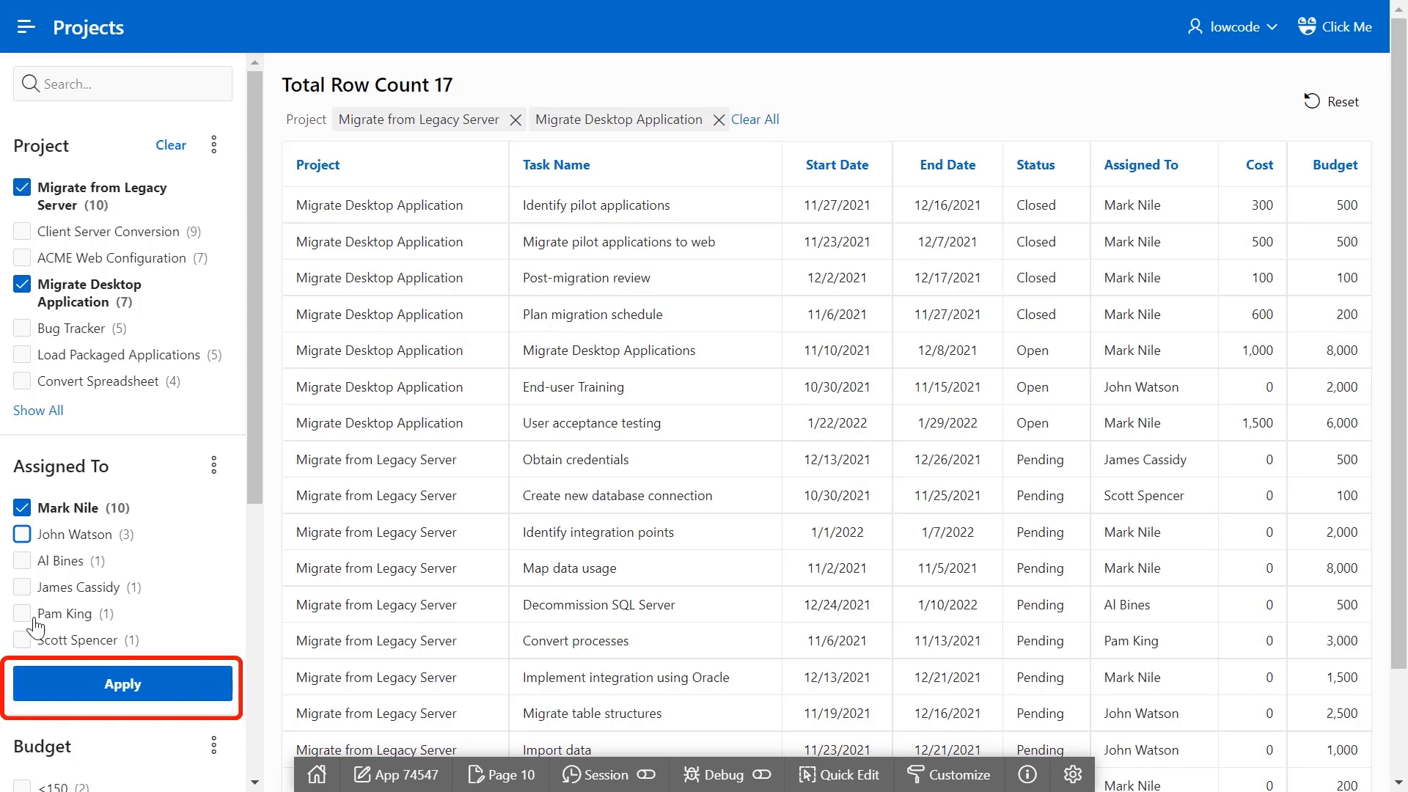
left_click(135, 686)
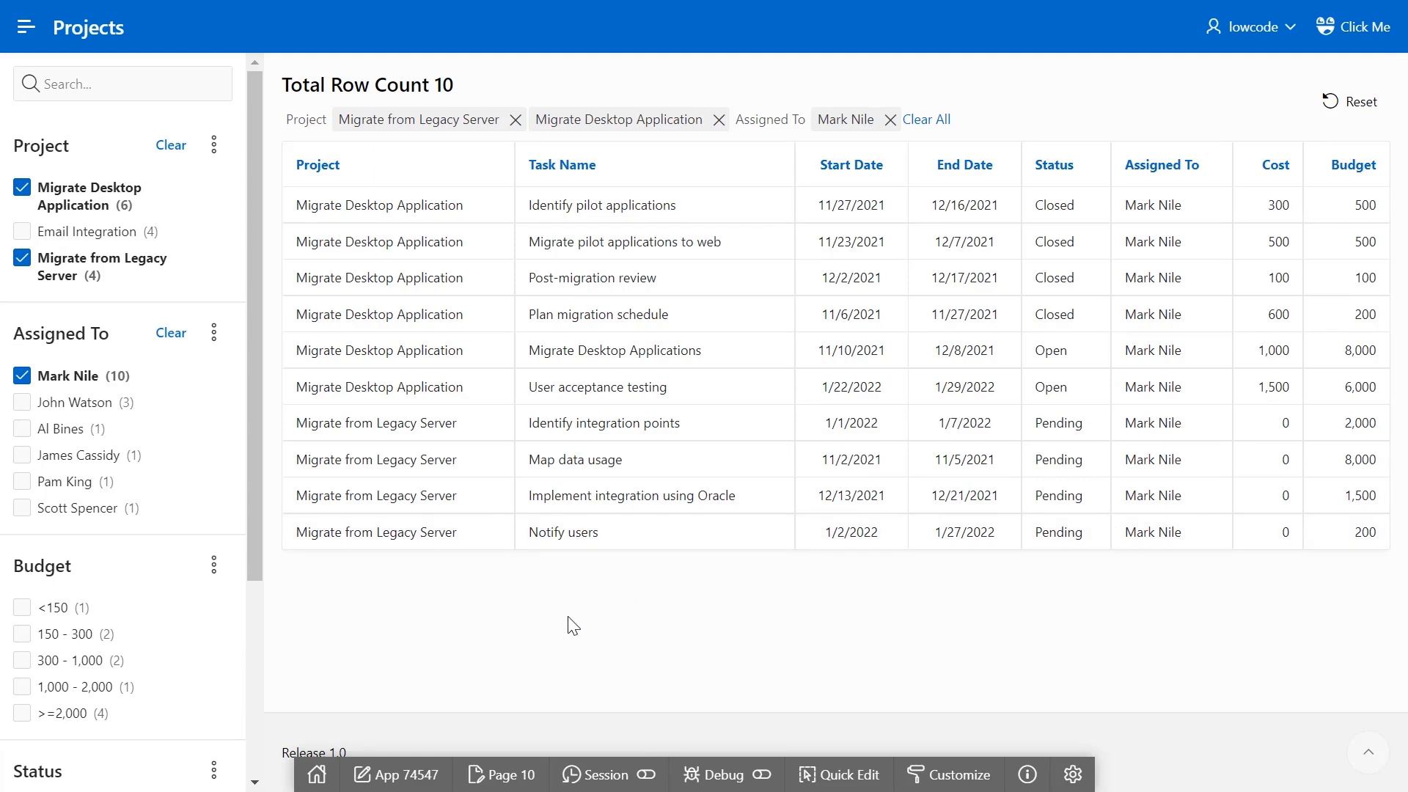
- Select the 150 - 300 budget range without applying it and examine the total row count above the report
left_click(22, 634)
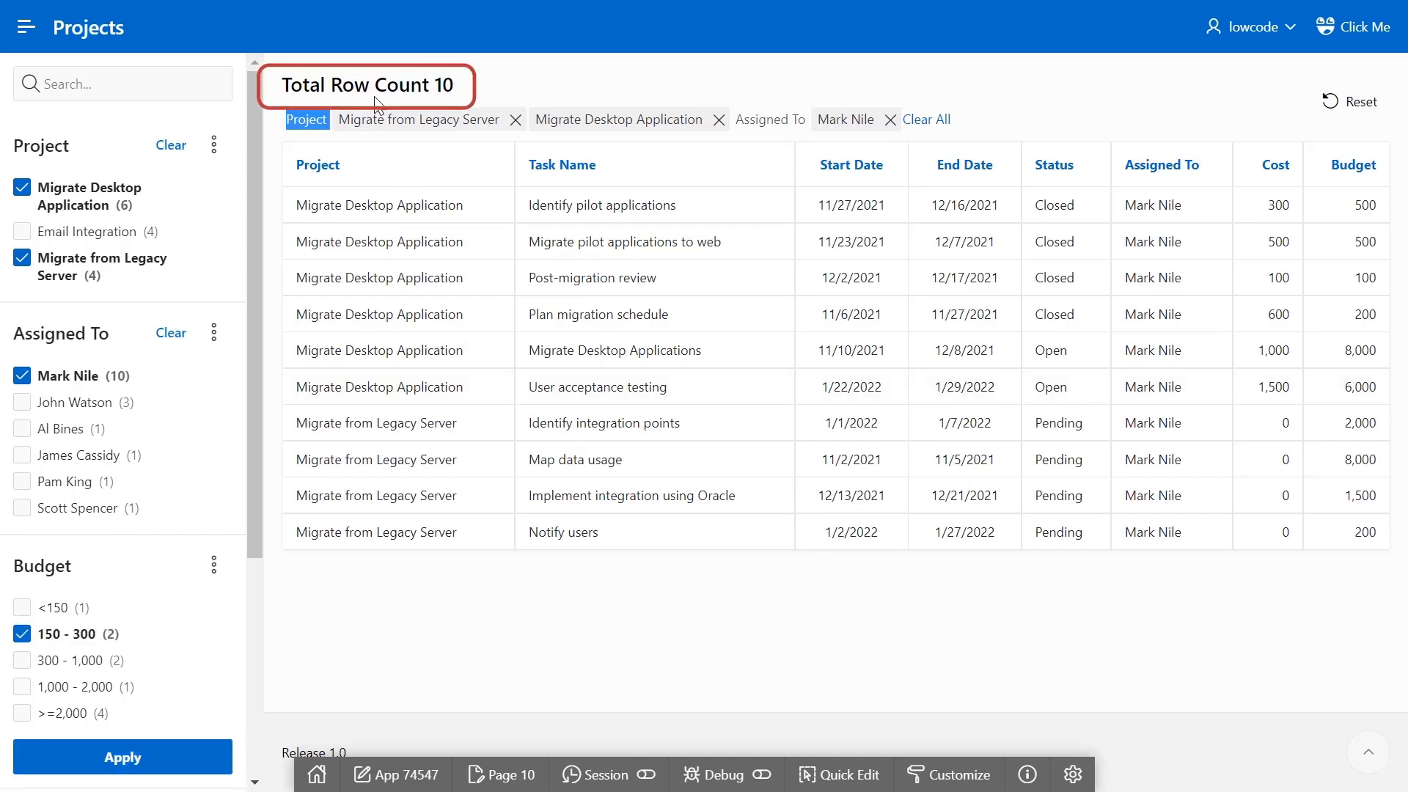
left_click_drag(453, 85, 418, 86)
left_click(445, 84)
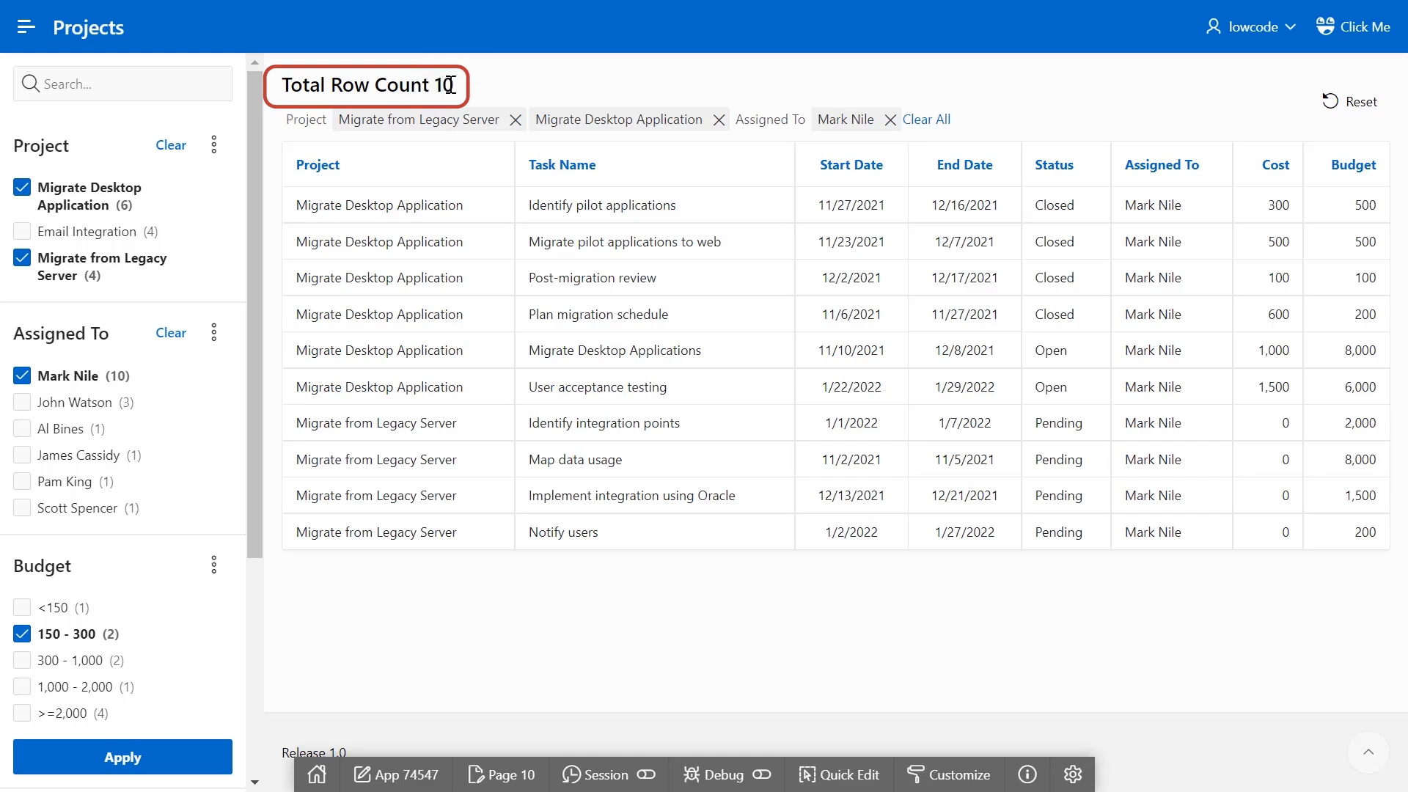
double_click(448, 83)
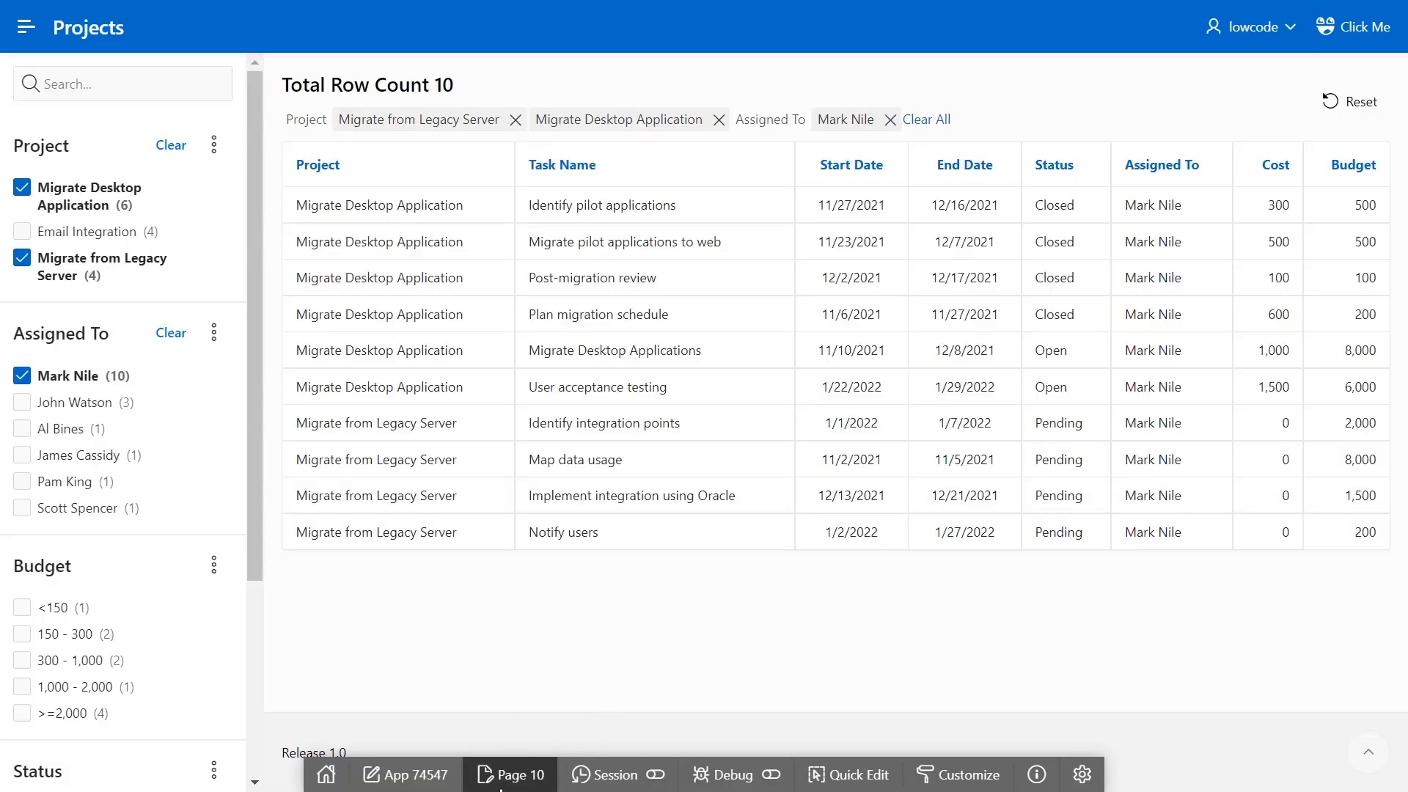
- Return to the page 10 designer and create a facet of type Input Field in the Search region
left_click(515, 778)
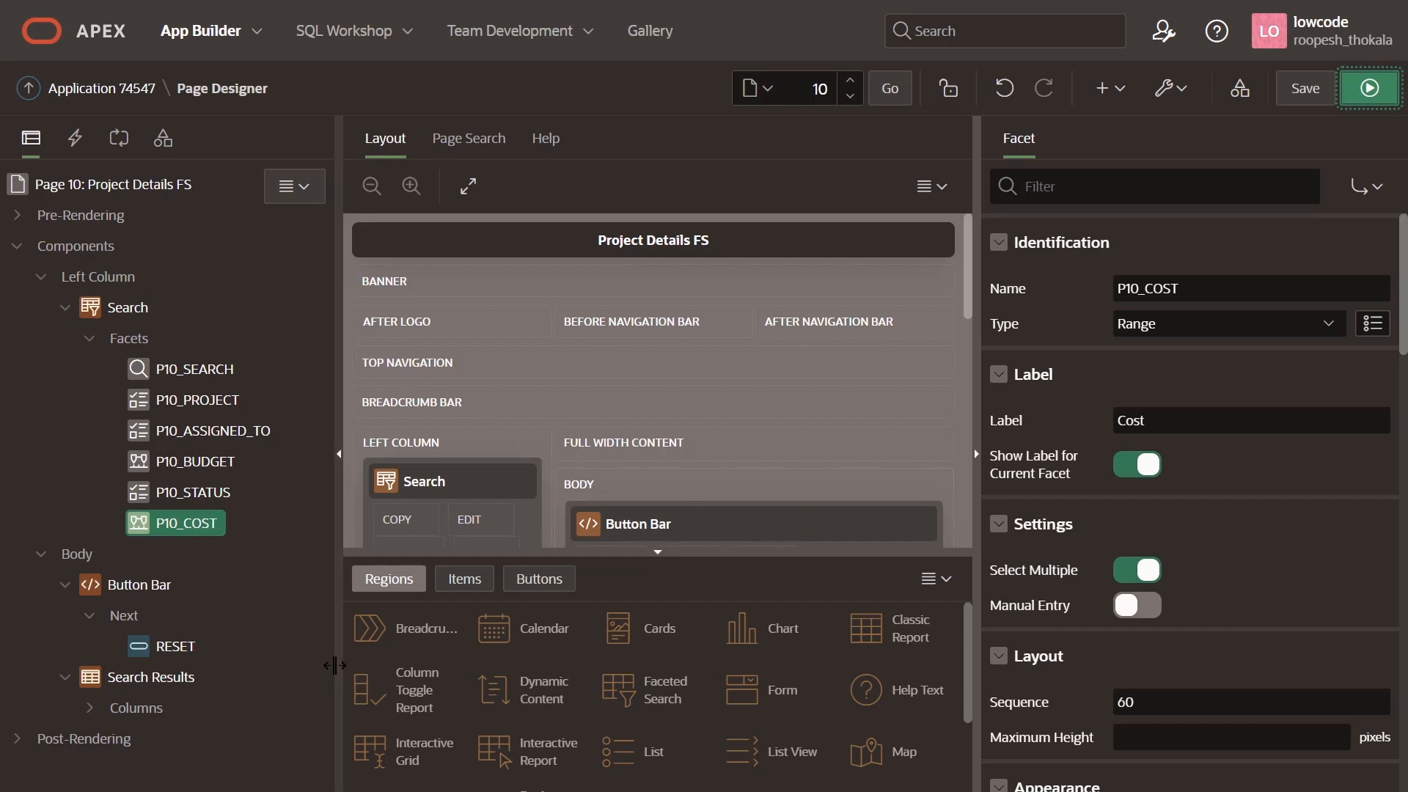
right_click(133, 340)
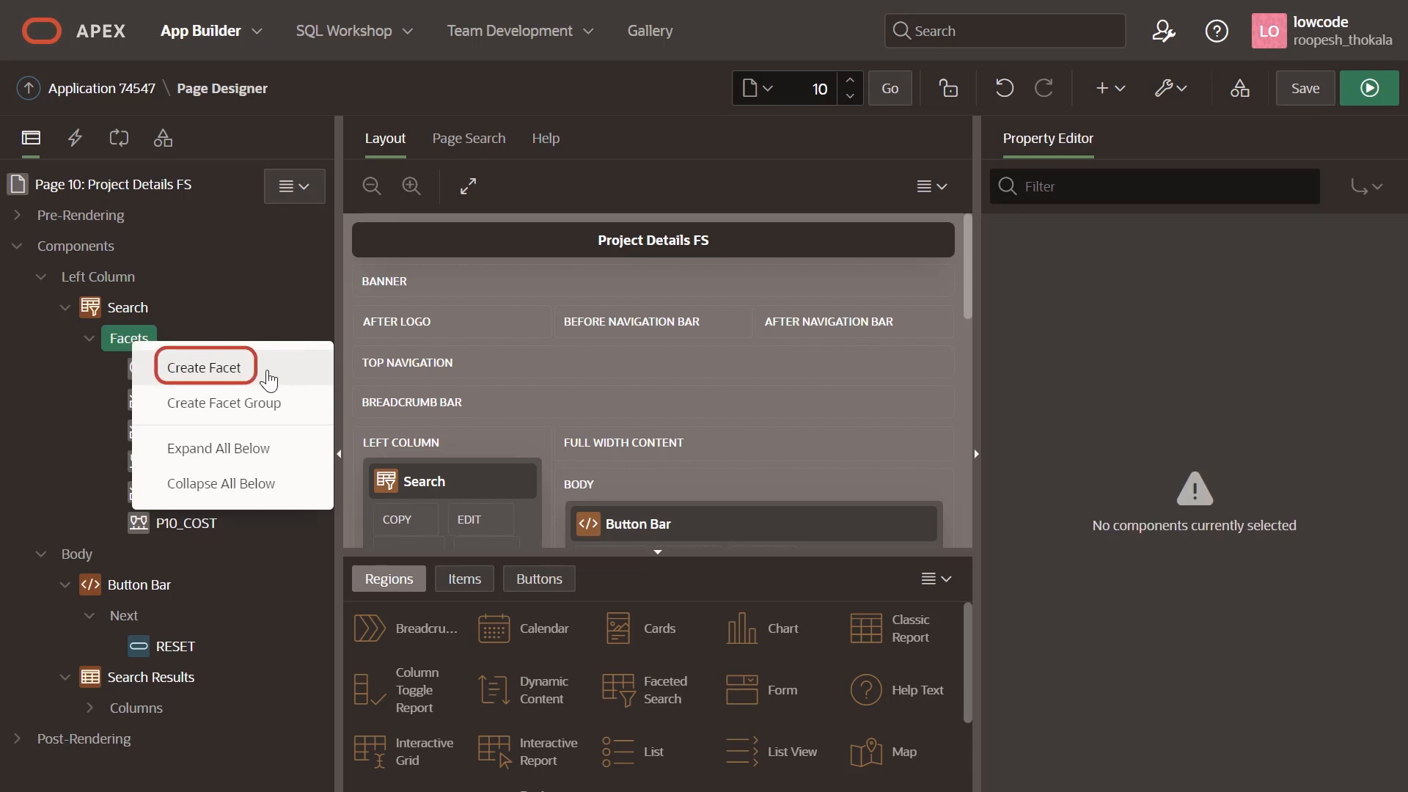
left_click(269, 379)
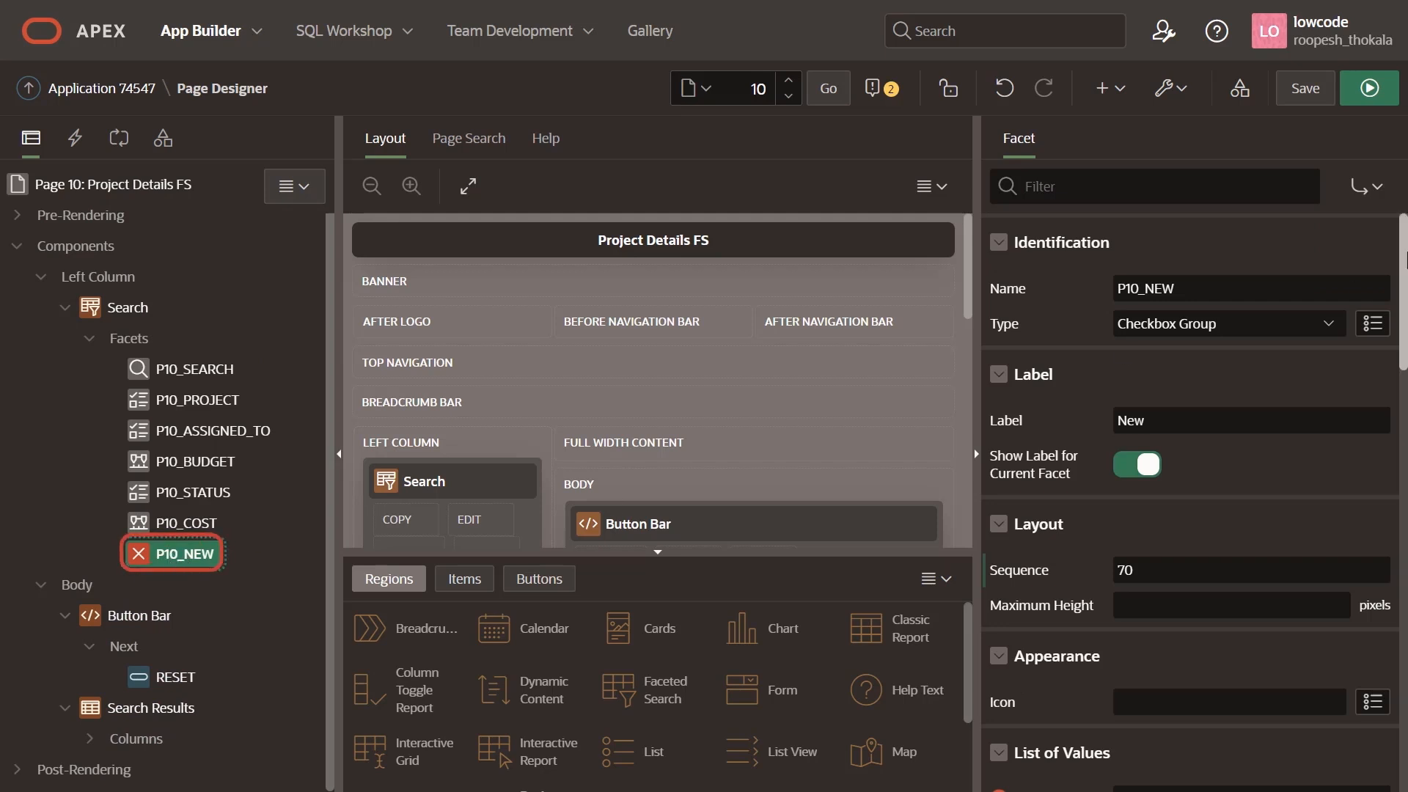
left_click(1191, 327)
left_click(1167, 368)
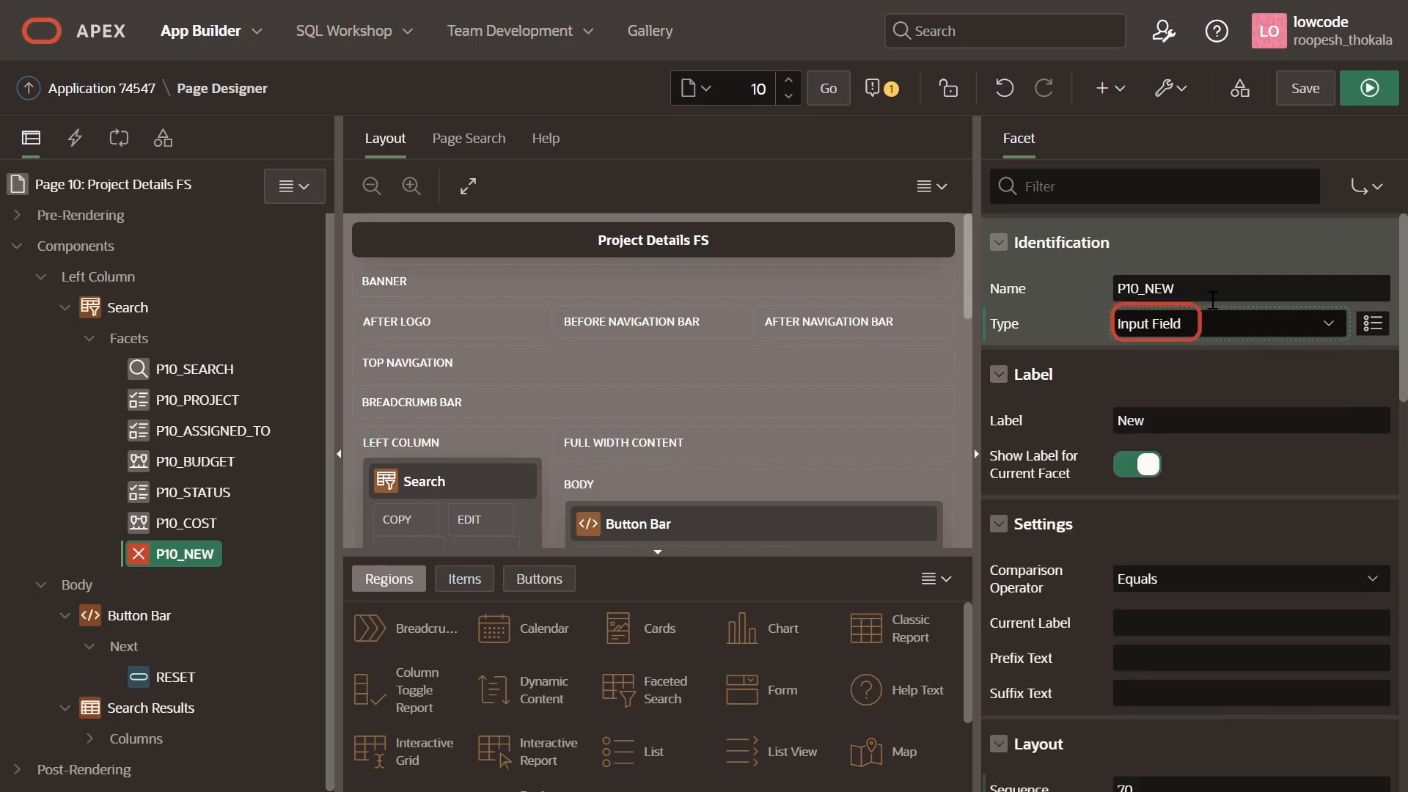
- Set the new facet's label to Budget Less Than
double_click(1168, 412)
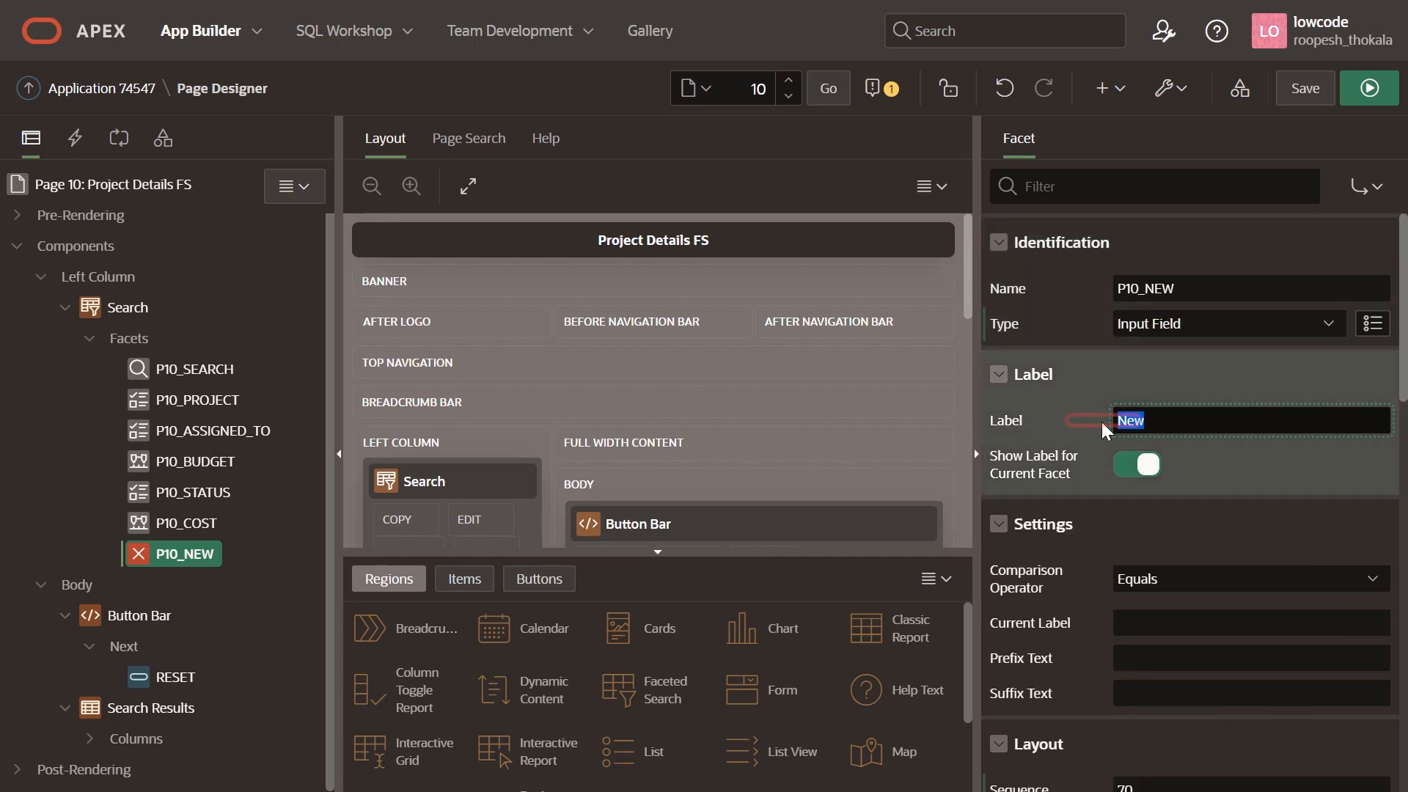
type("Budget")
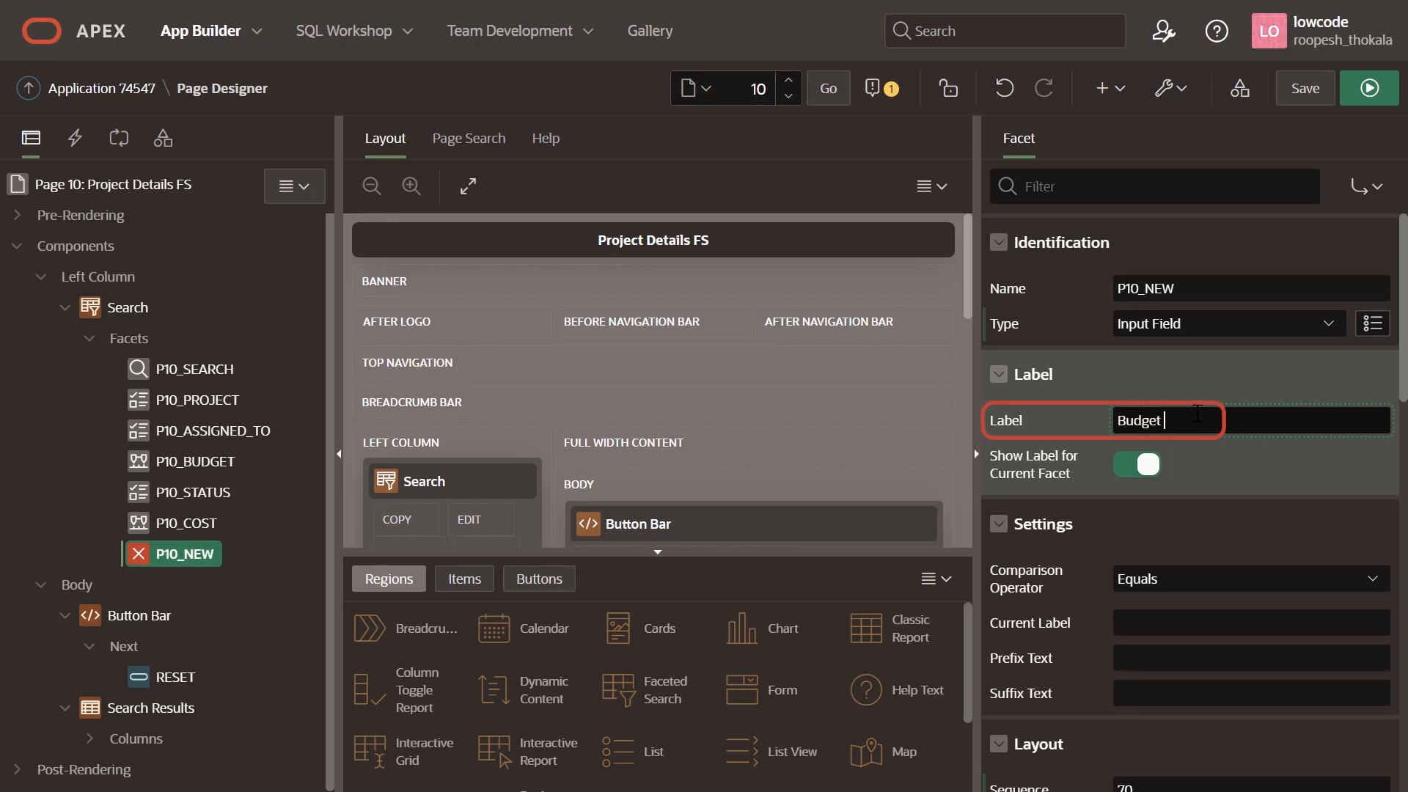
type(" Less Than")
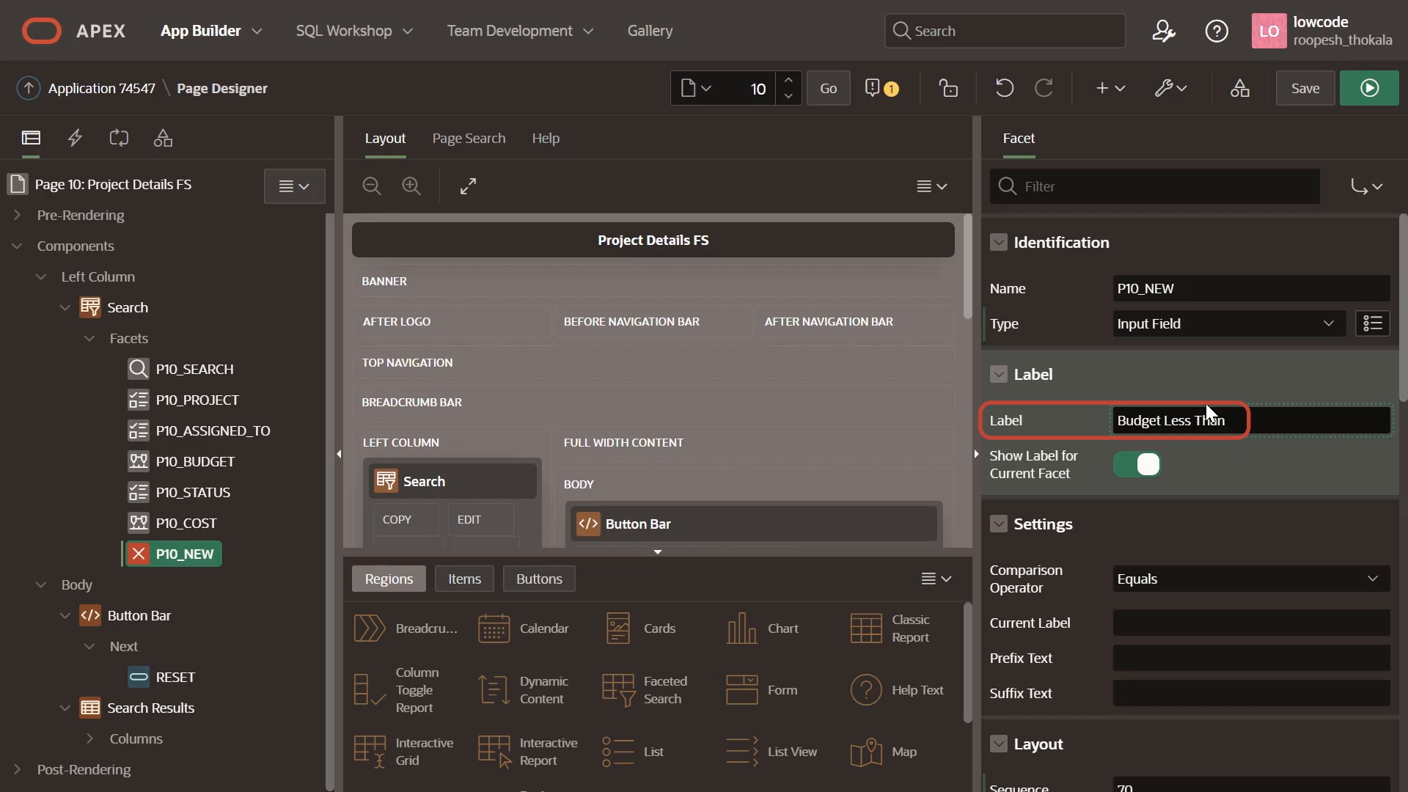
left_click(1260, 491)
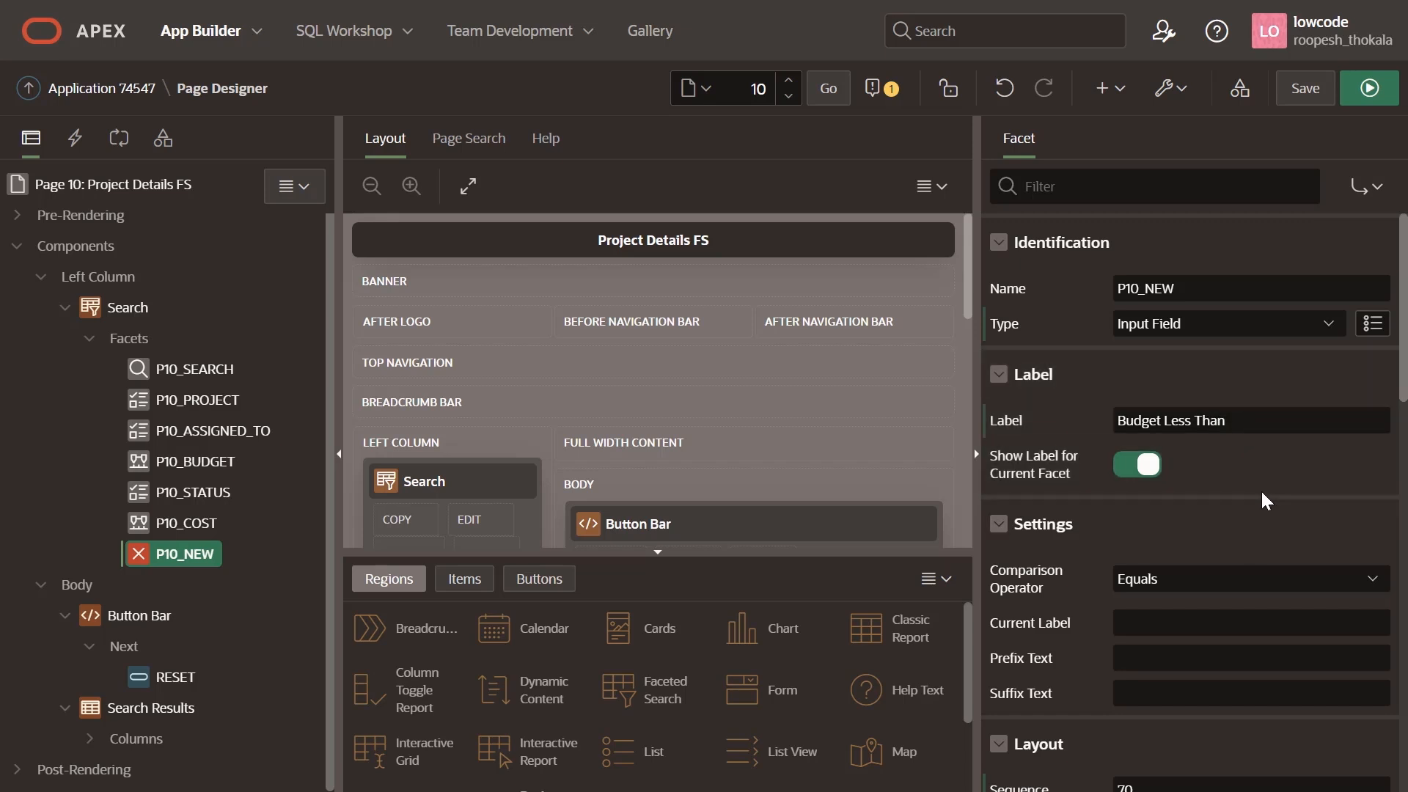
- Set the new facet's comparison operator to Less Than or Equals and its current label to Less Than %0
scroll(1253, 499, "down", 1)
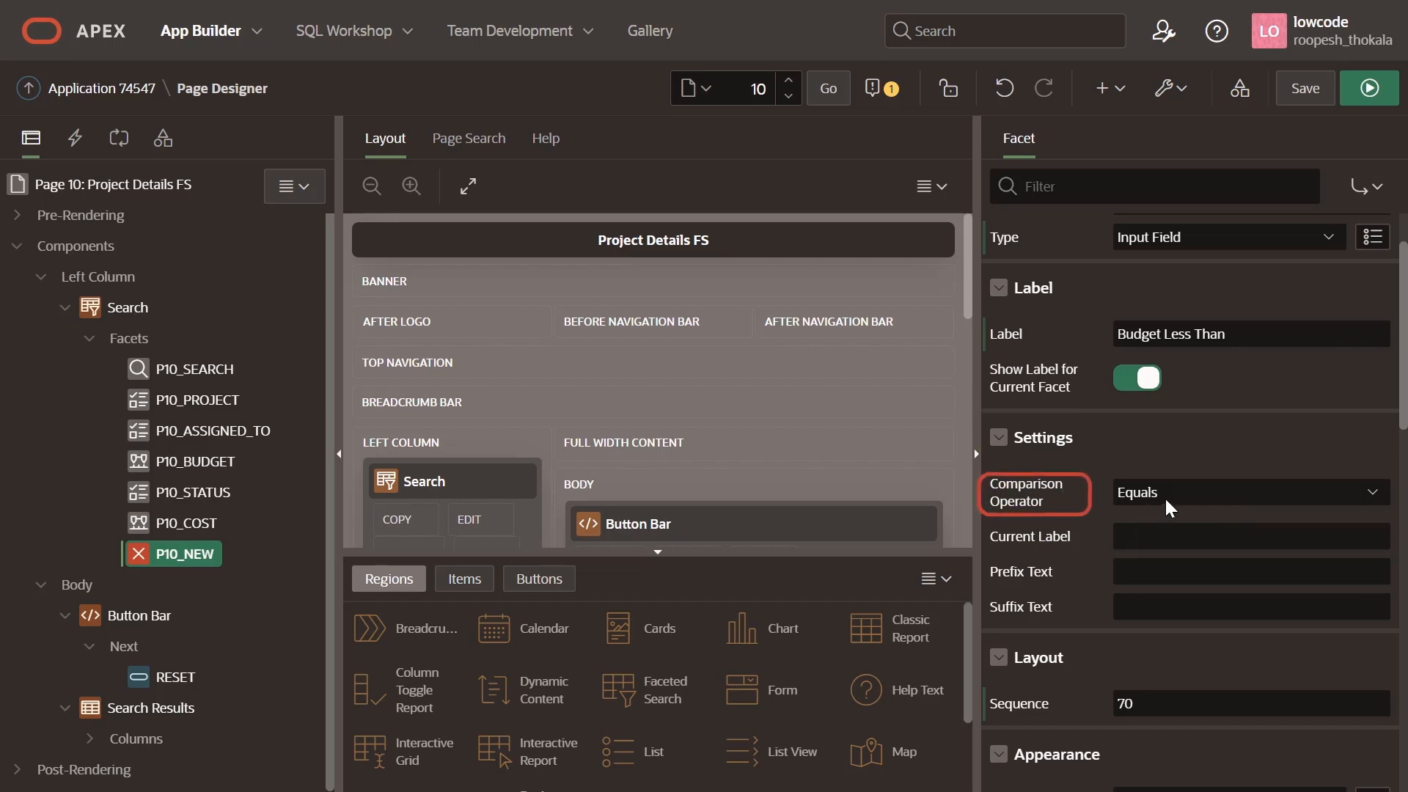
left_click(1234, 493)
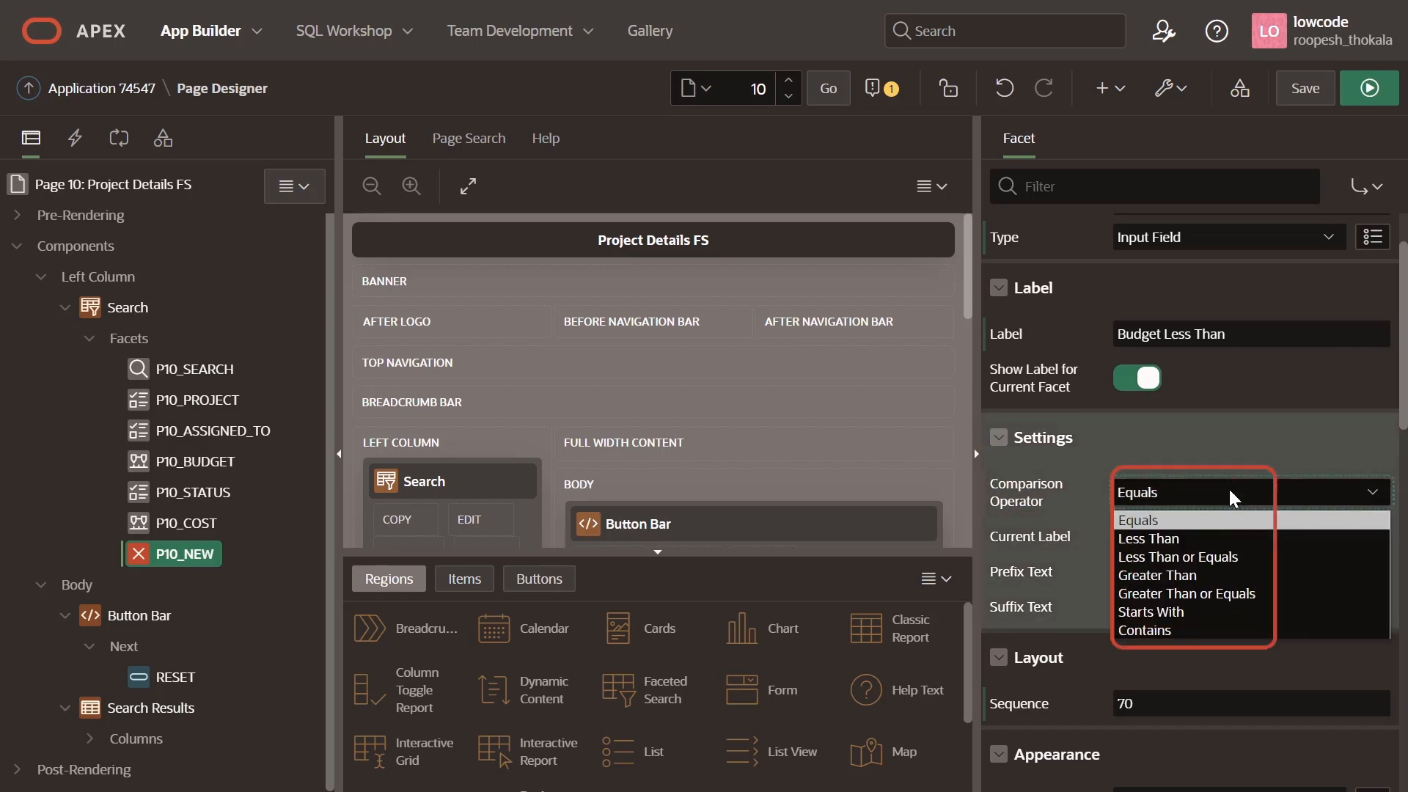
left_click(1241, 560)
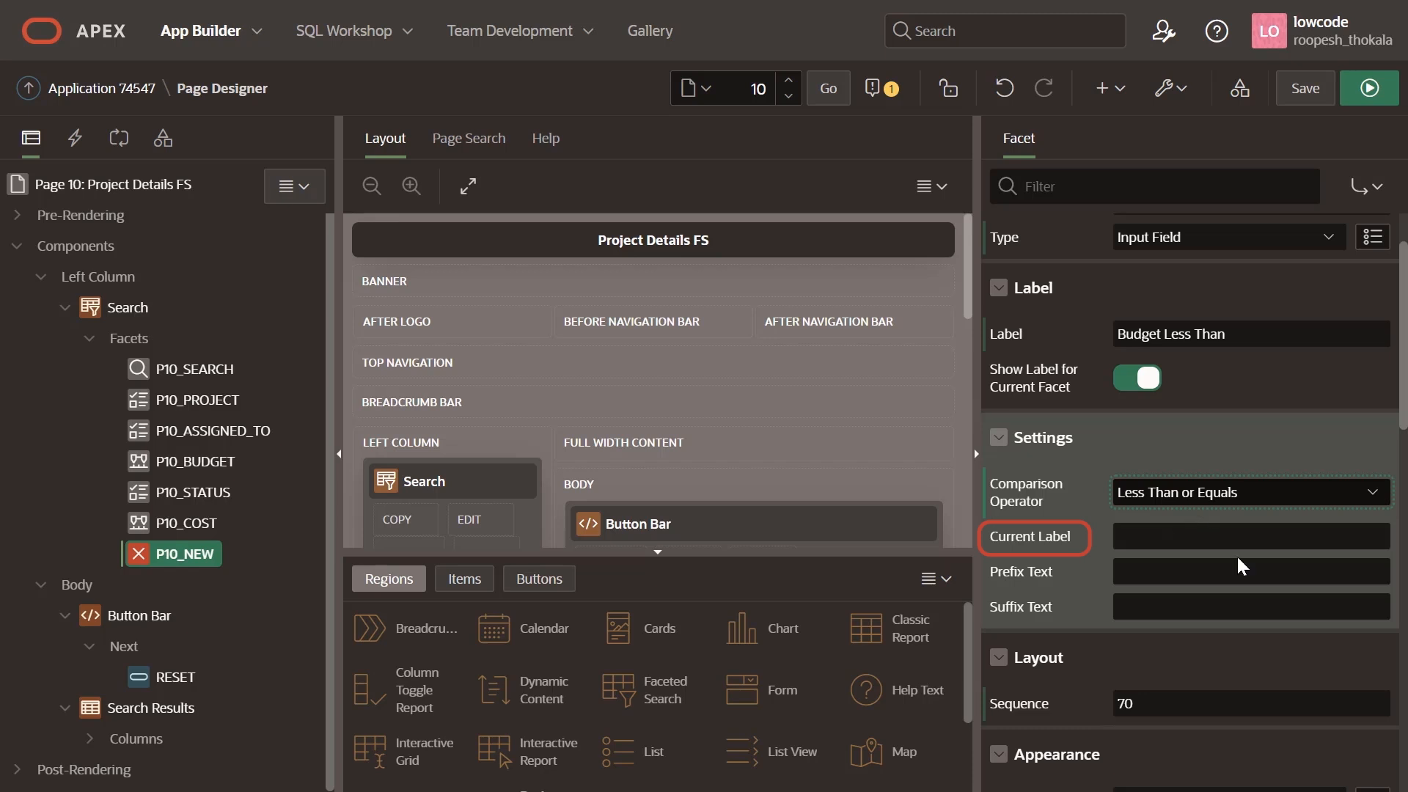
key("Tab")
type("Less Than %0")
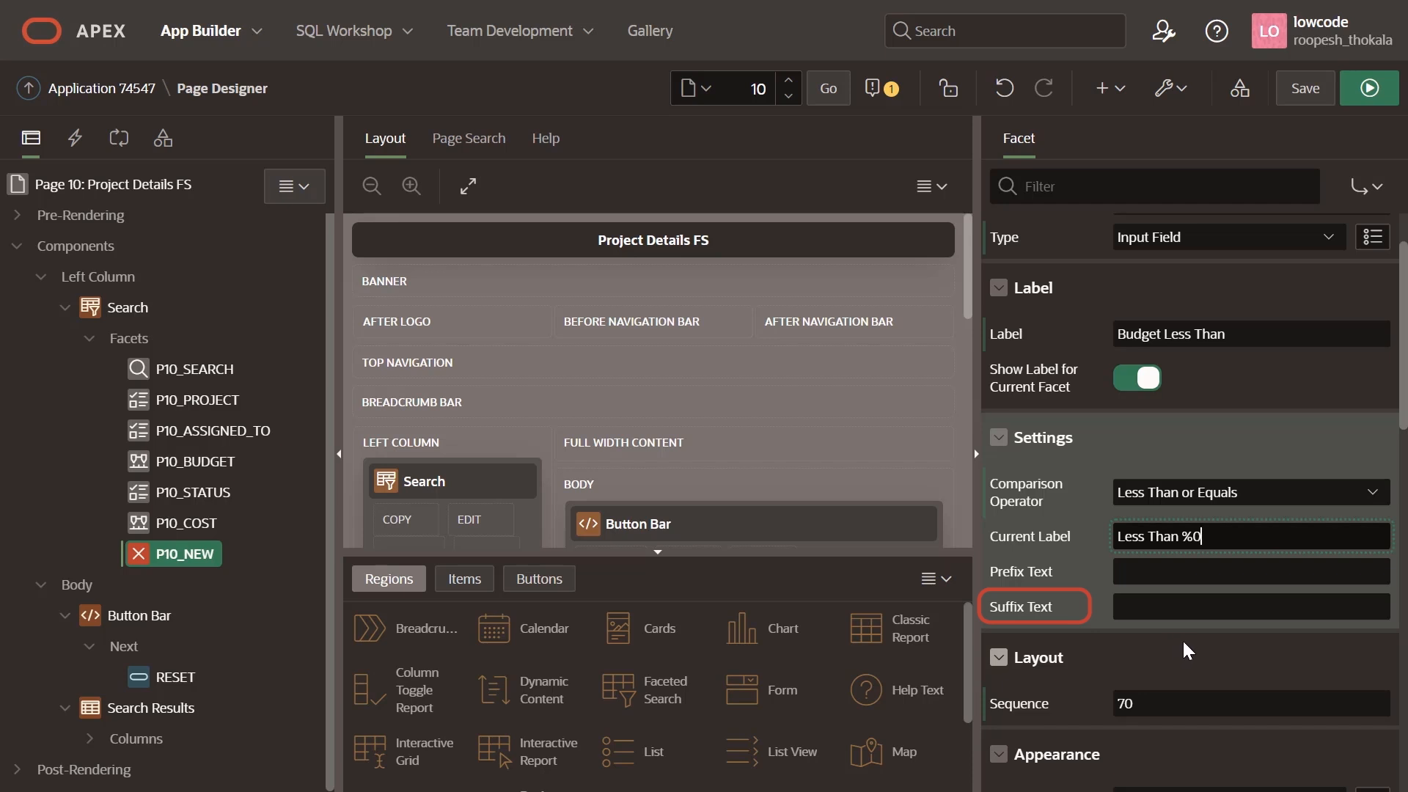
- Set the Budget Less Than facet's suffix text to Dollars and its source database column to BUDGET
left_click(1148, 607)
type("Dollars")
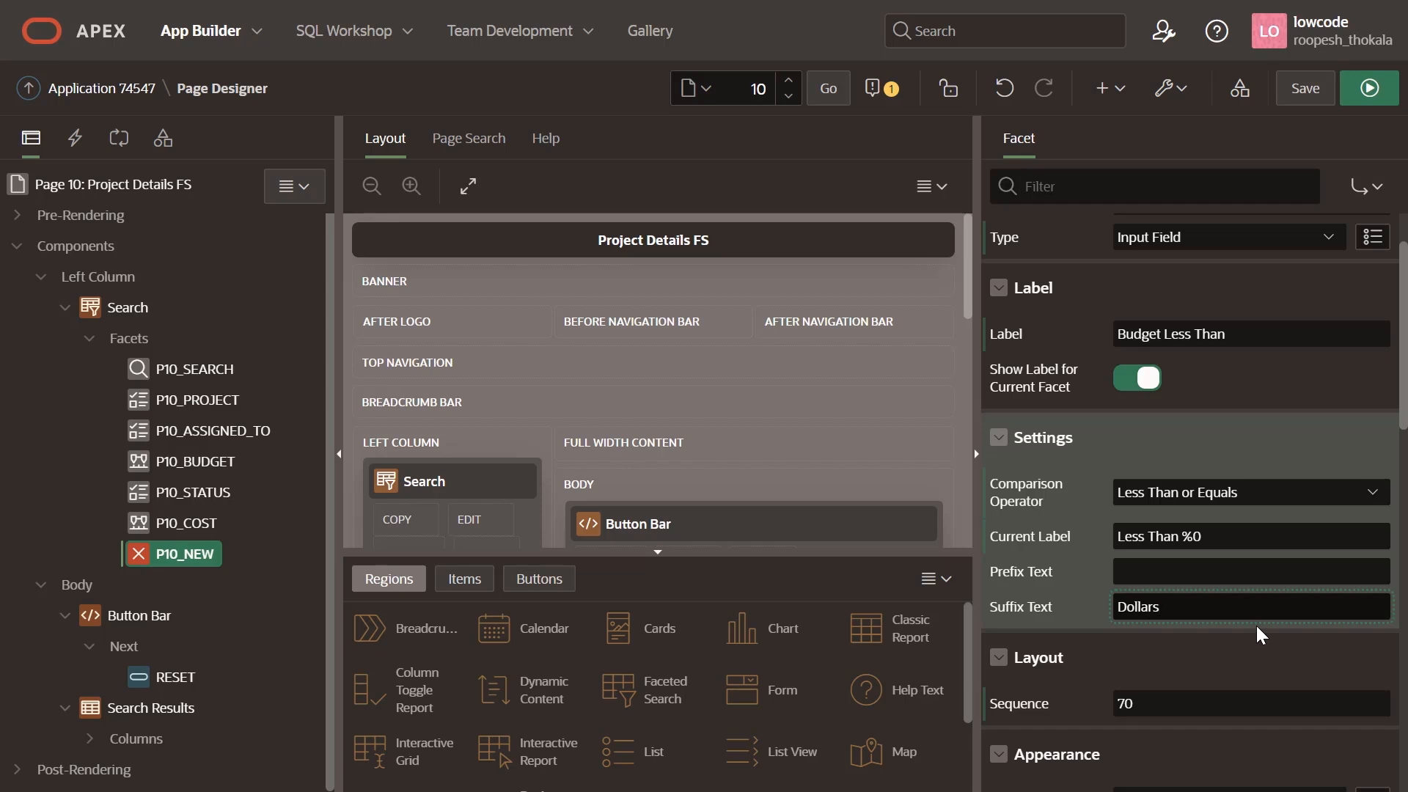
scroll(1247, 645, "down", 8)
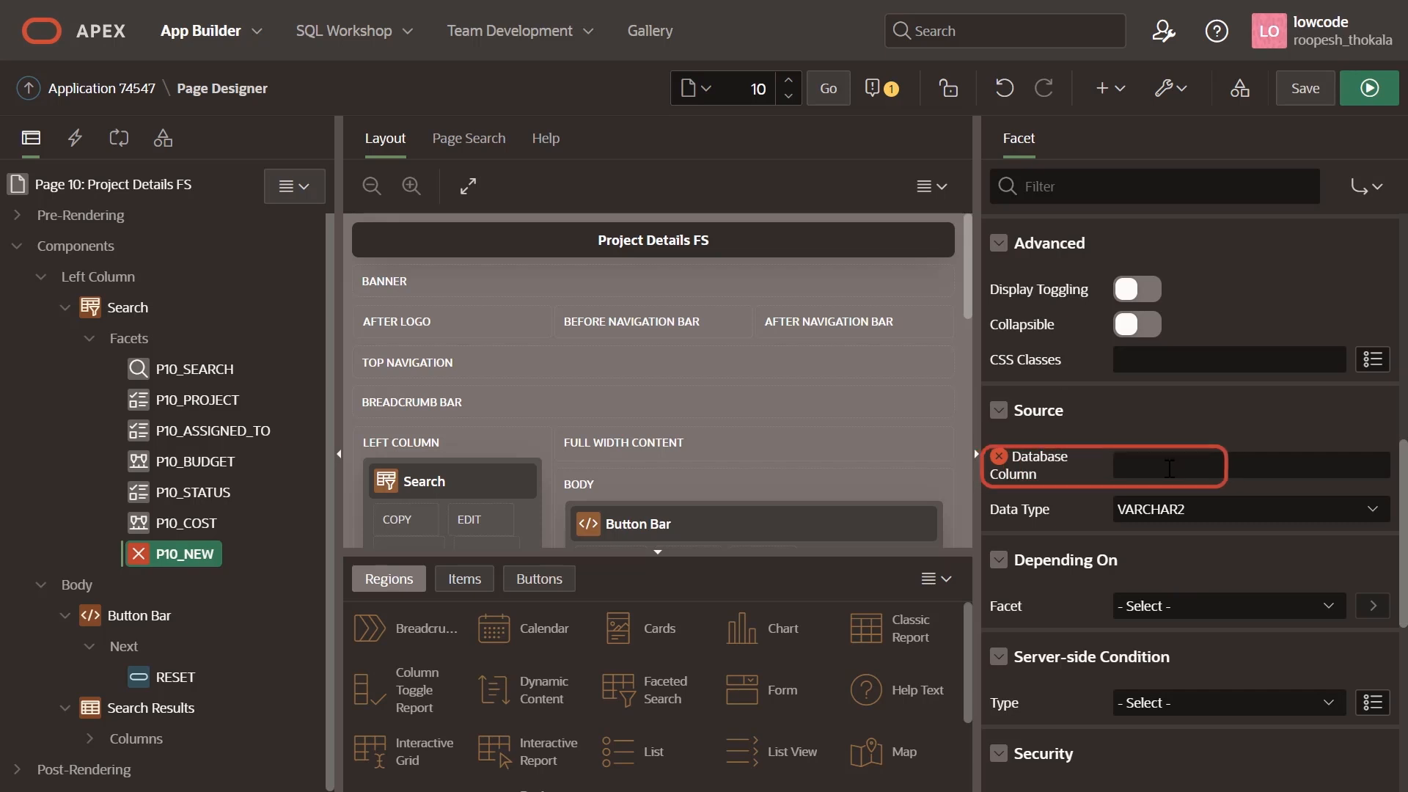
left_click(1169, 468)
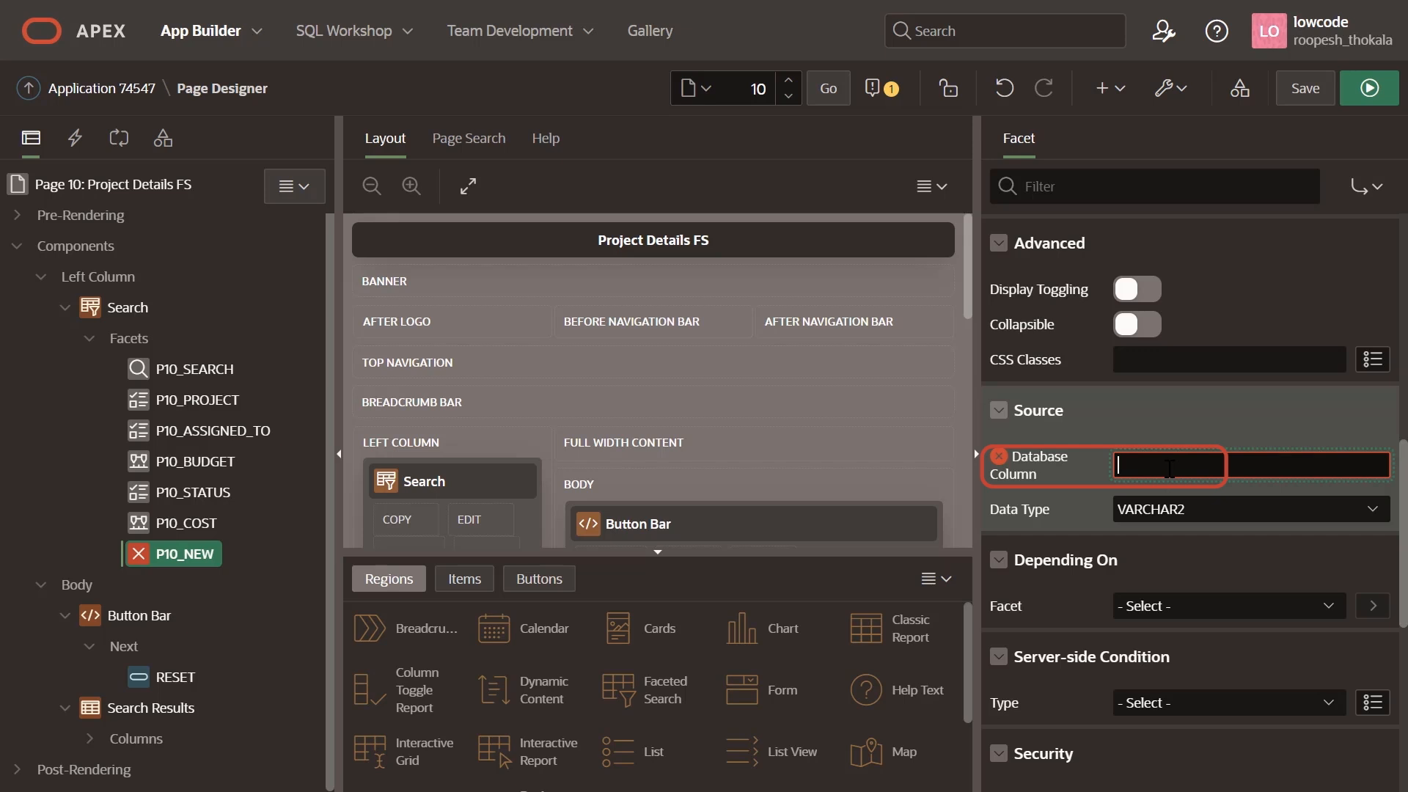
type("BUDGET")
left_click(1201, 541)
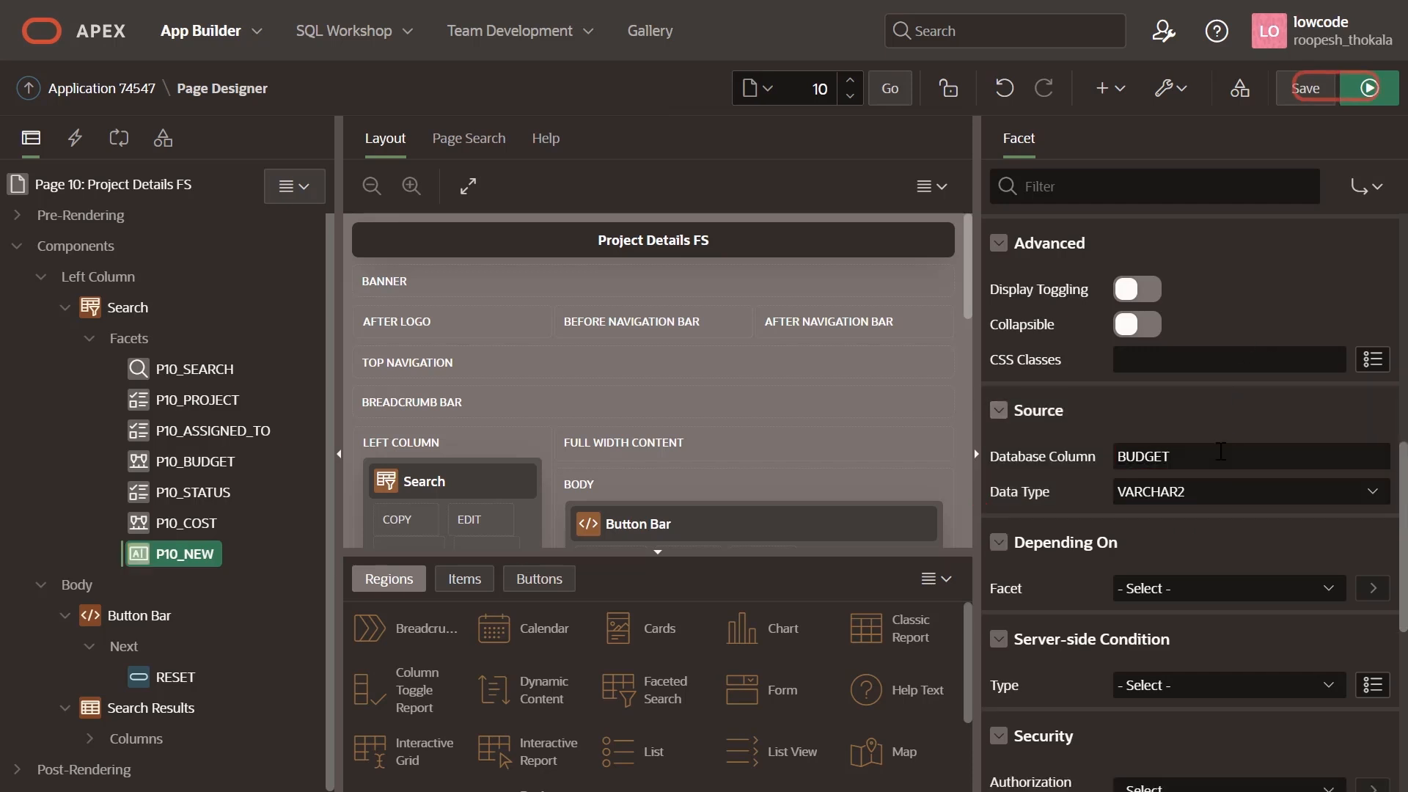
- Save and run the page, and filter the report with a Budget Less Than value of 500
left_click(1373, 88)
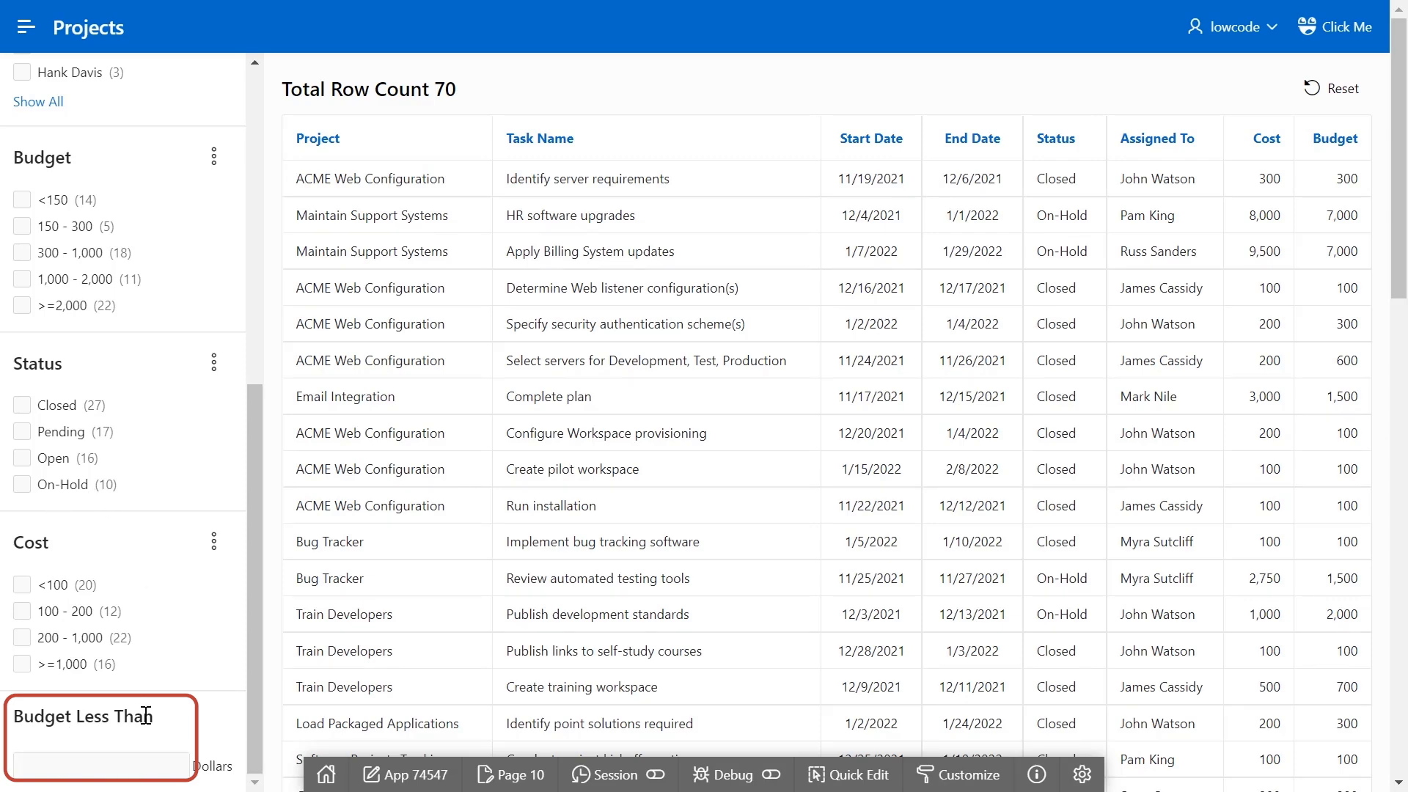
scroll(32, 762, "down", 6)
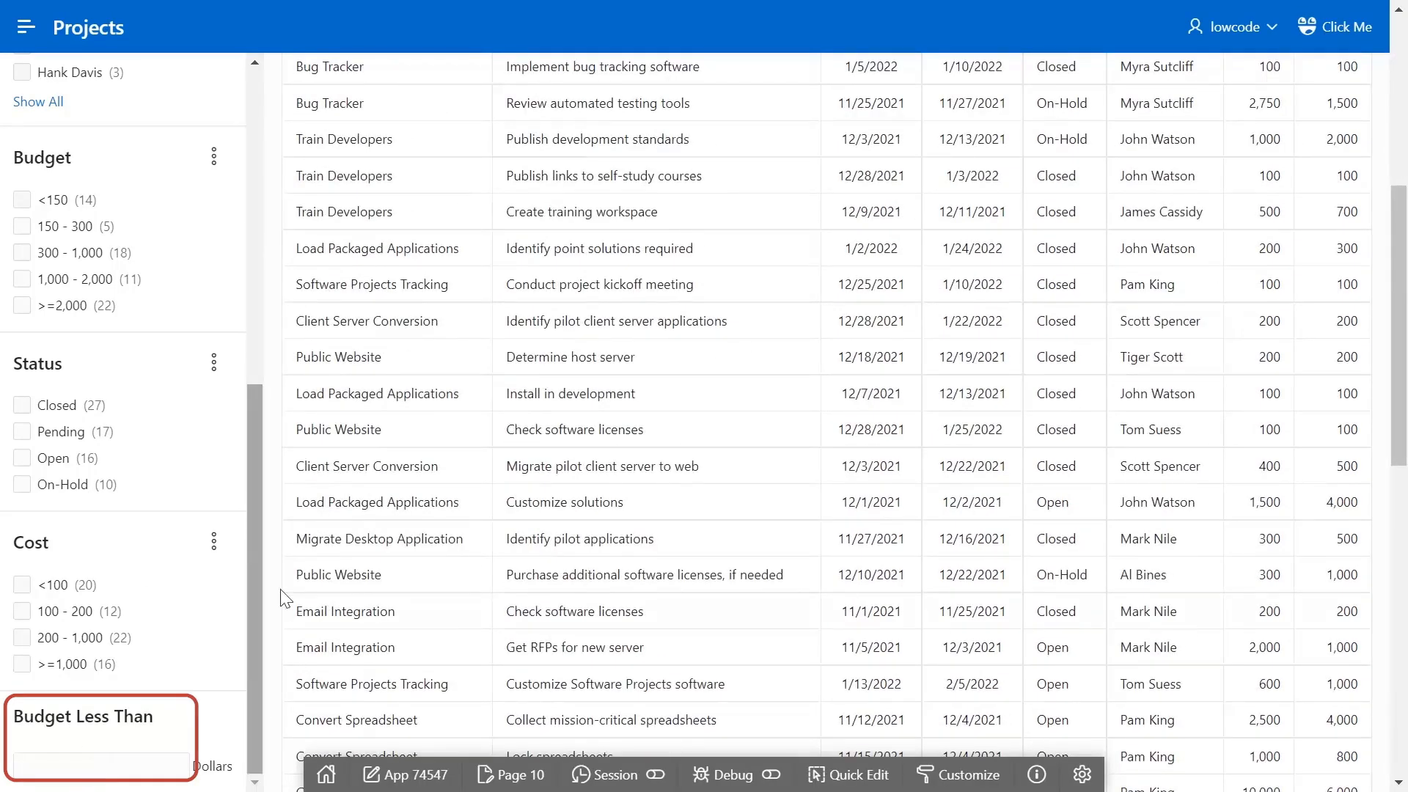
scroll(433, 517, "up", 6)
left_click(79, 767)
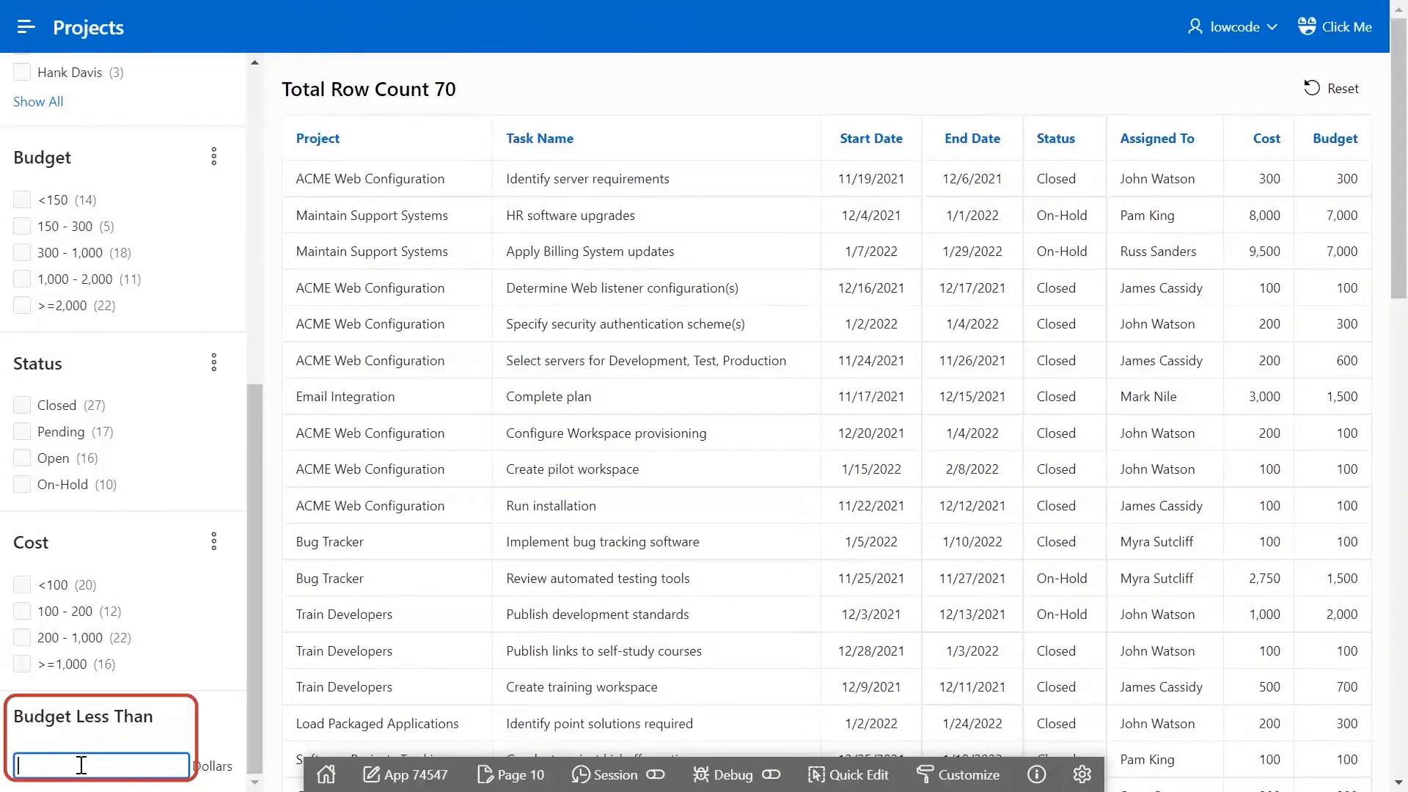
type("500")
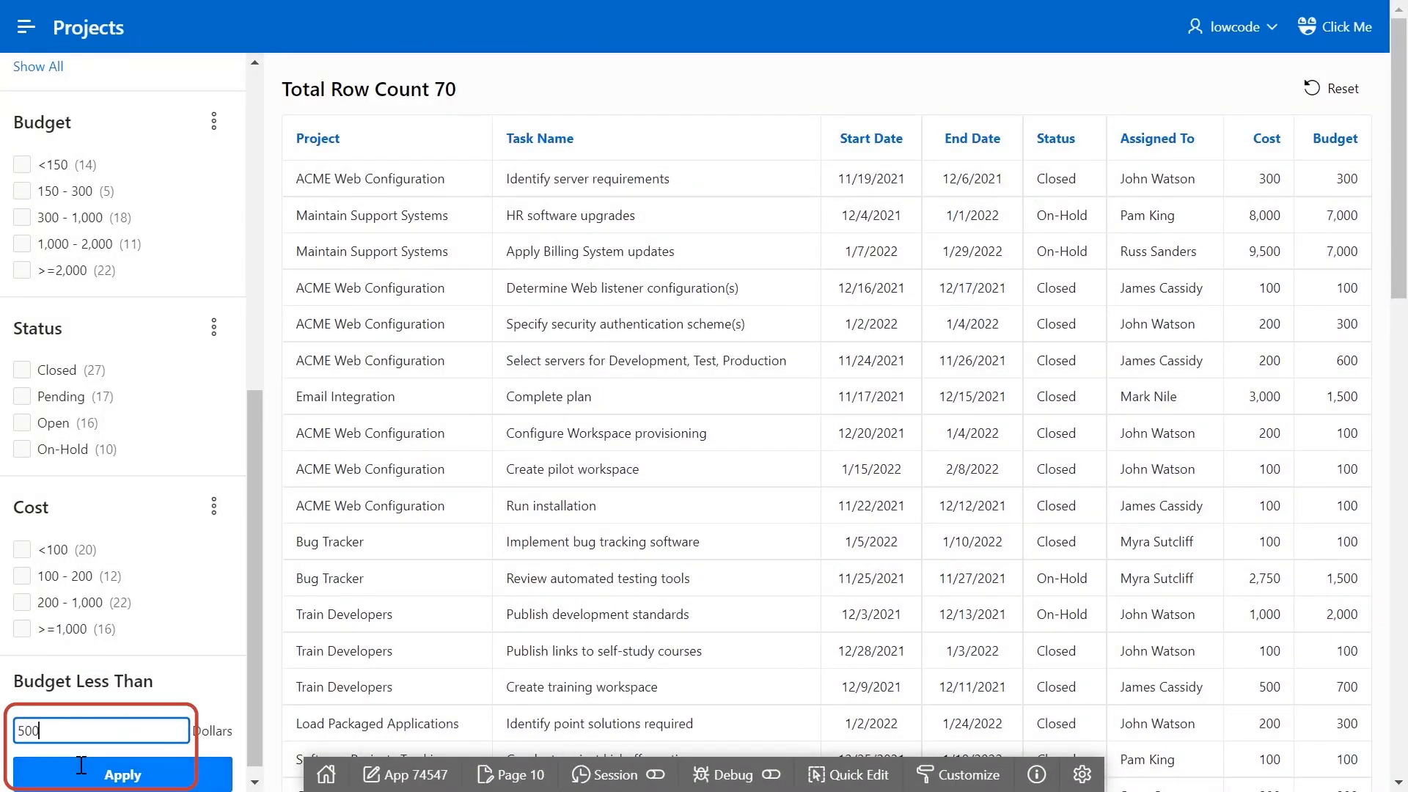
left_click(149, 779)
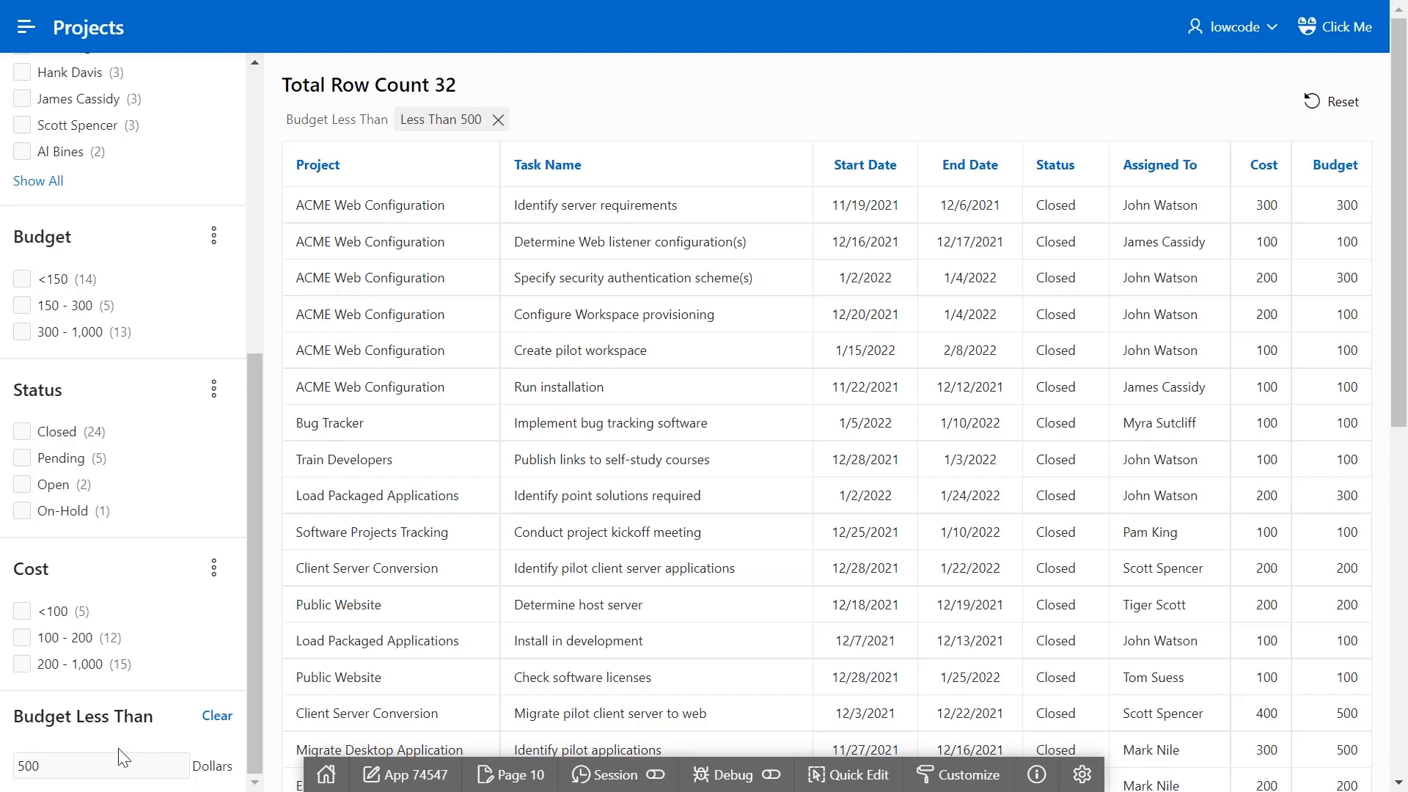
- Return to the page 10 designer, reorder the P10_NEW facet directly below P10_PROJECT, and check the order on the running page
left_click(492, 778)
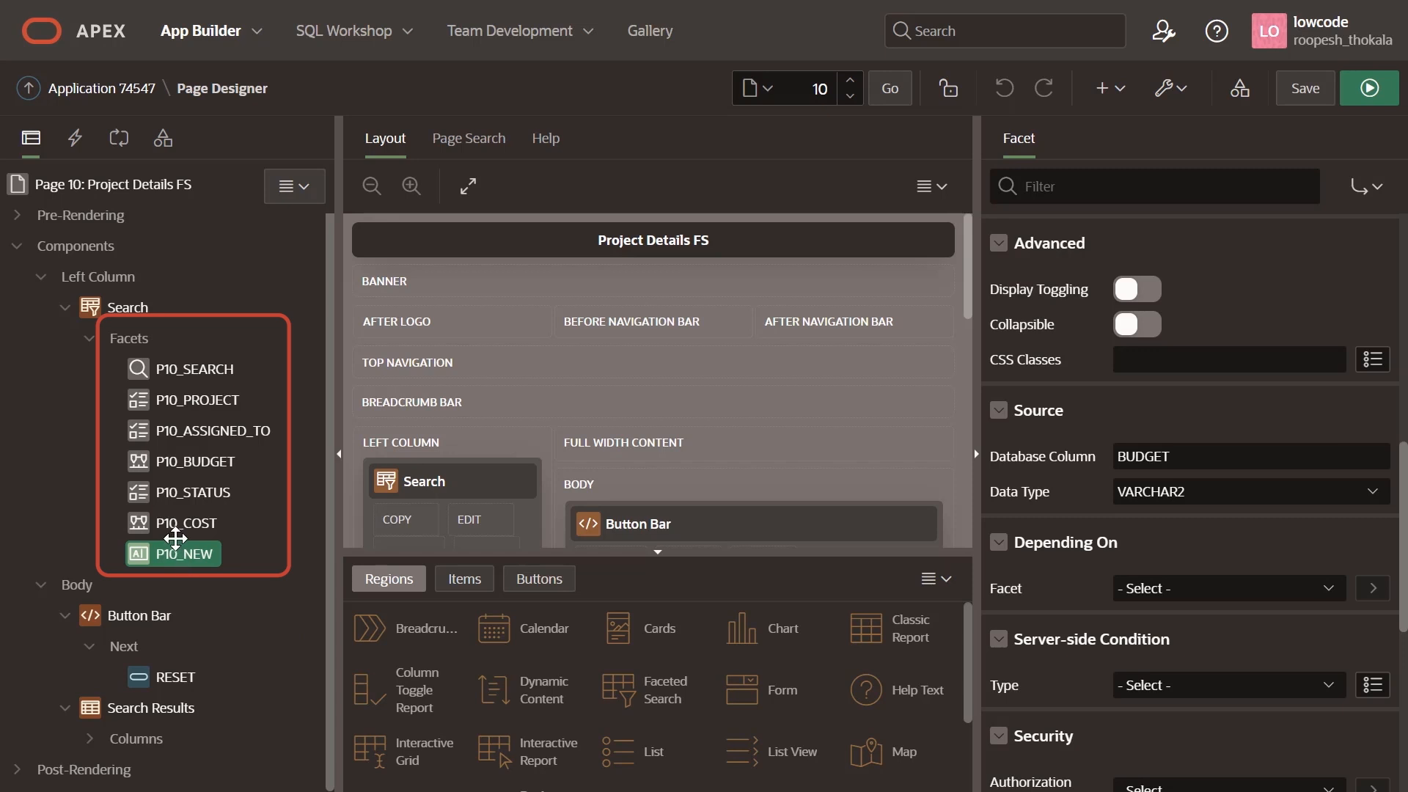
left_click_drag(179, 556, 143, 431)
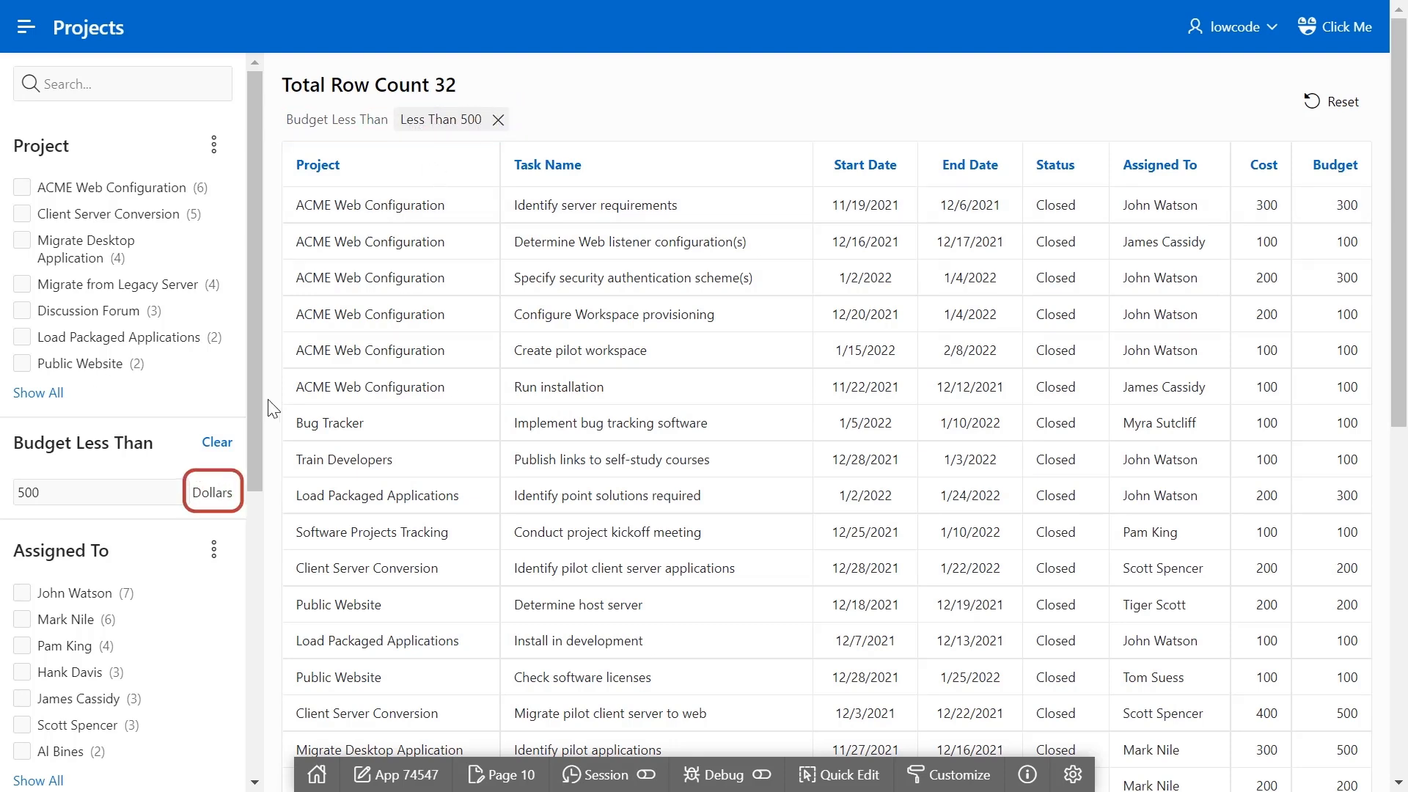
left_click_drag(193, 492, 228, 496)
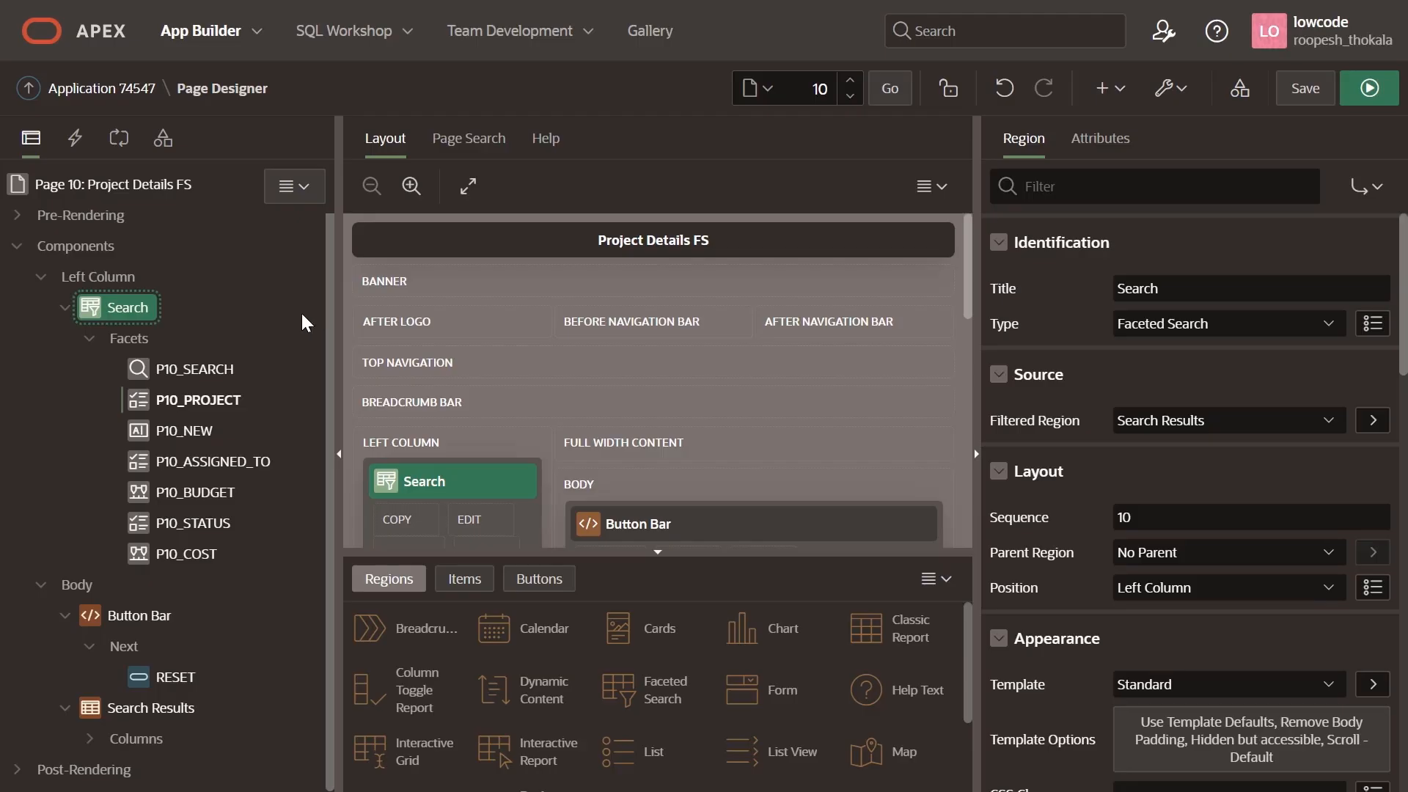
- Enable Display Filter Initially for the P10_PROJECT facet
left_click(224, 402)
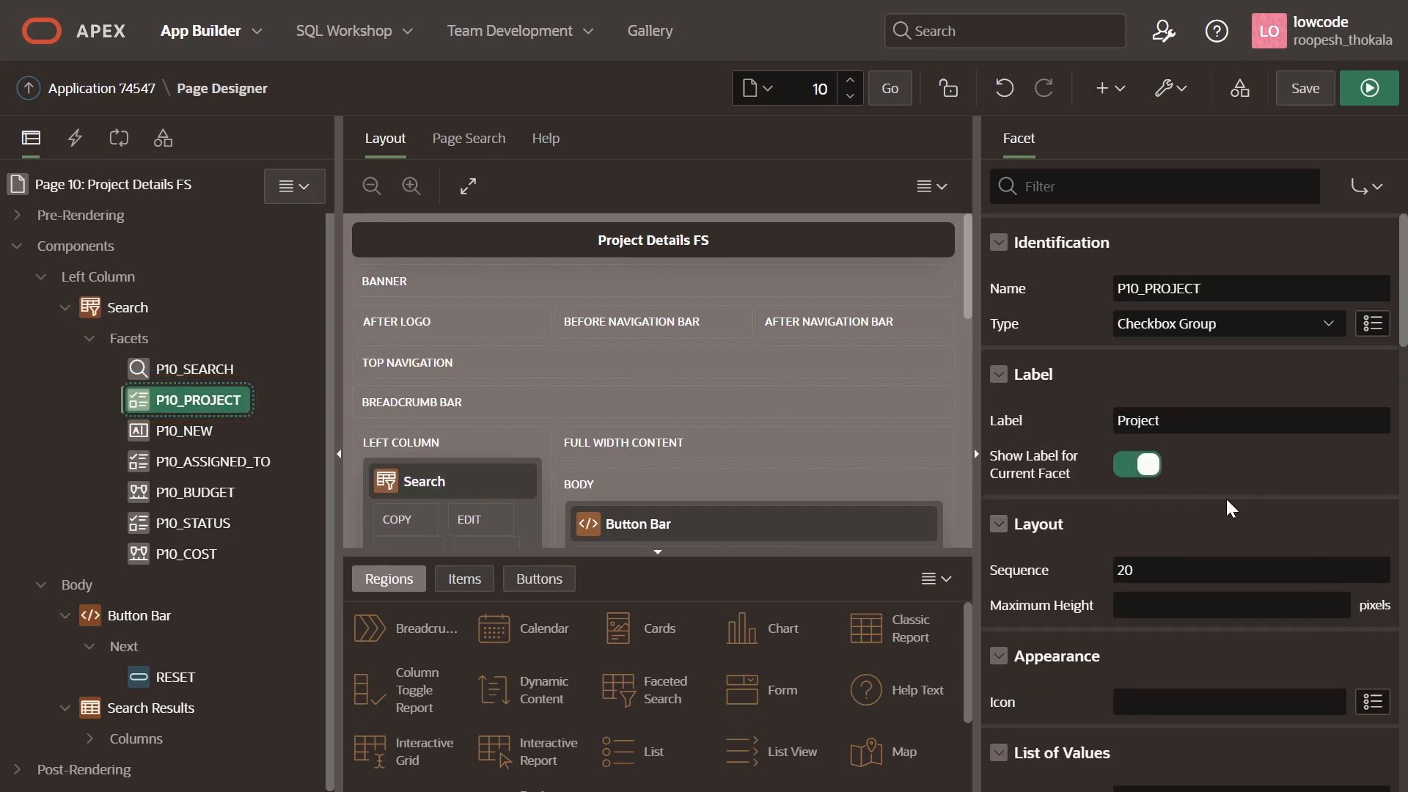
scroll(1232, 508, "down", 2)
scroll(1230, 505, "down", 5)
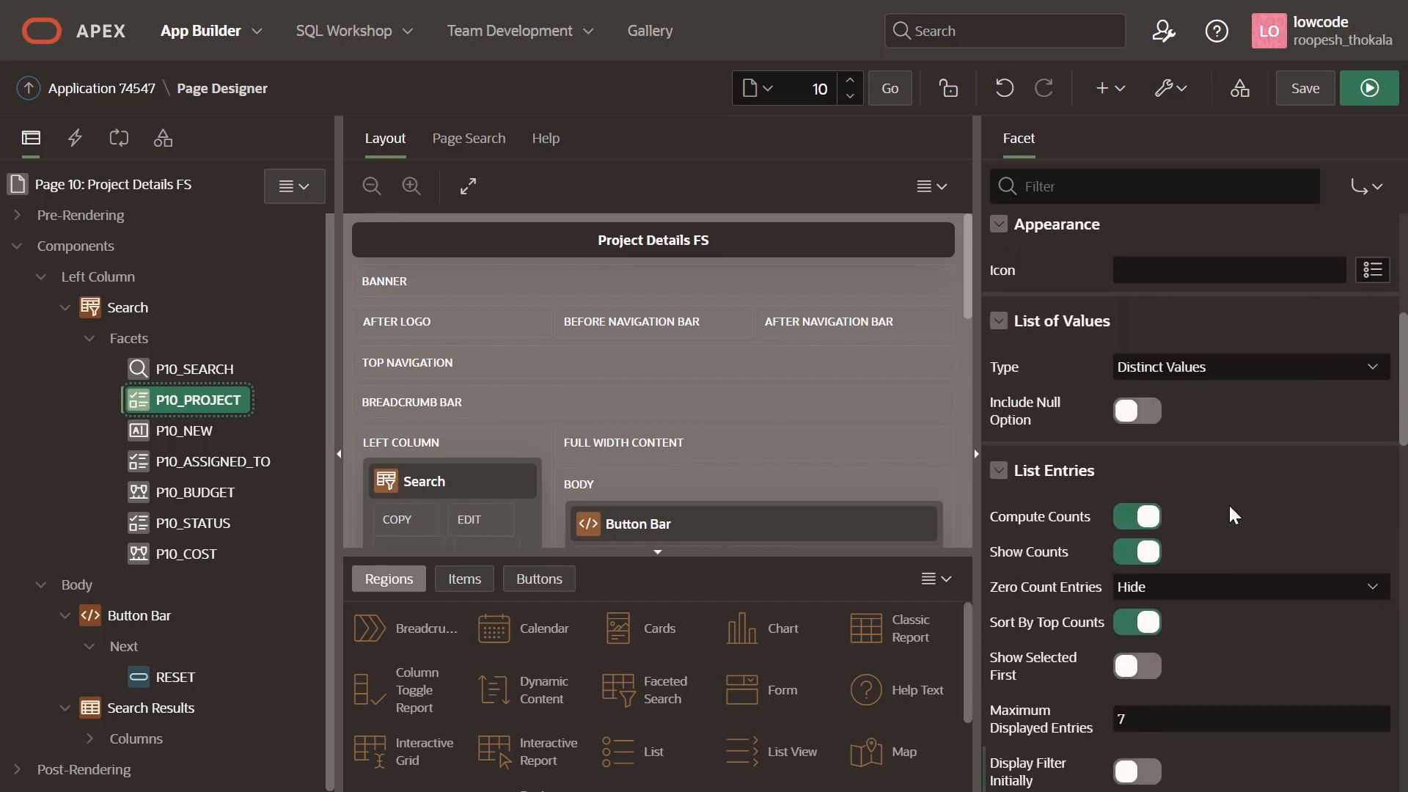
scroll(1244, 402, "down", 1)
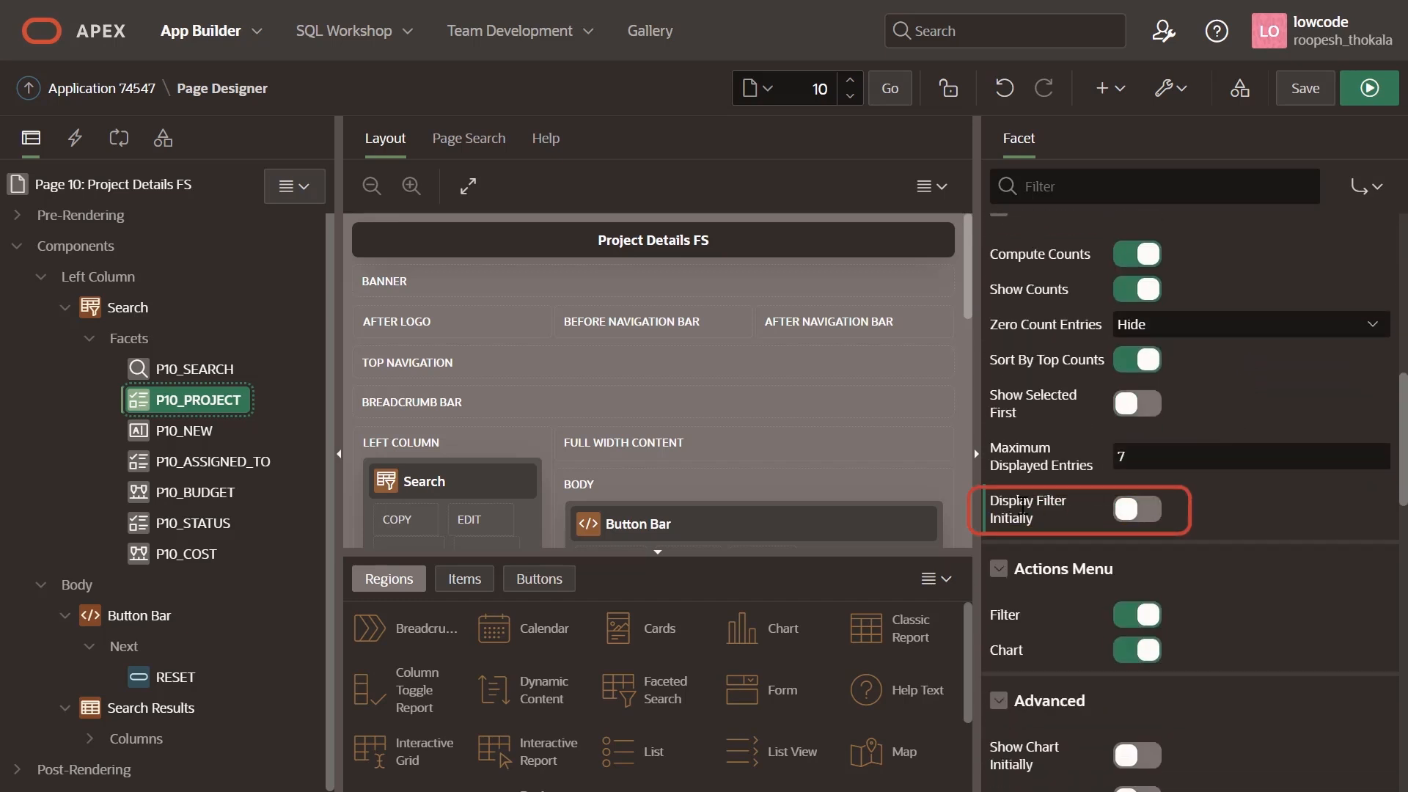
left_click(1125, 511)
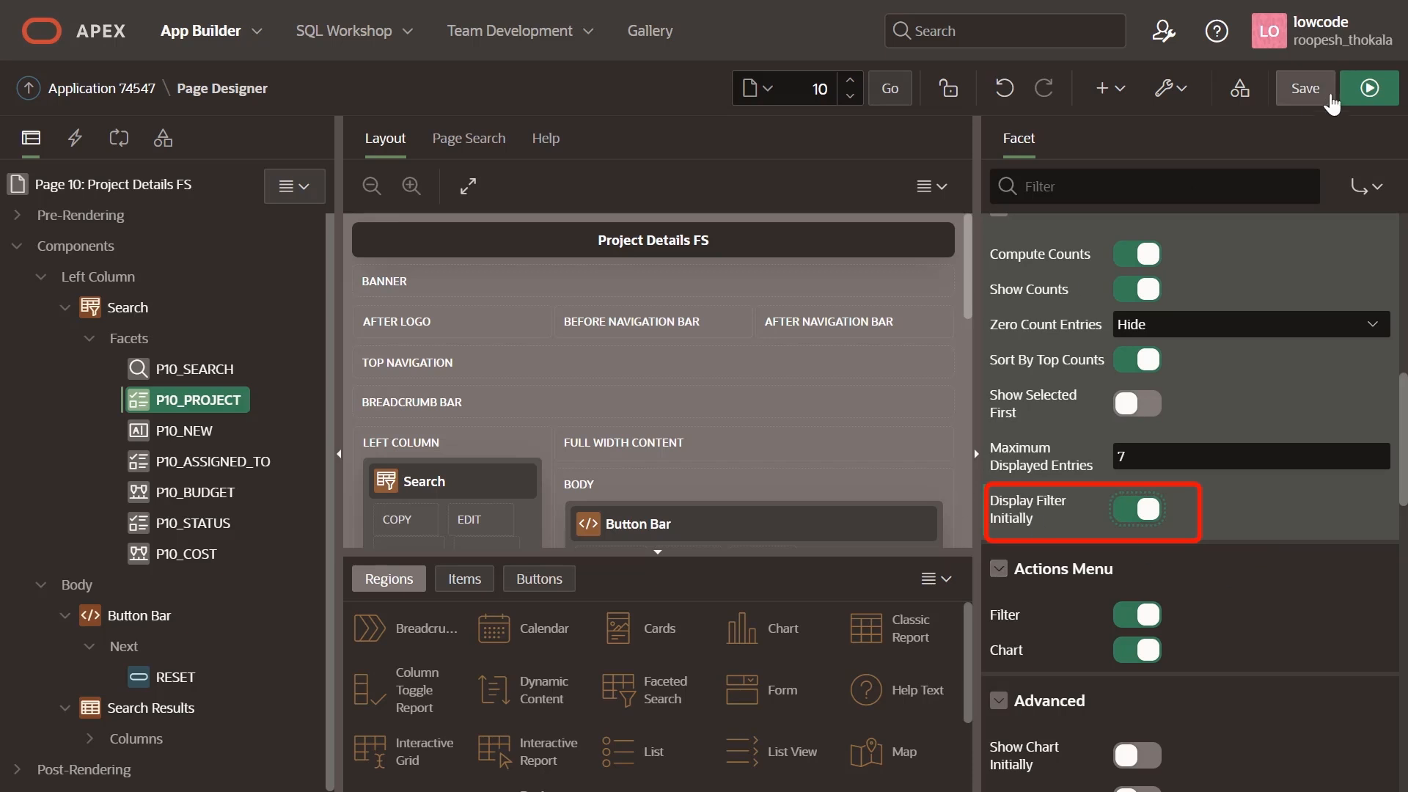
- Save and run the page, filter the Project facet by "lega", and apply the Migrate from Legacy Server value
left_click(1365, 92)
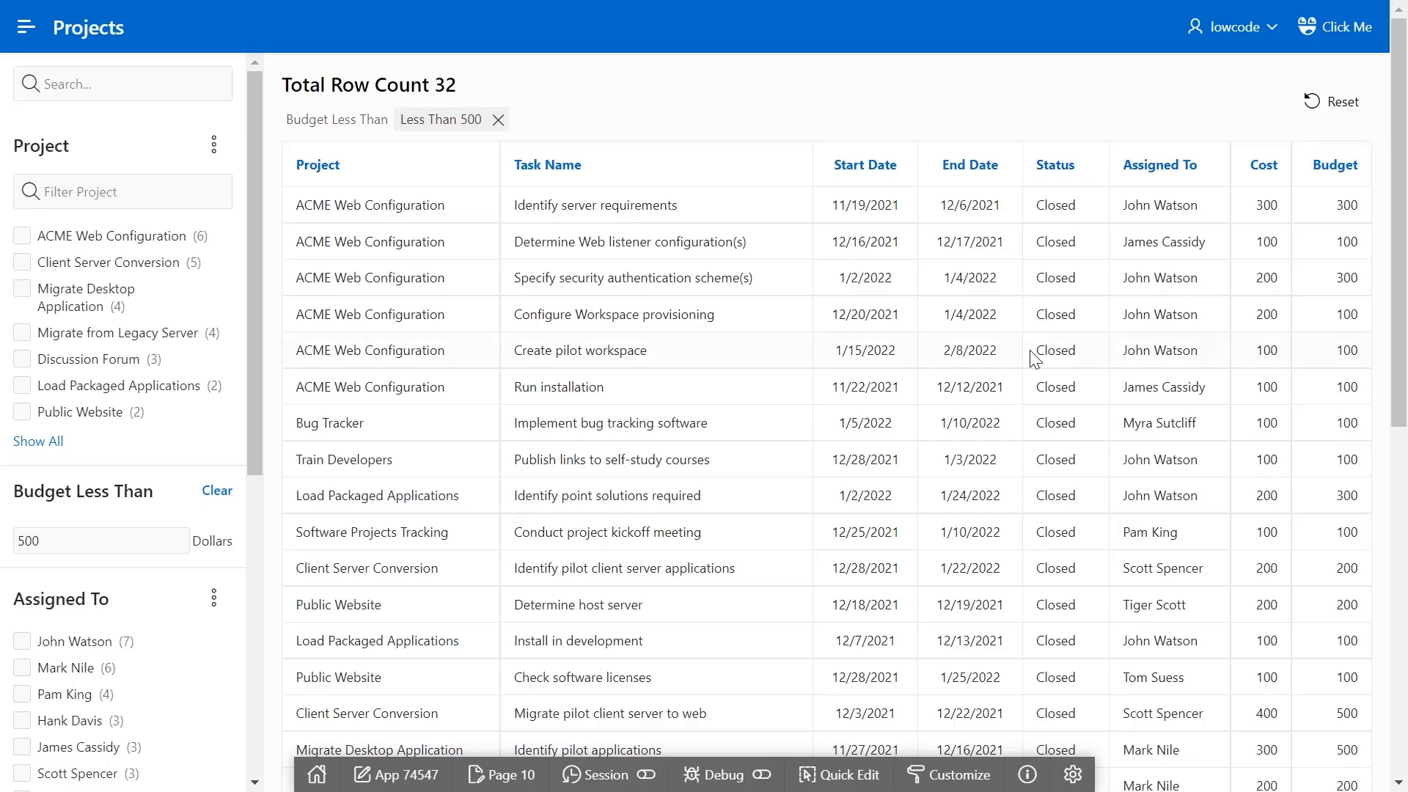
left_click(94, 194)
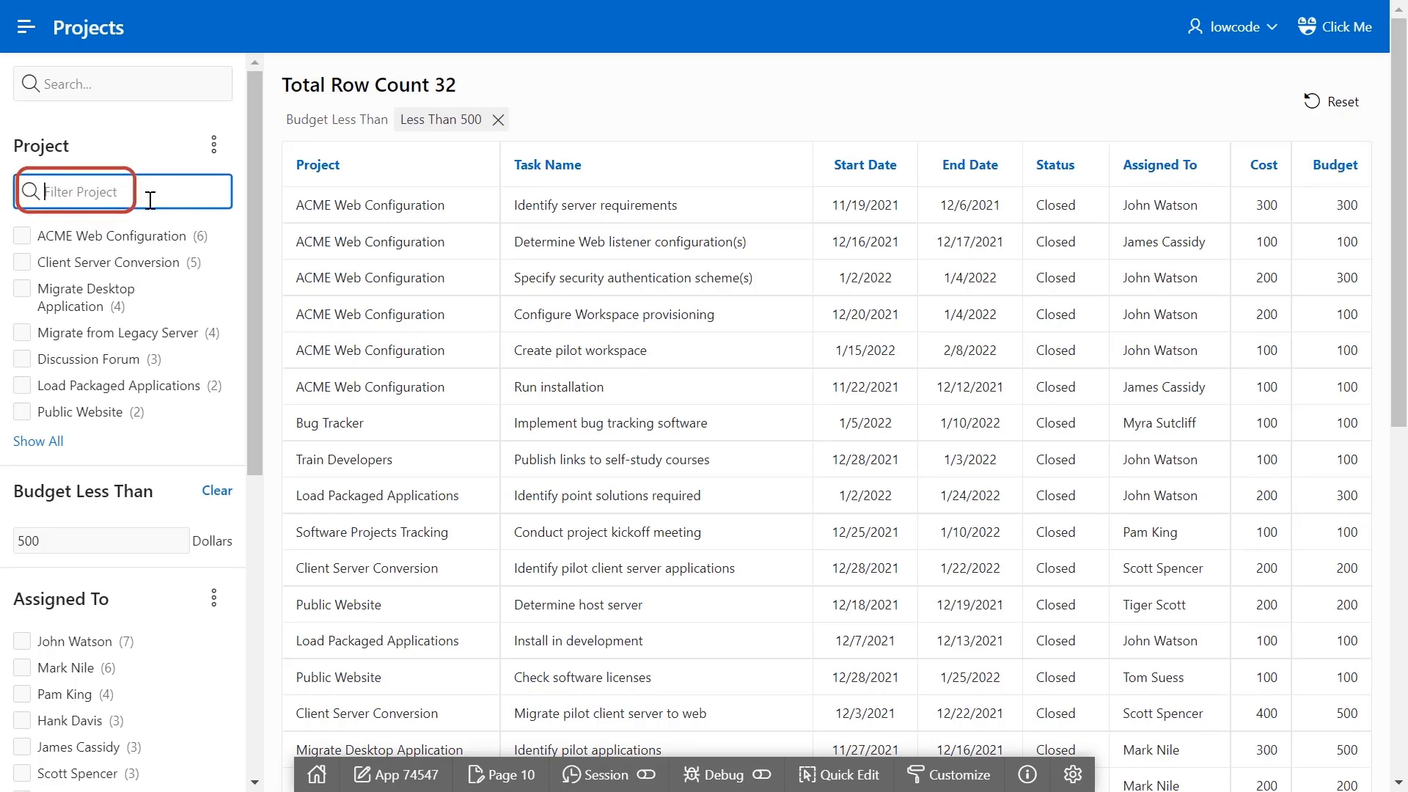
type("le")
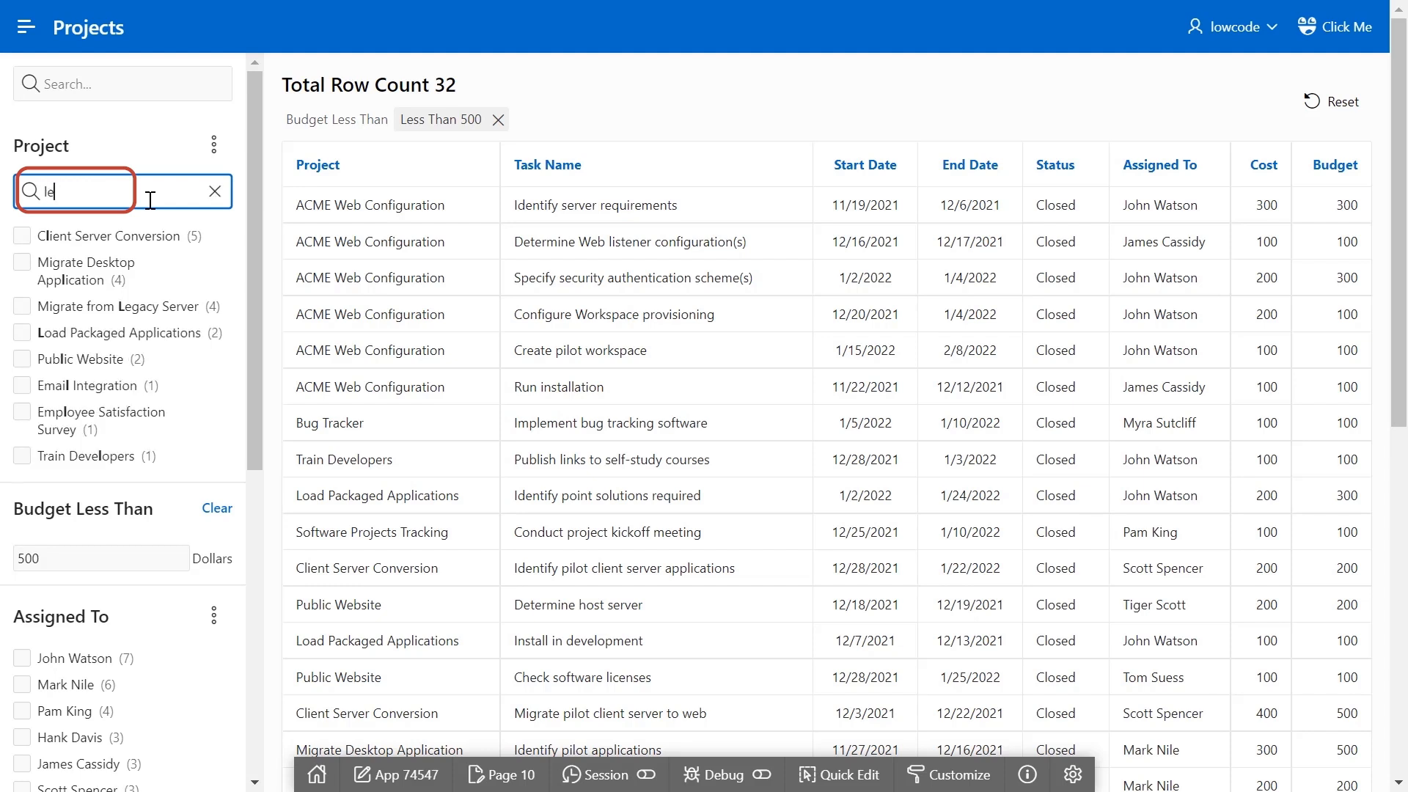
type("ga")
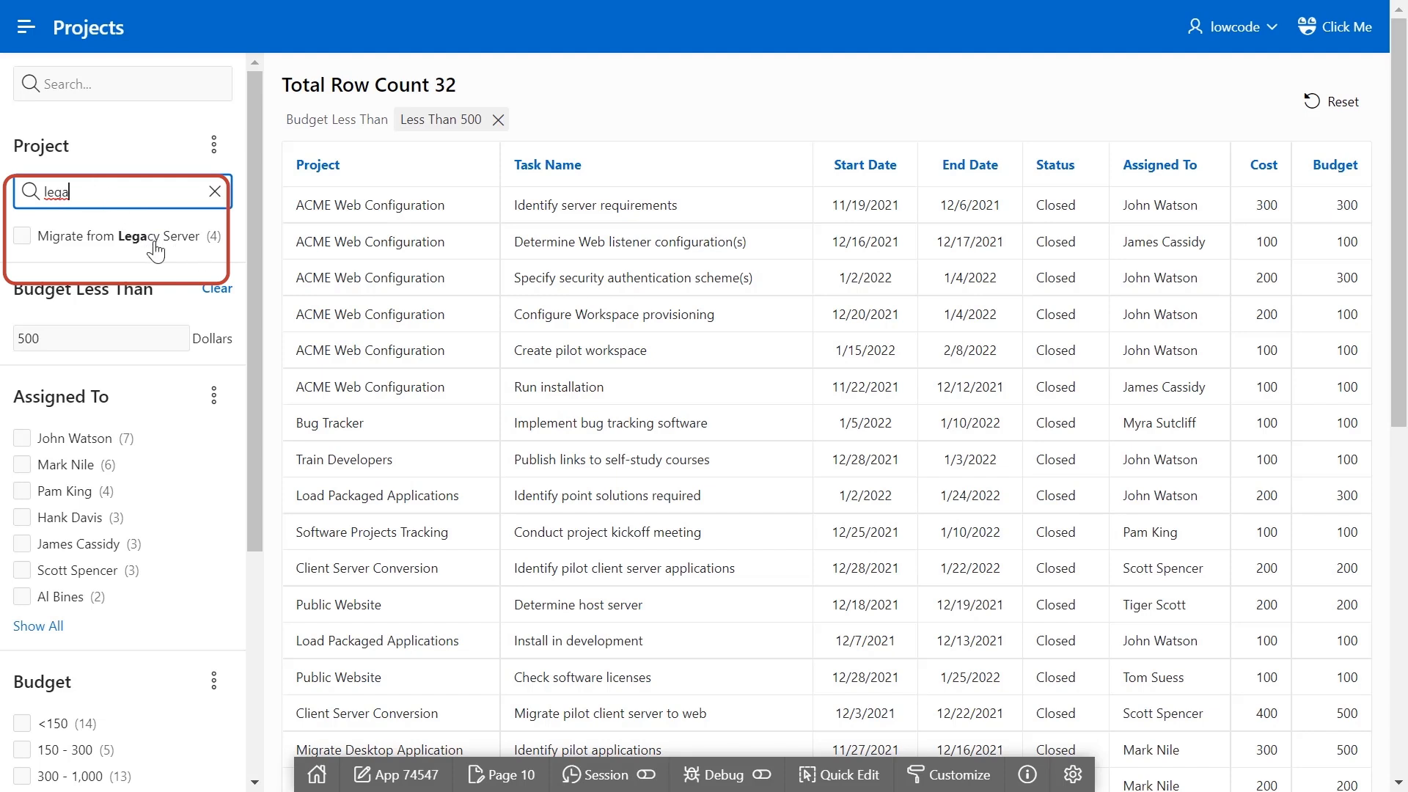
left_click(26, 243)
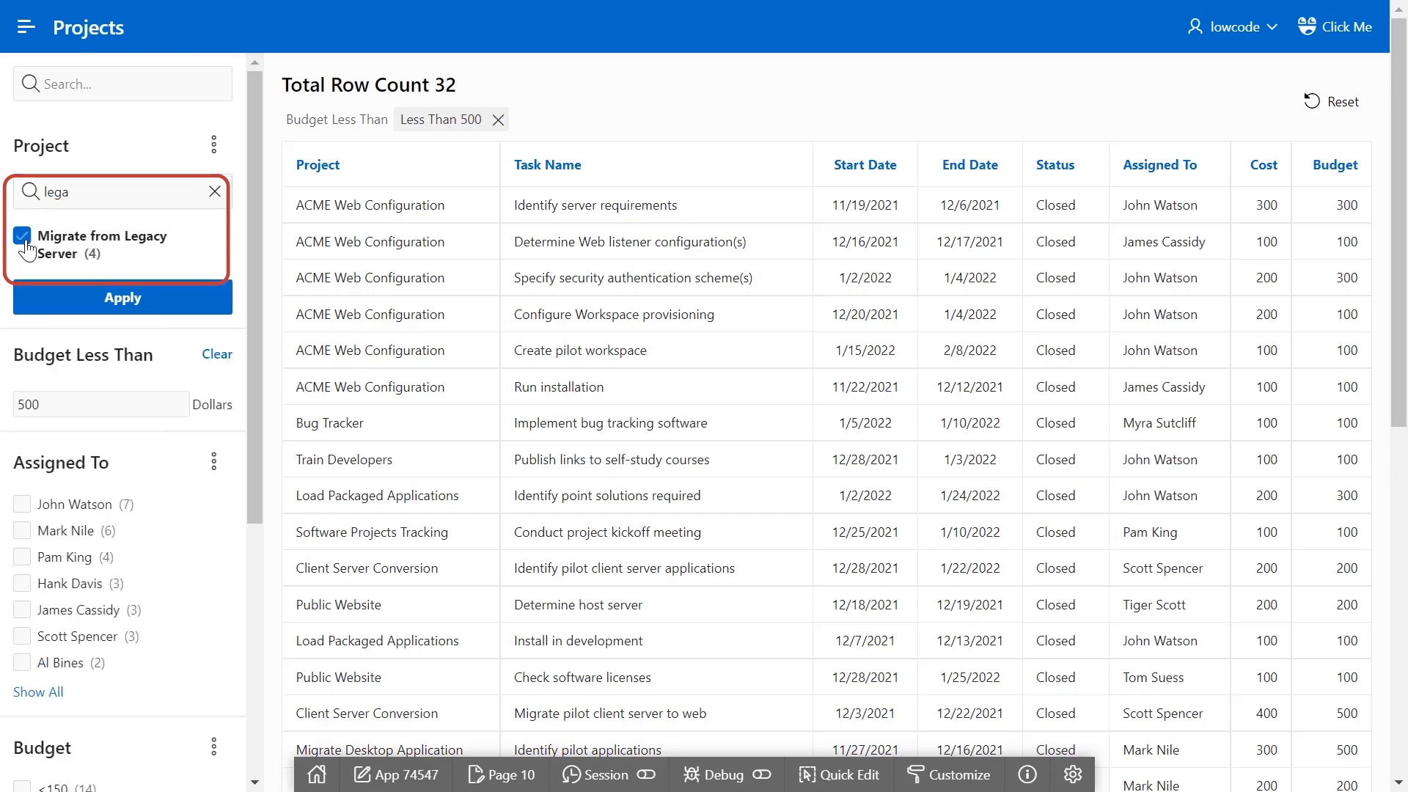
left_click(122, 297)
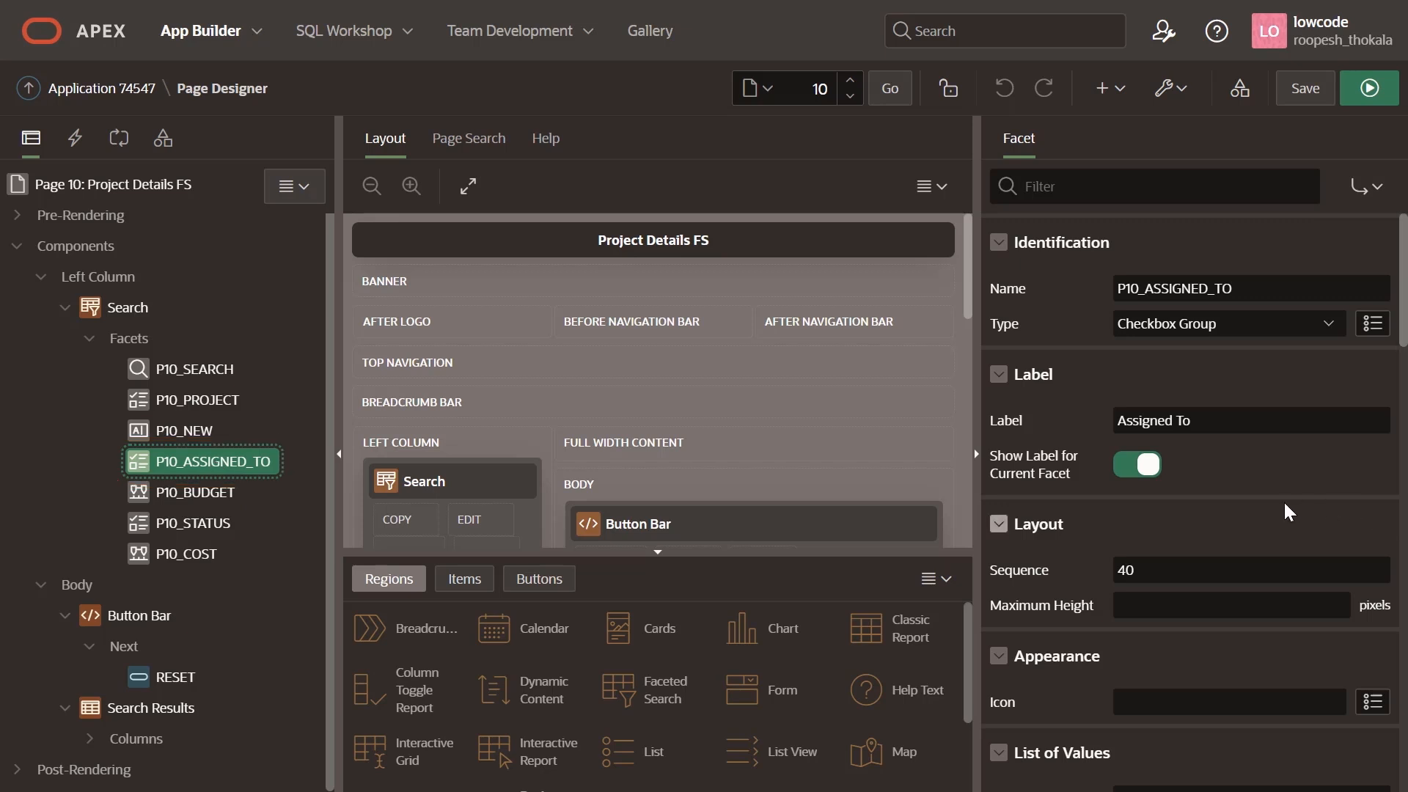
- Make the P10_ASSIGNED_TO facet depend on the P10_PROJECT facet
type("depe")
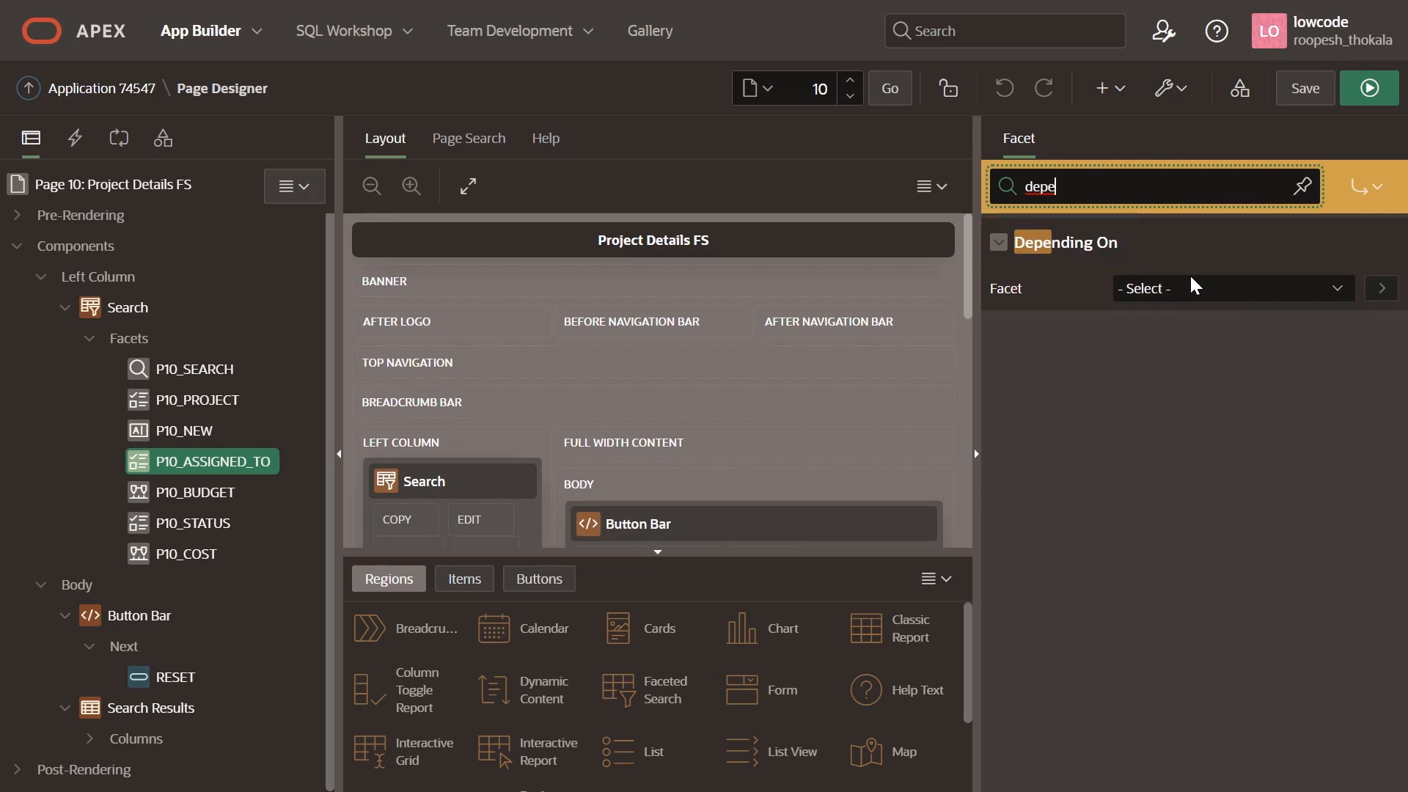
left_click(1191, 293)
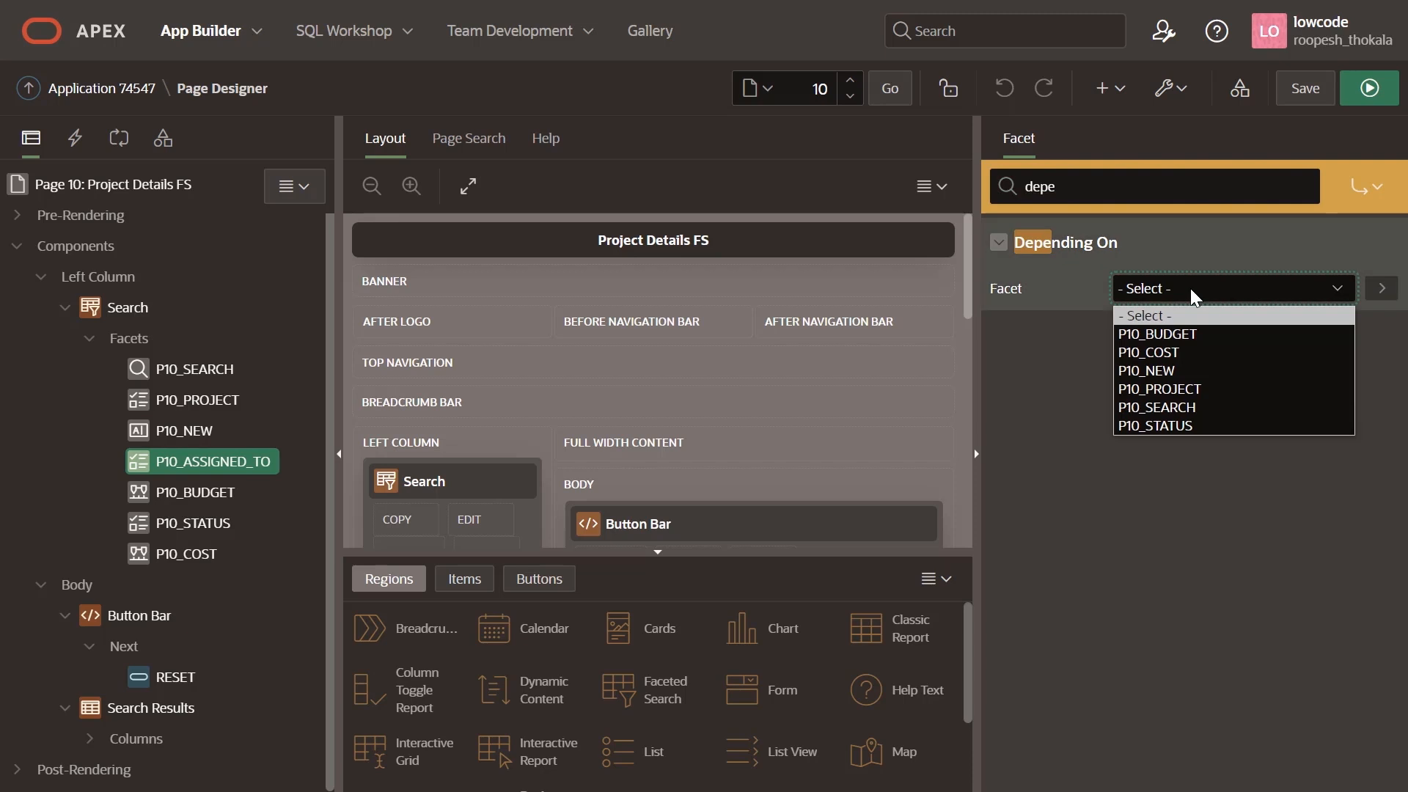
left_click(1202, 389)
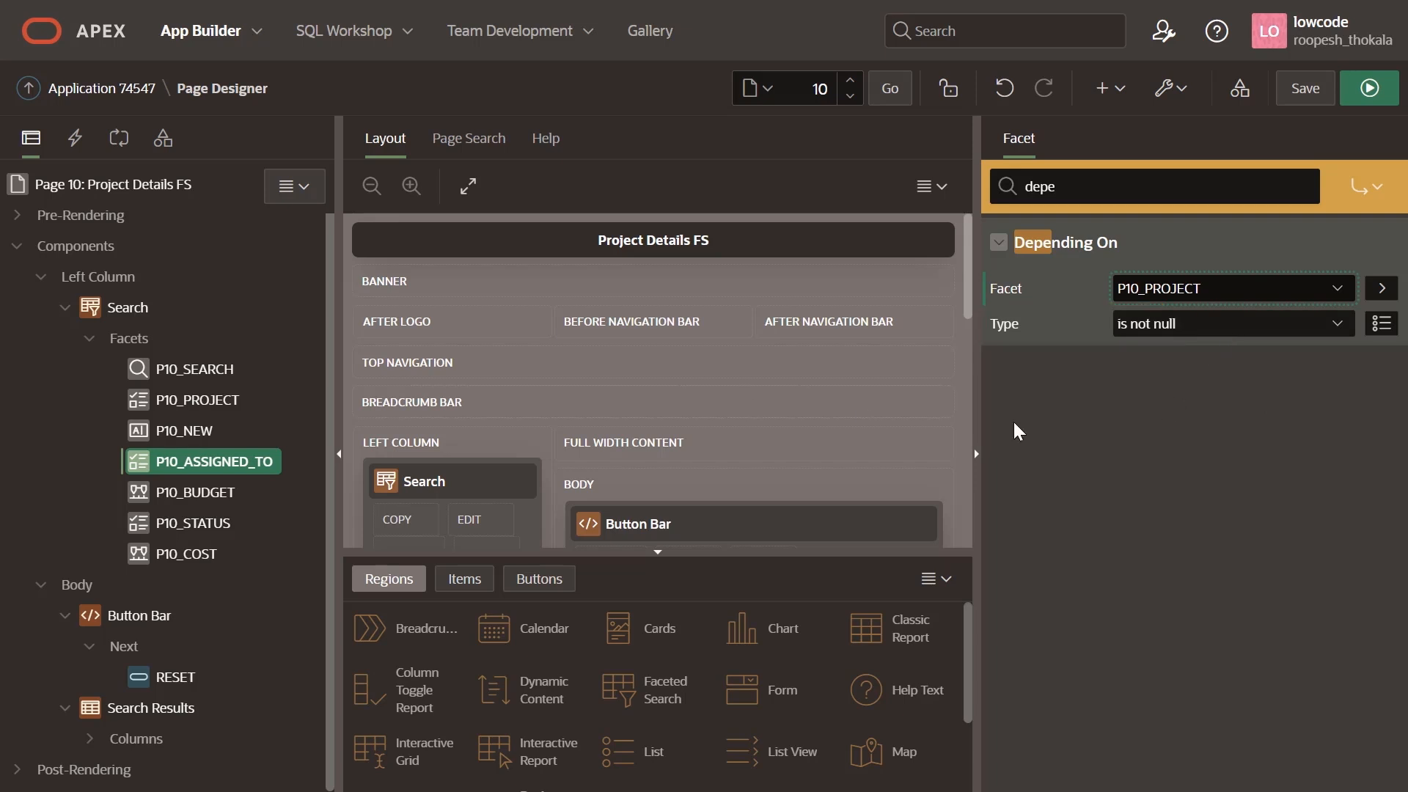
- Save and run the page, clear all filters, and select ACME Web Configuration in the Project facet to test the dependency
left_click(1369, 90)
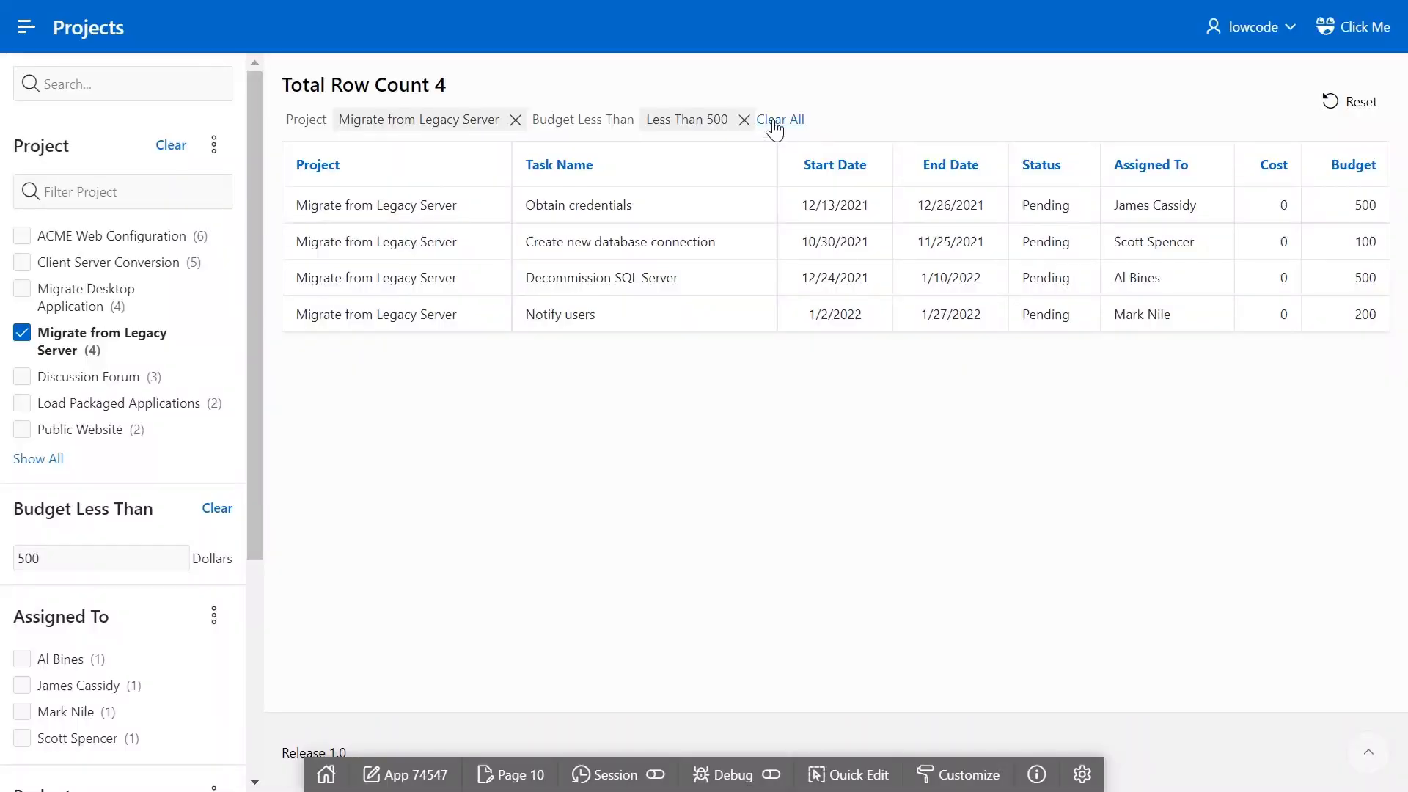
left_click(777, 121)
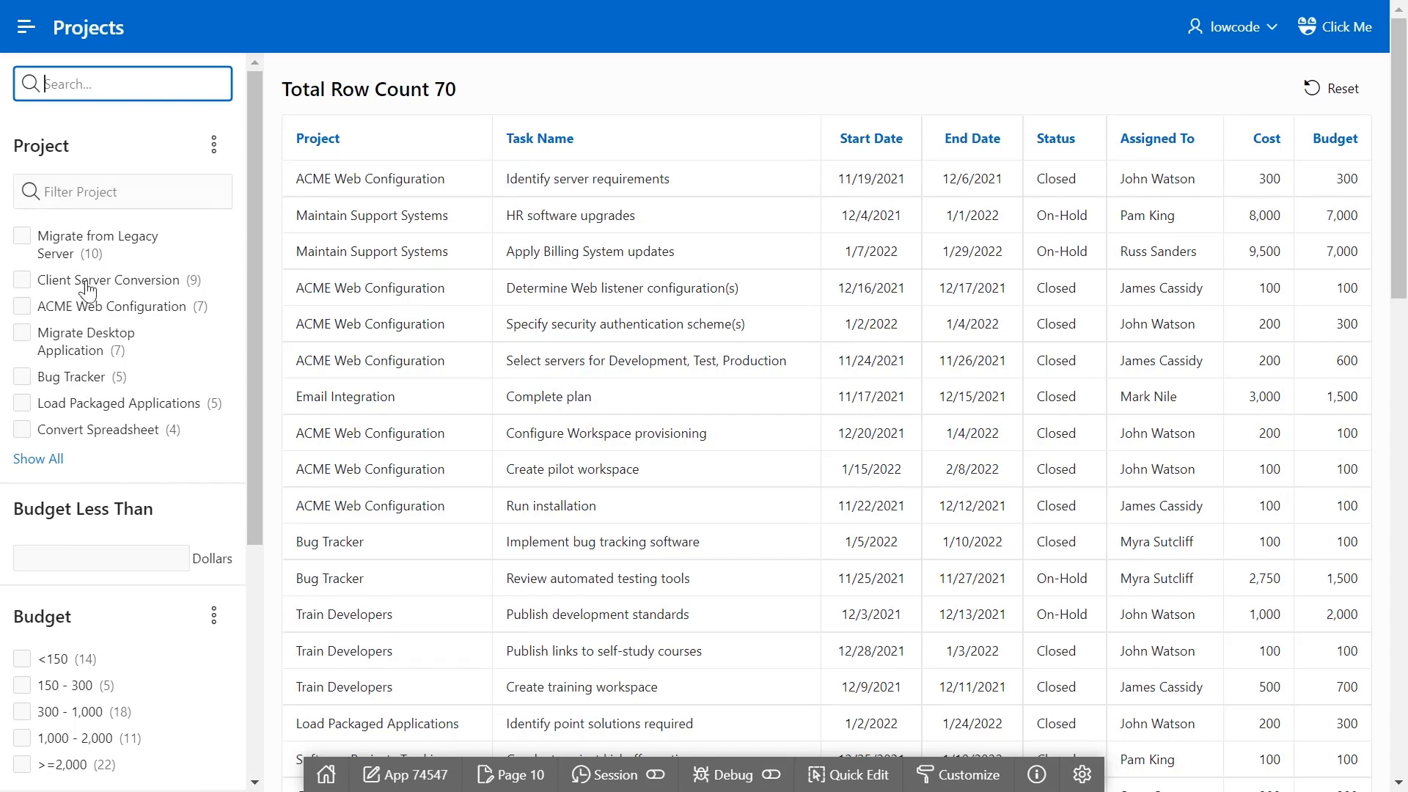
left_click(23, 308)
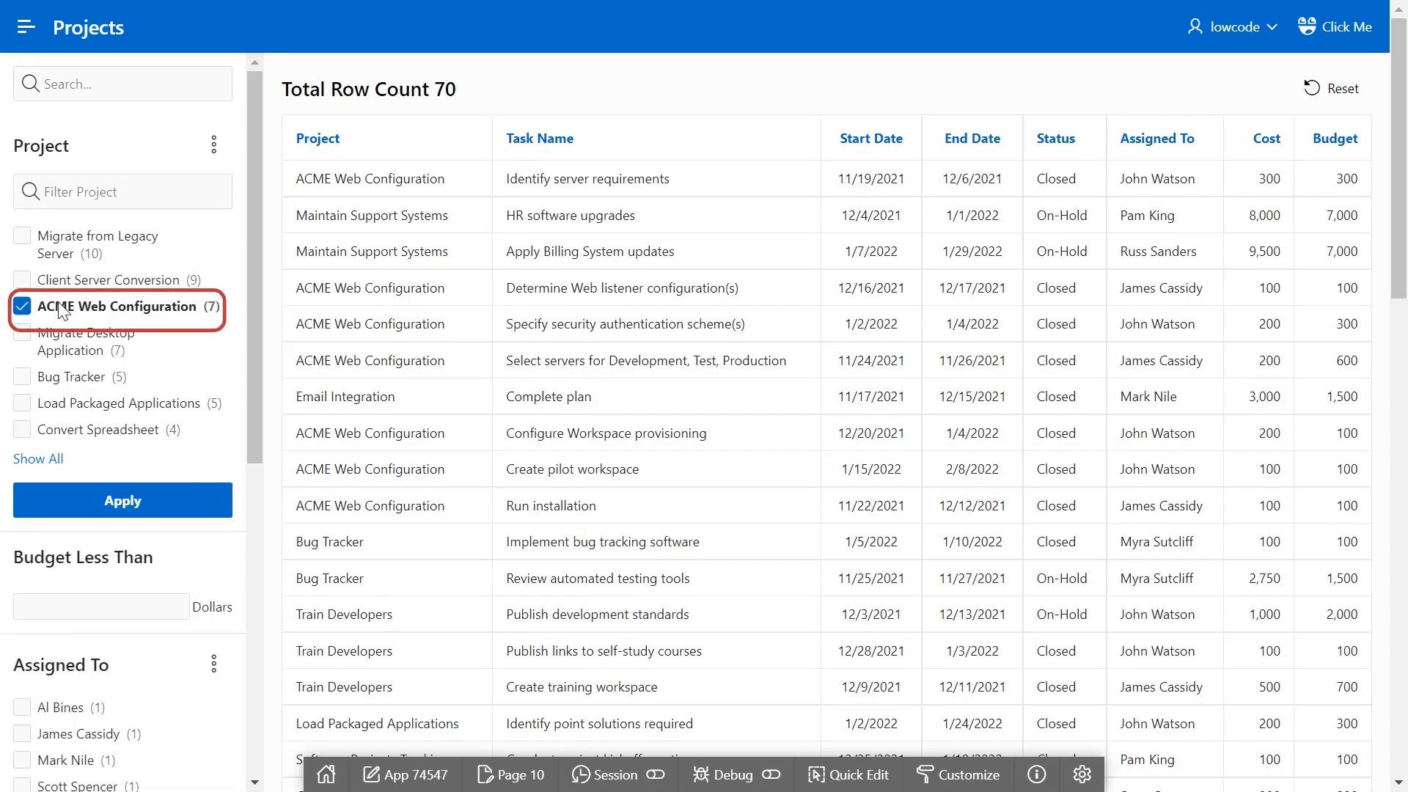
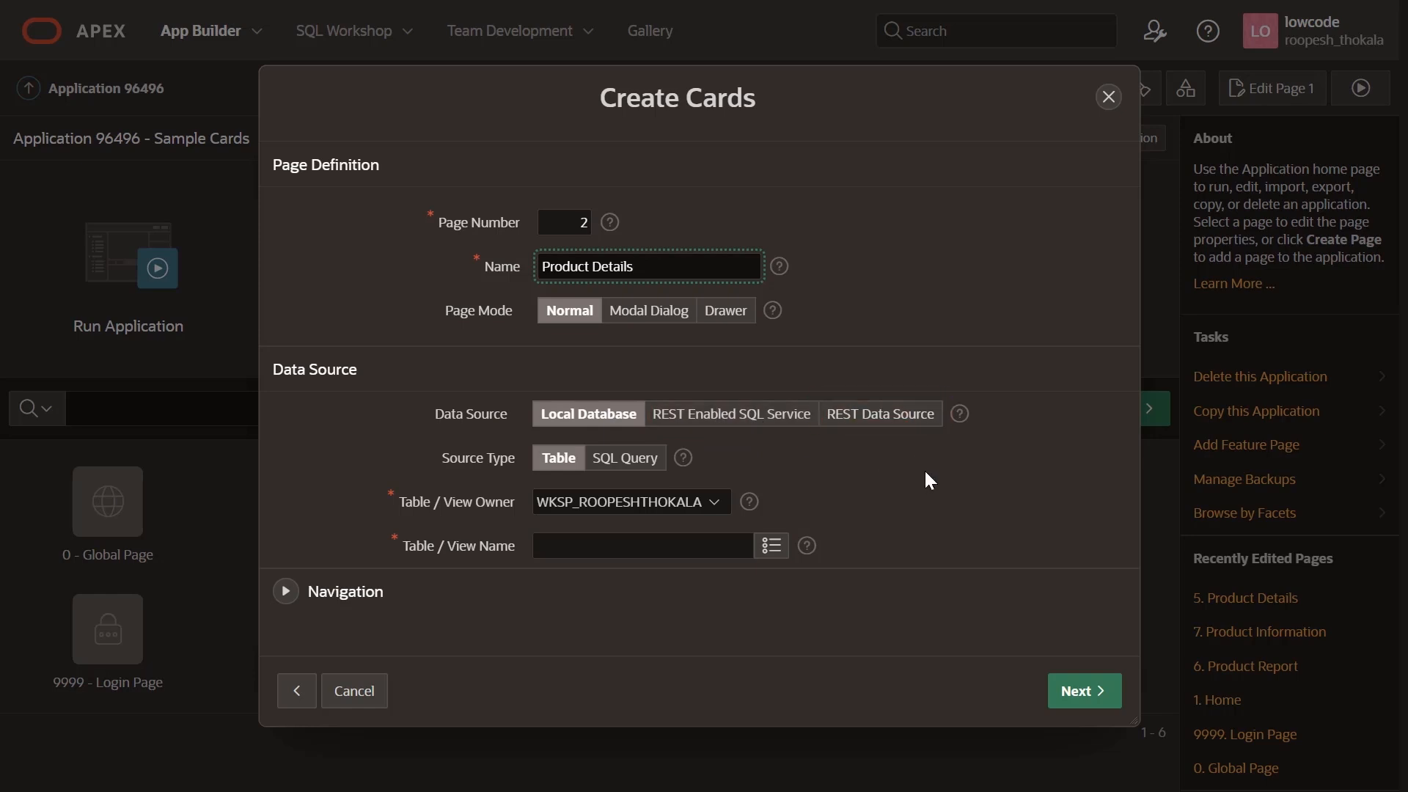
- Search the tables for Product and choose DEMO_PRODUCT_INFO as the source of the new Cards page
left_click(772, 547)
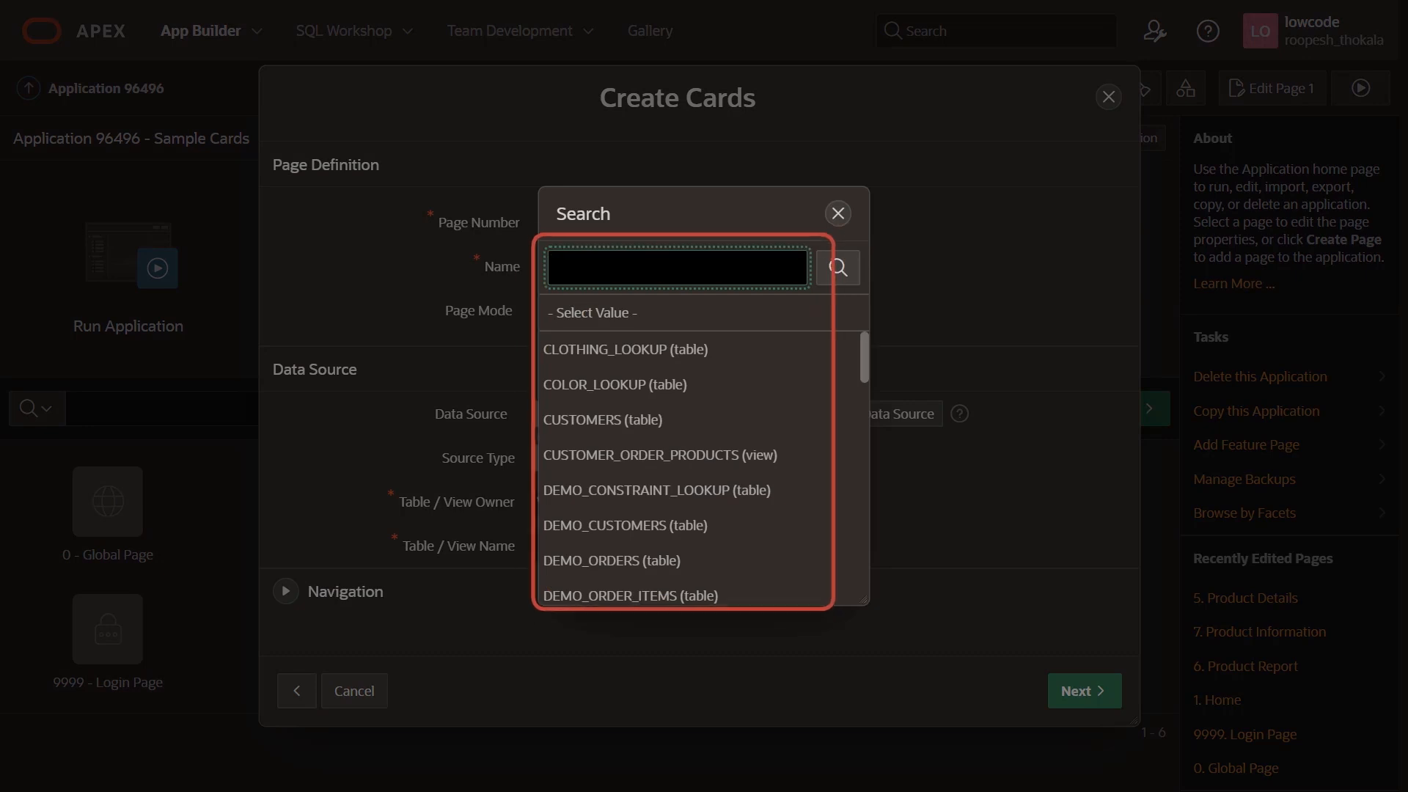
type("Product")
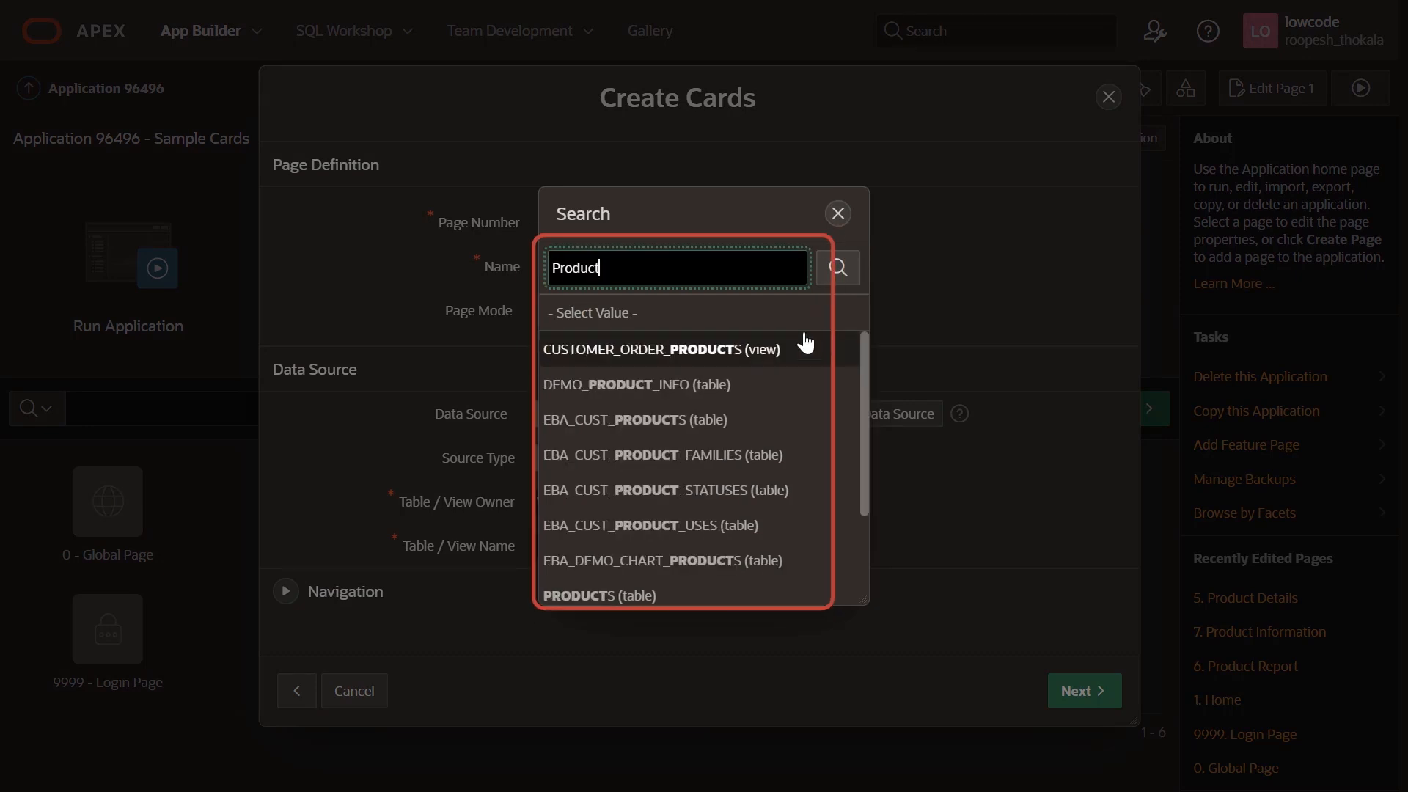
left_click(760, 383)
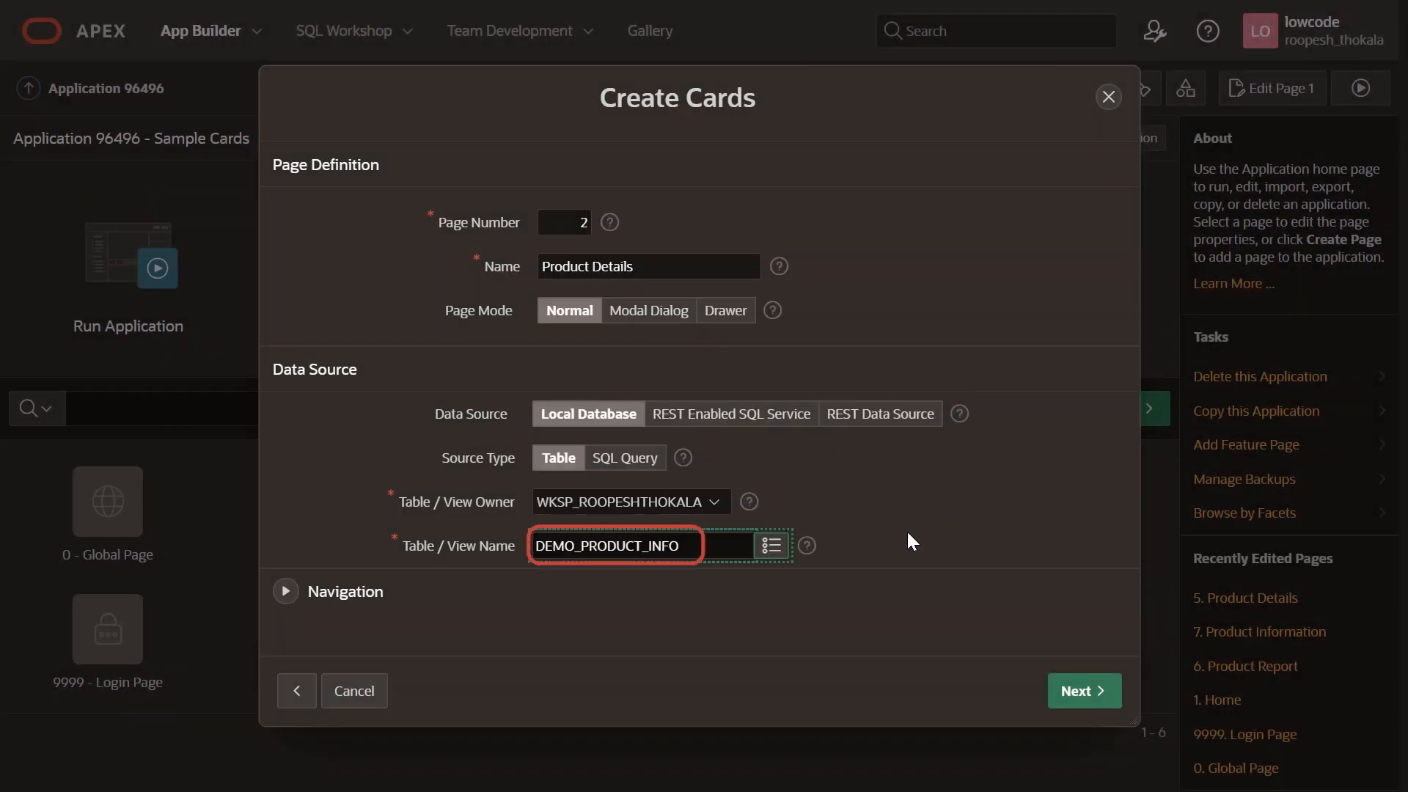
- Review the navigation settings, continue, and create the Cards page with the Grid layout
left_click(286, 590)
scroll(551, 569, "down", 3)
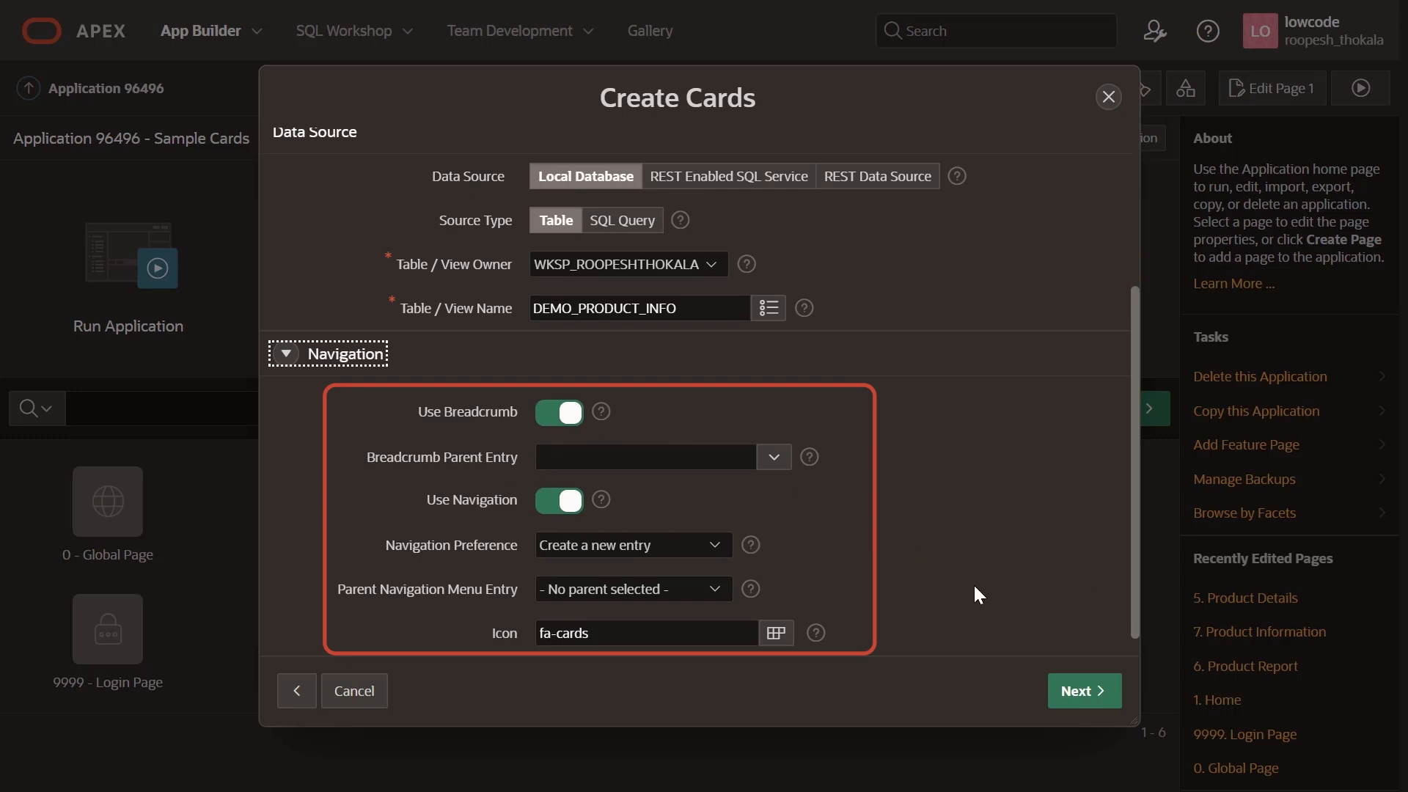
left_click(1083, 702)
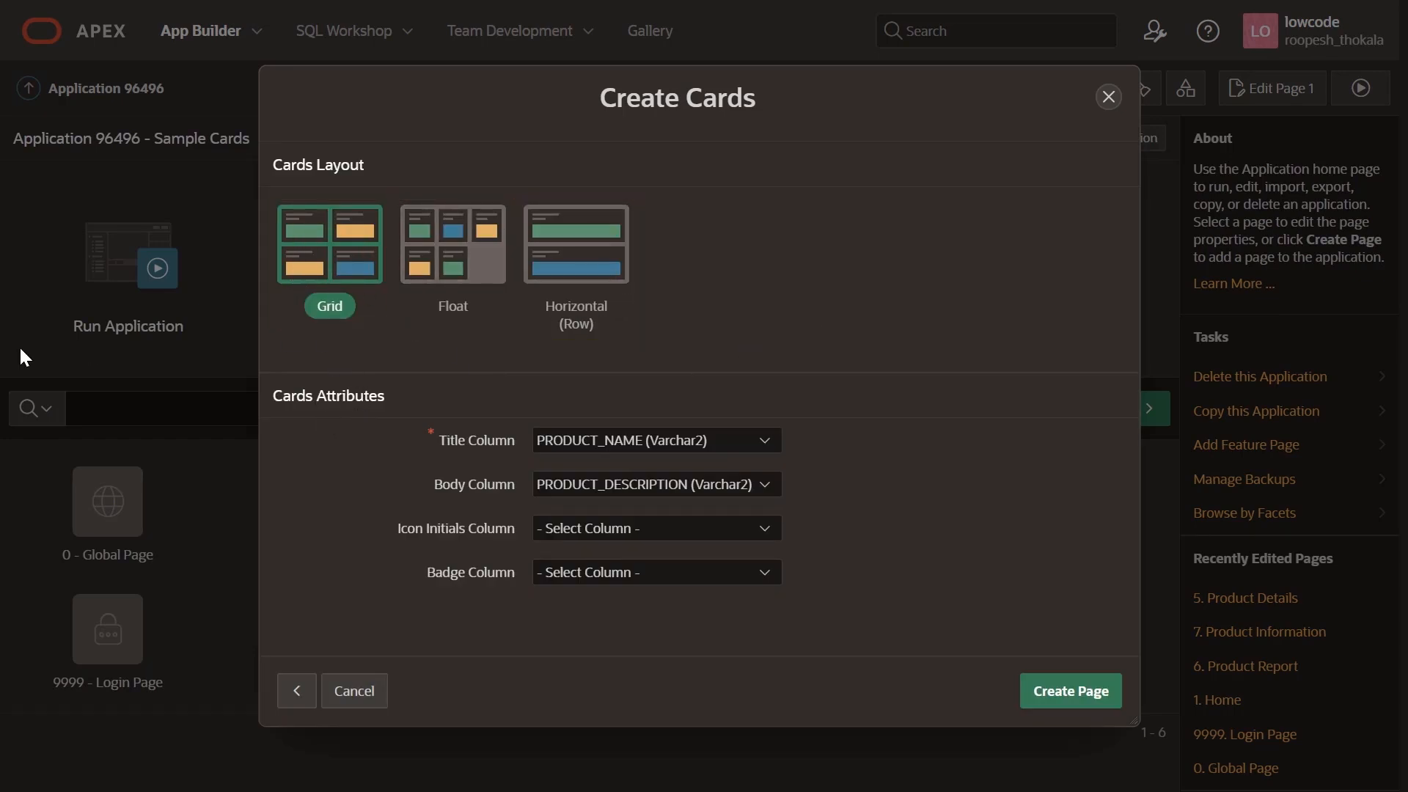
left_click(316, 263)
left_click(1062, 701)
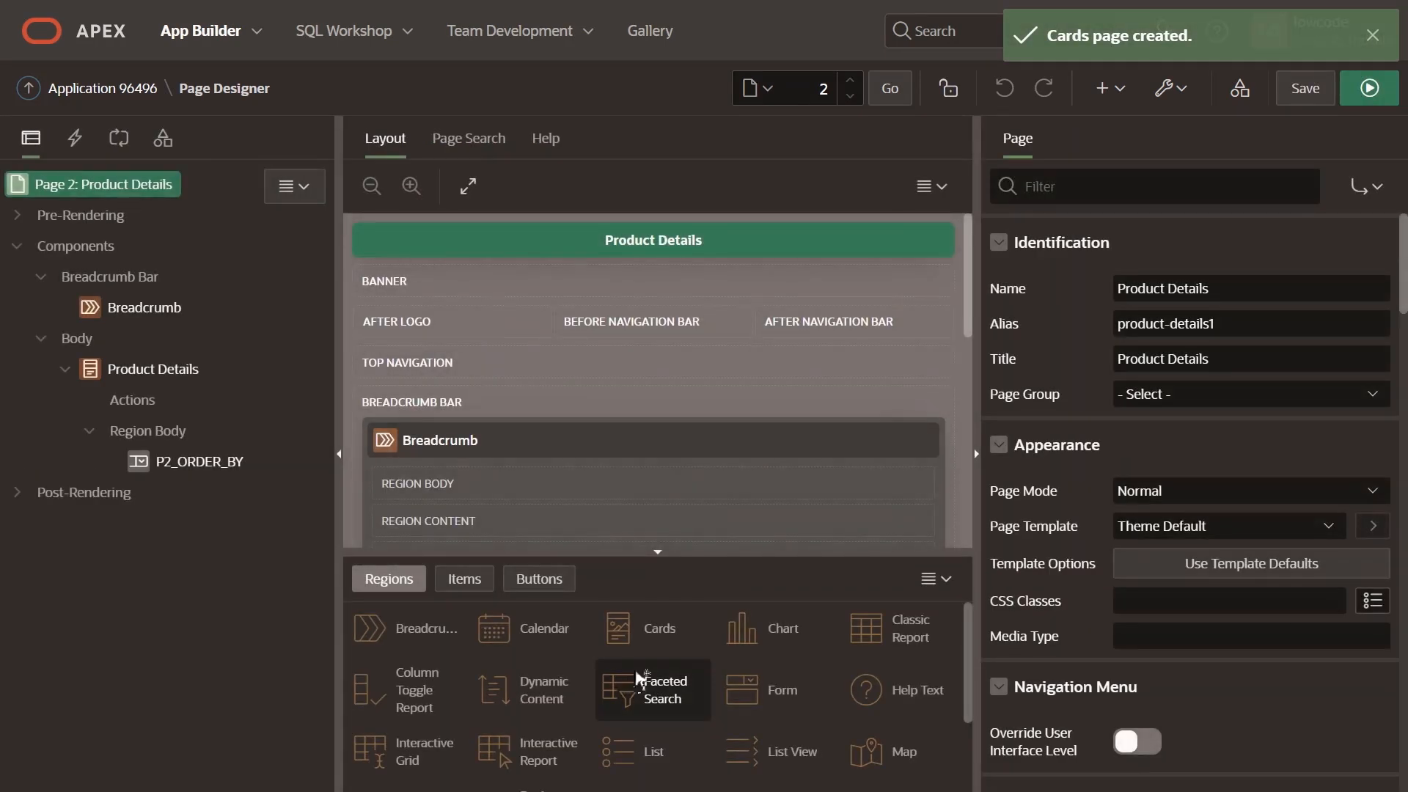
- Run the Product Details page and examine the title and description shown on its product cards
left_click(1371, 90)
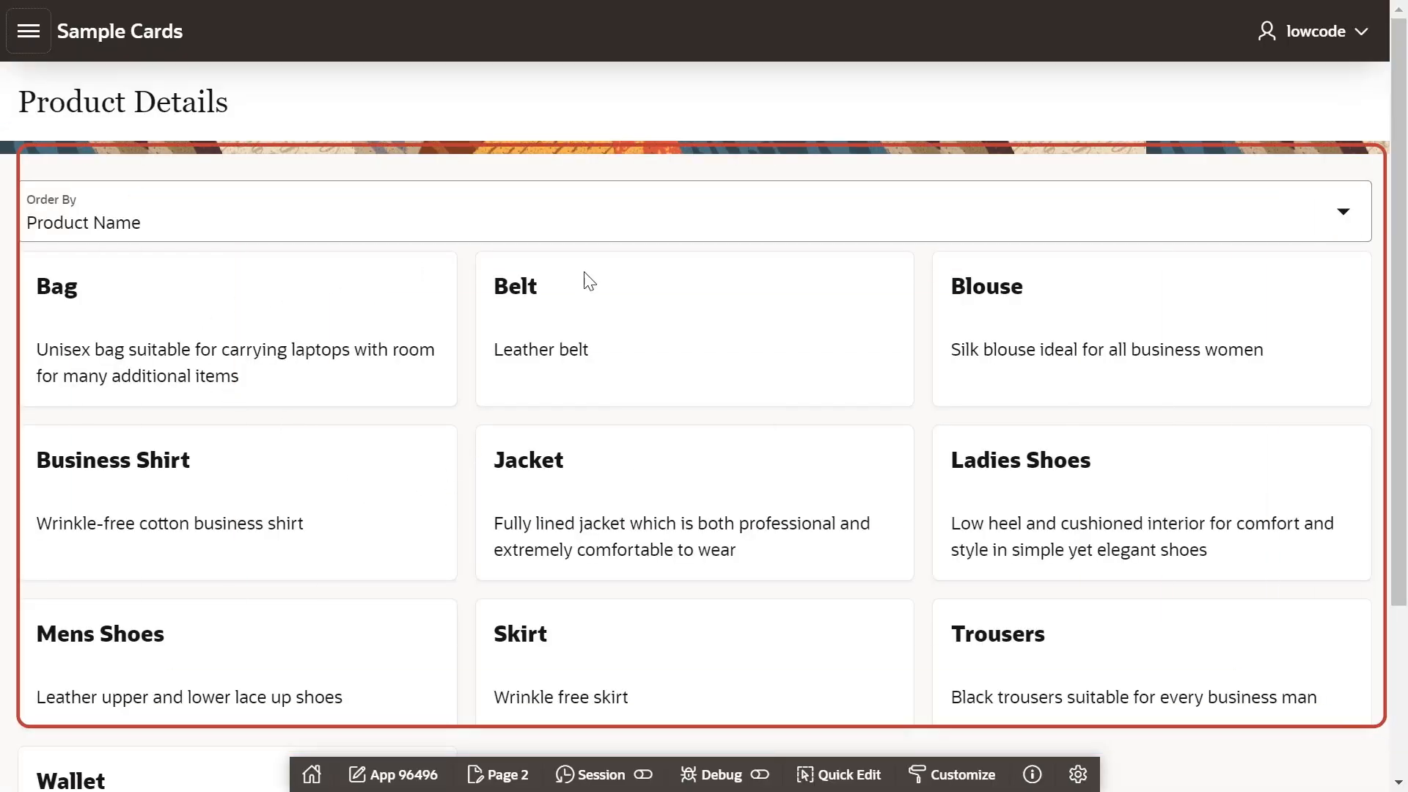
scroll(305, 600, "down", 3)
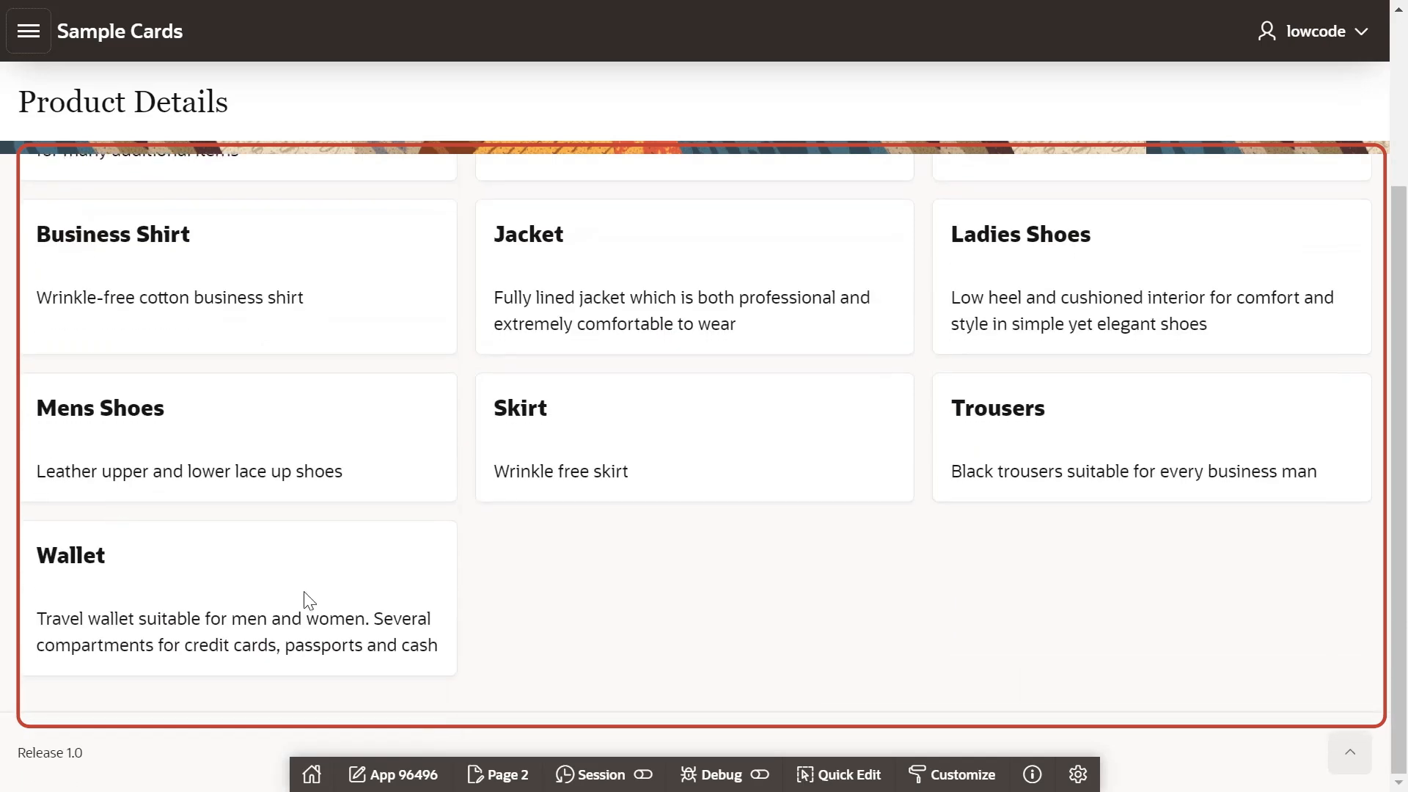
scroll(355, 597, "up", 3)
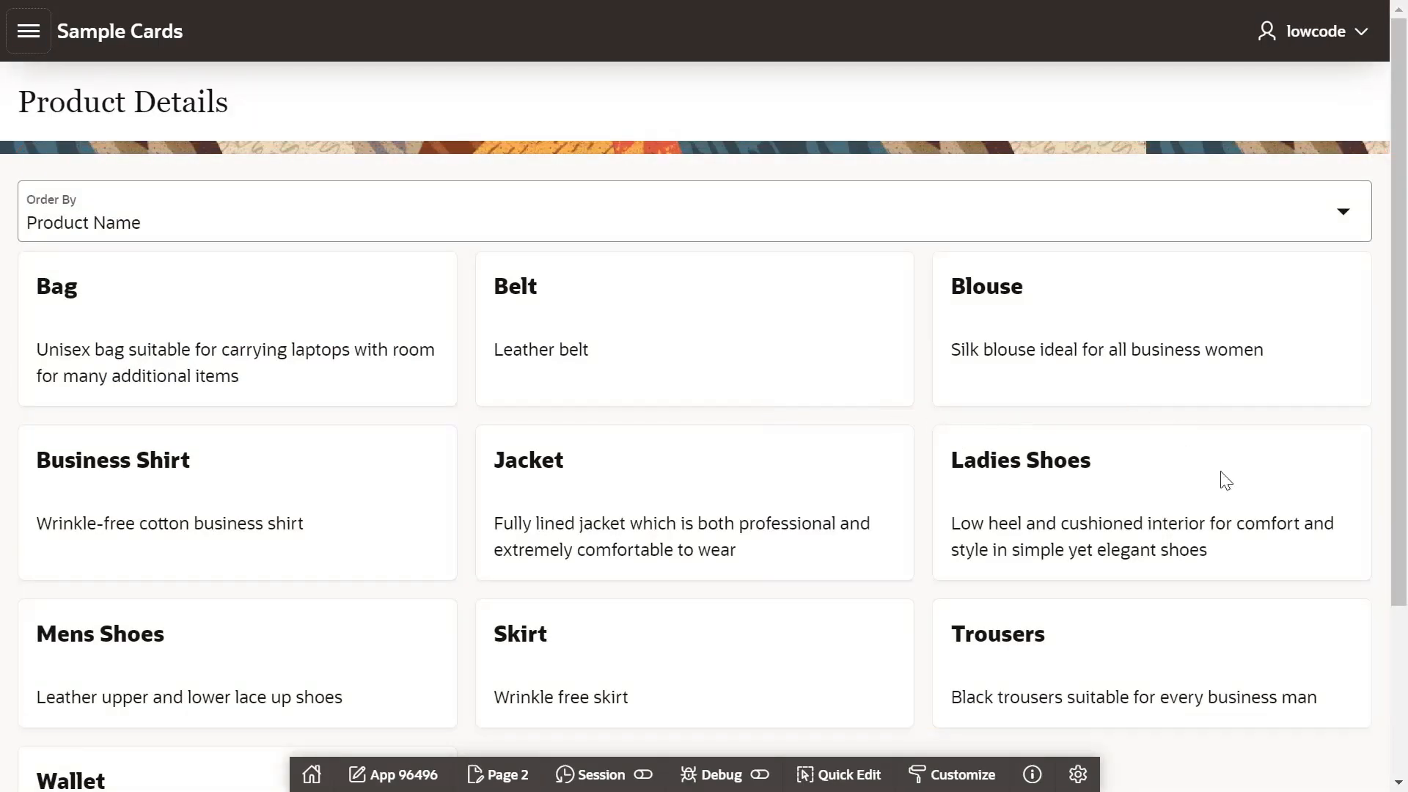
scroll(659, 579, "down", 3)
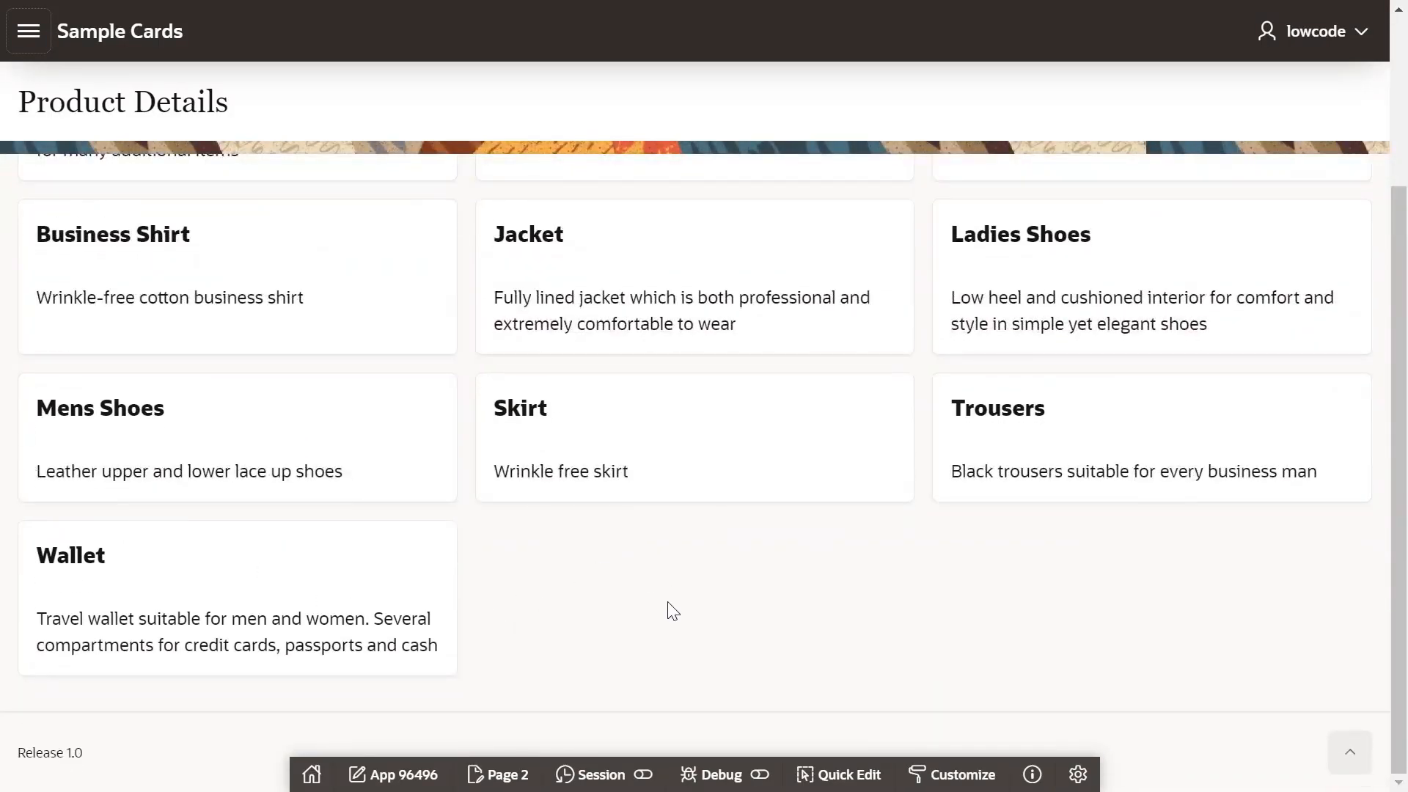
scroll(666, 609, "up", 3)
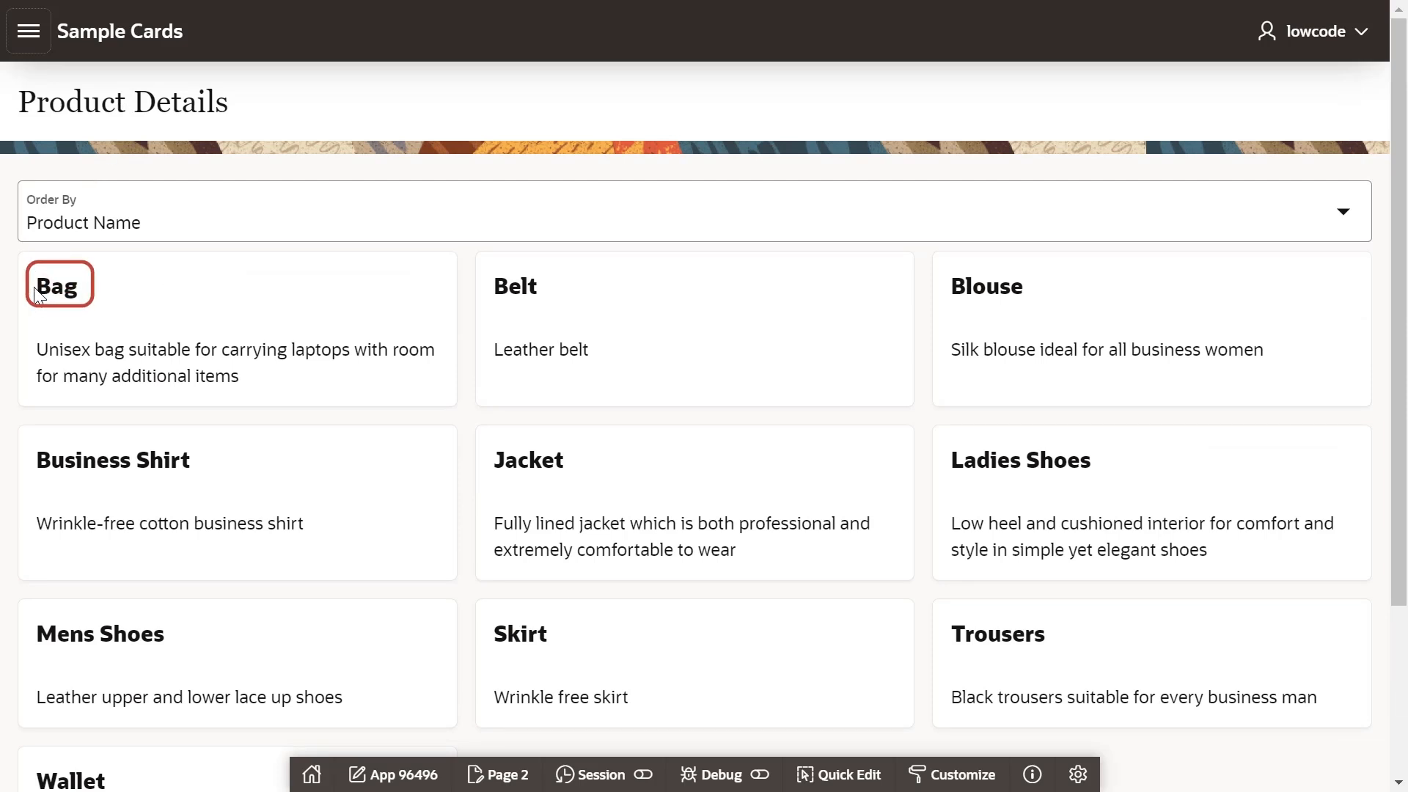
left_click_drag(35, 288, 85, 301)
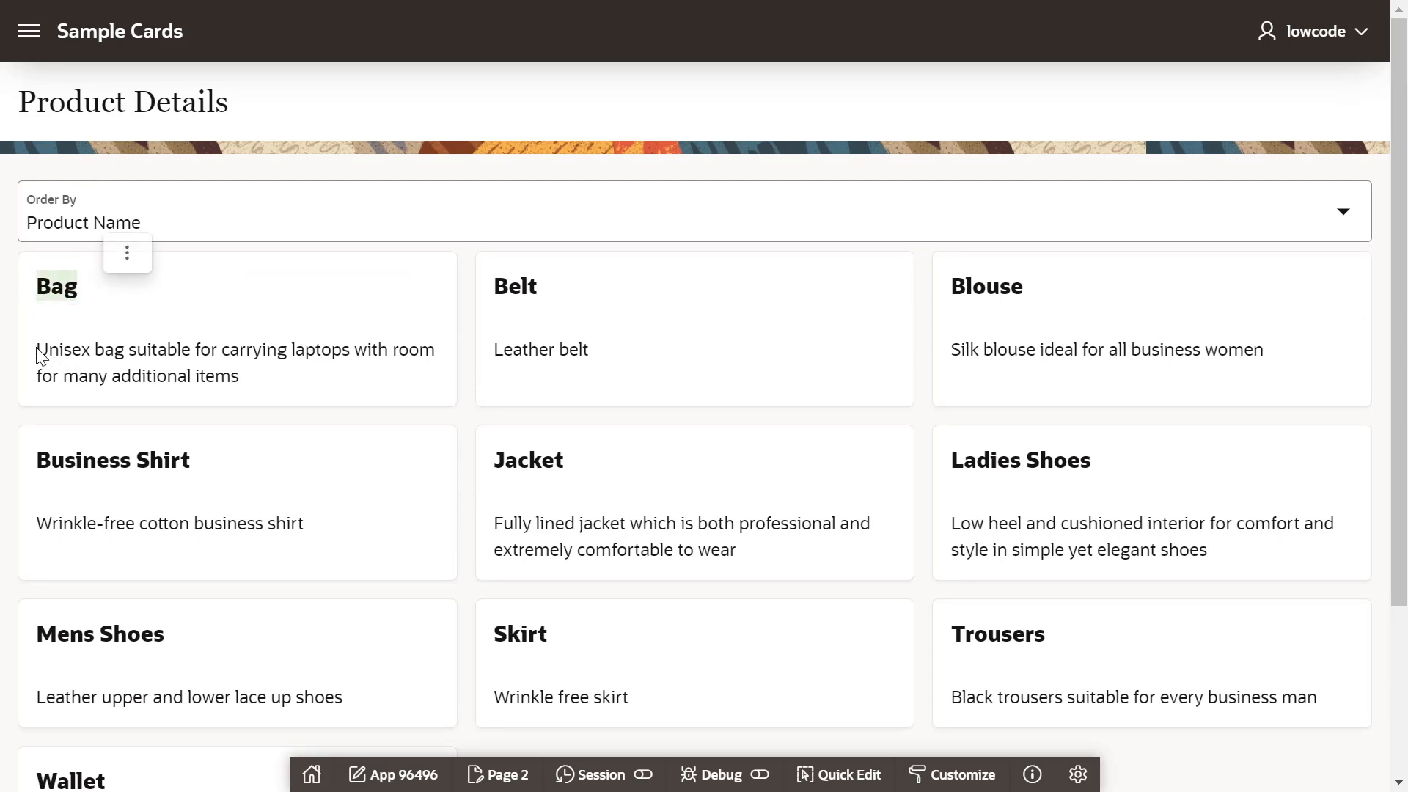
left_click_drag(39, 355, 191, 371)
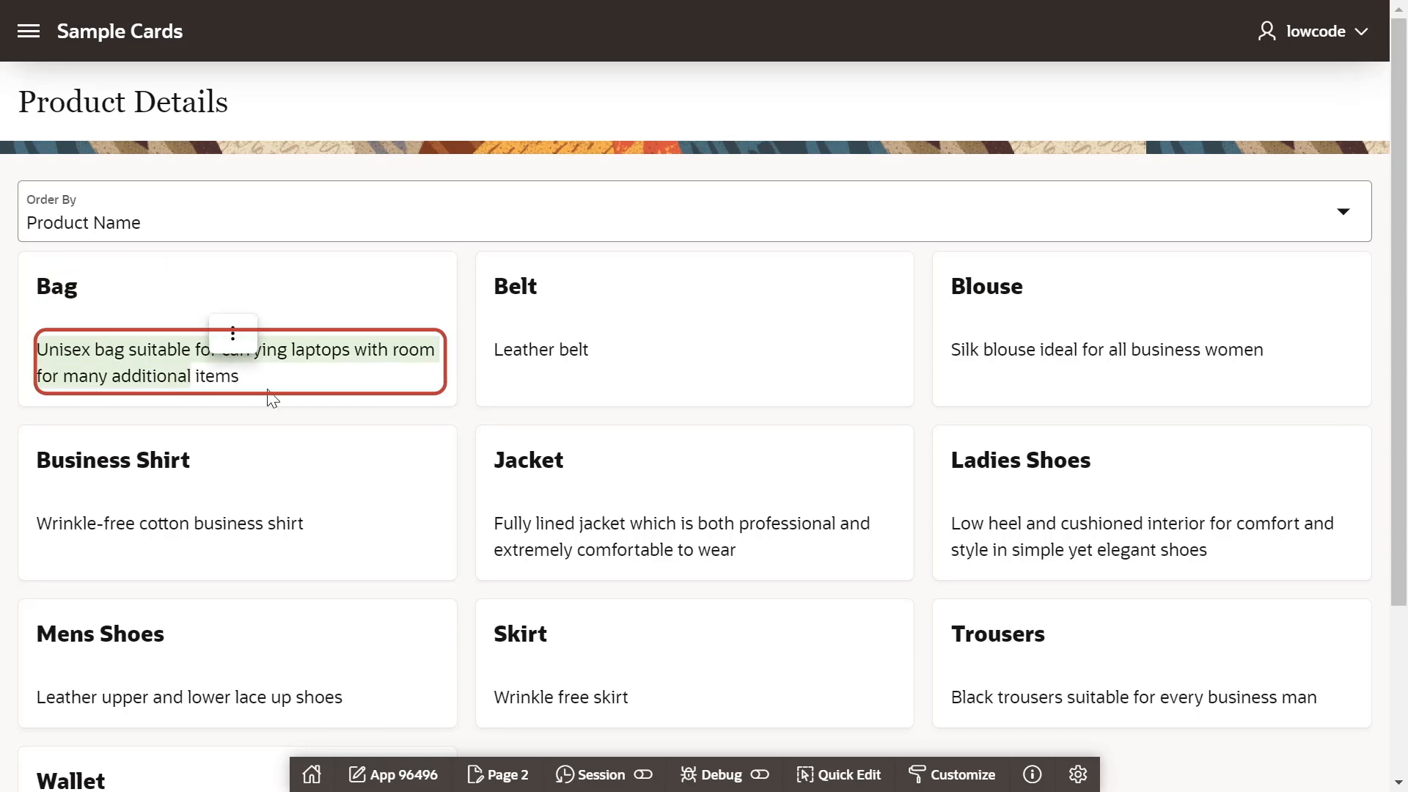
left_click(297, 387)
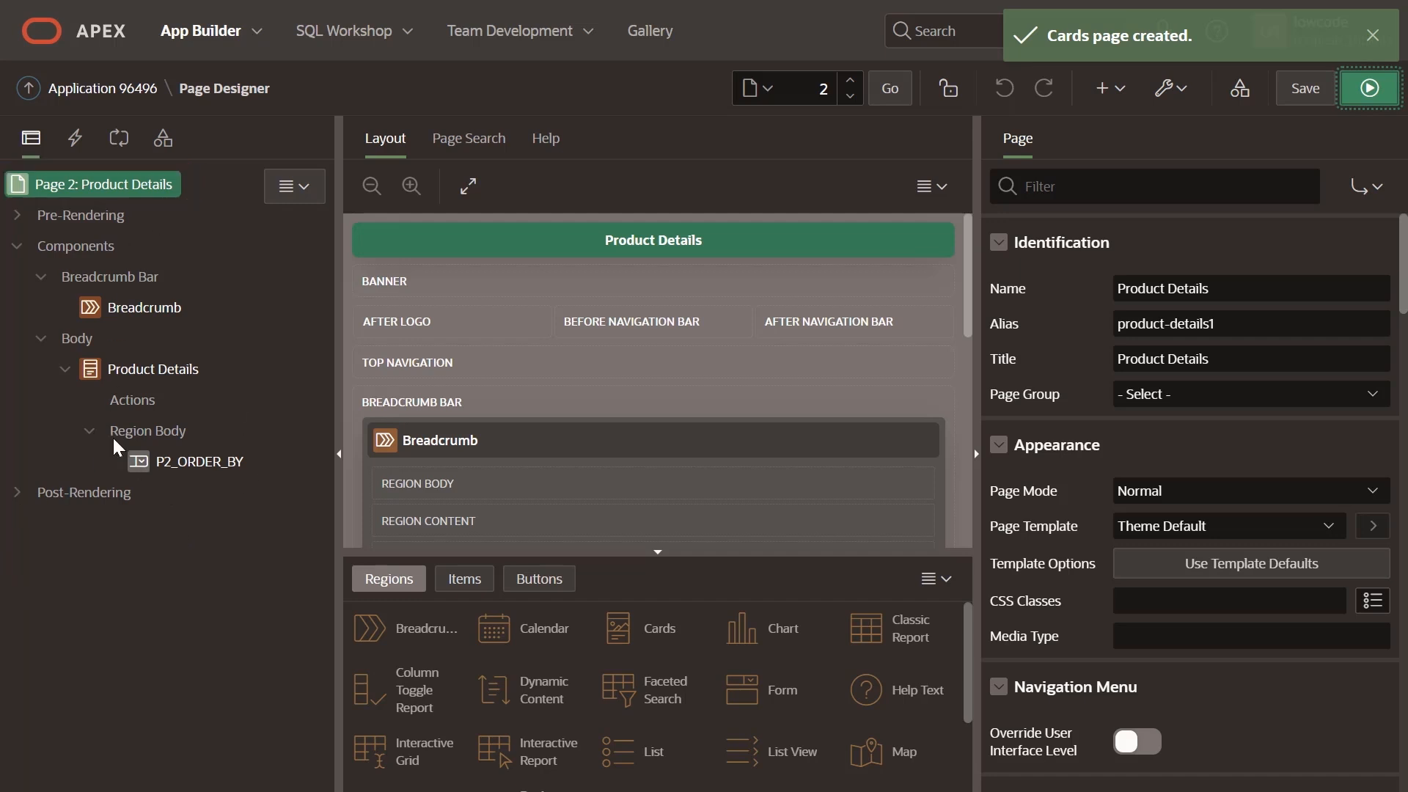
- In the Product Details cards region's attributes, set Primary Key Column 1 to PRODUCT_ID
left_click(173, 375)
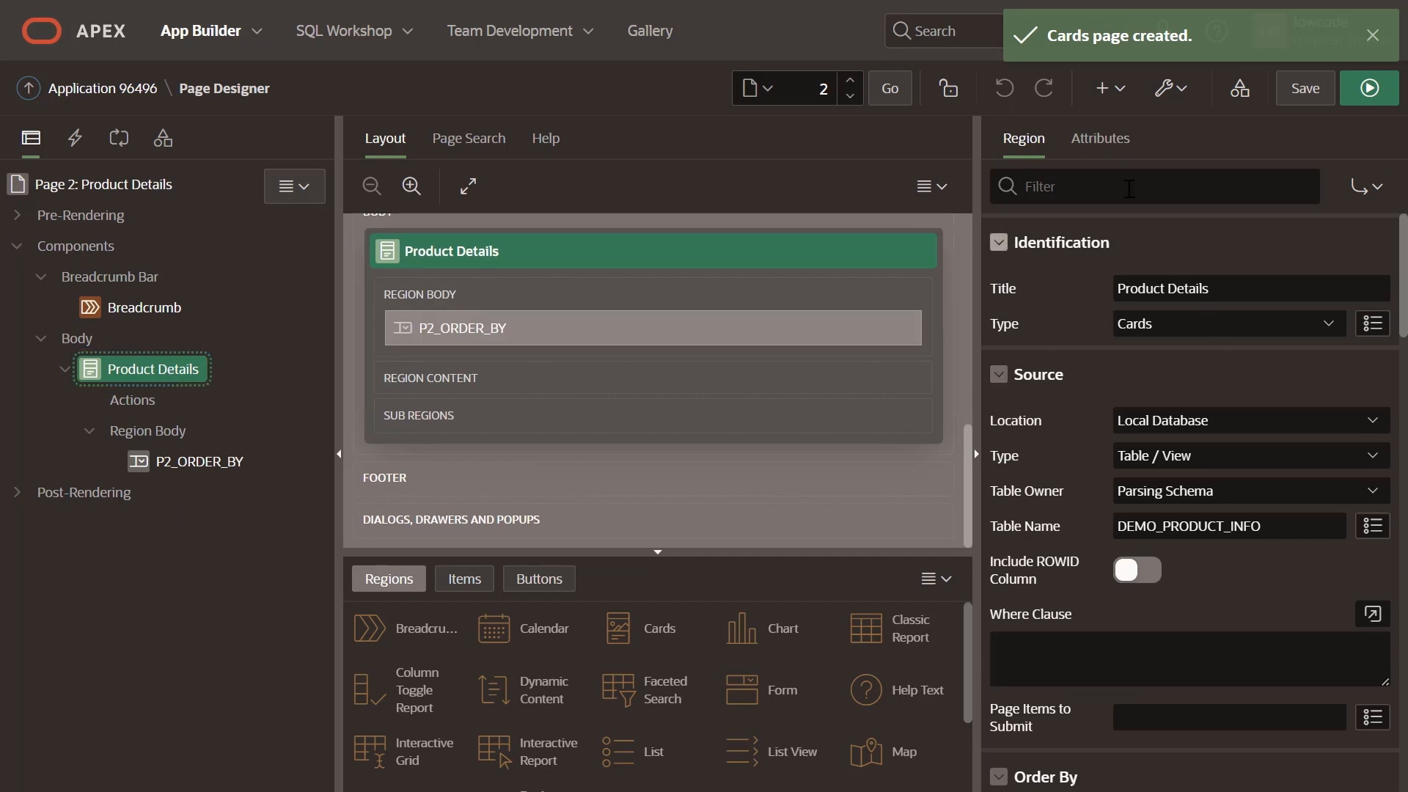
left_click(1105, 139)
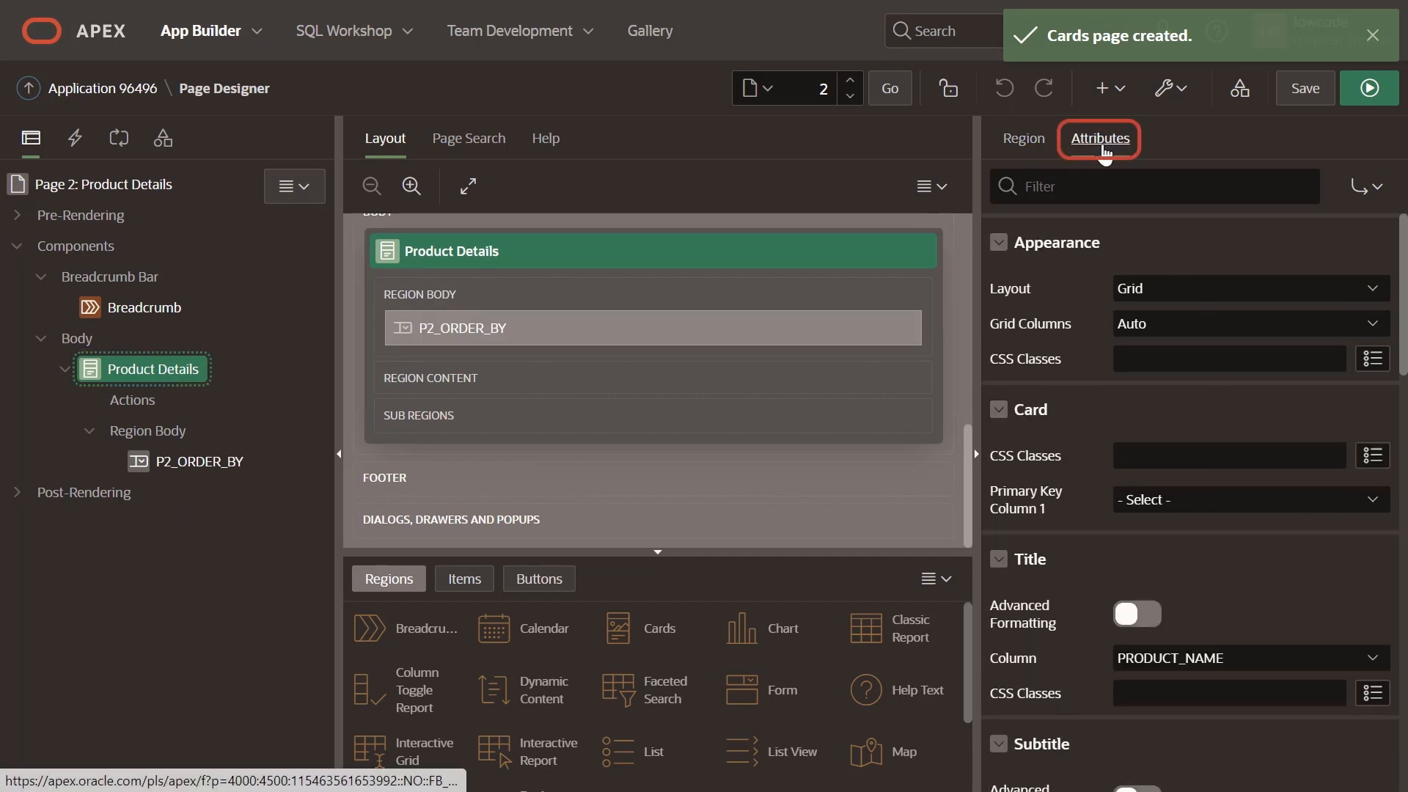
left_click(1370, 37)
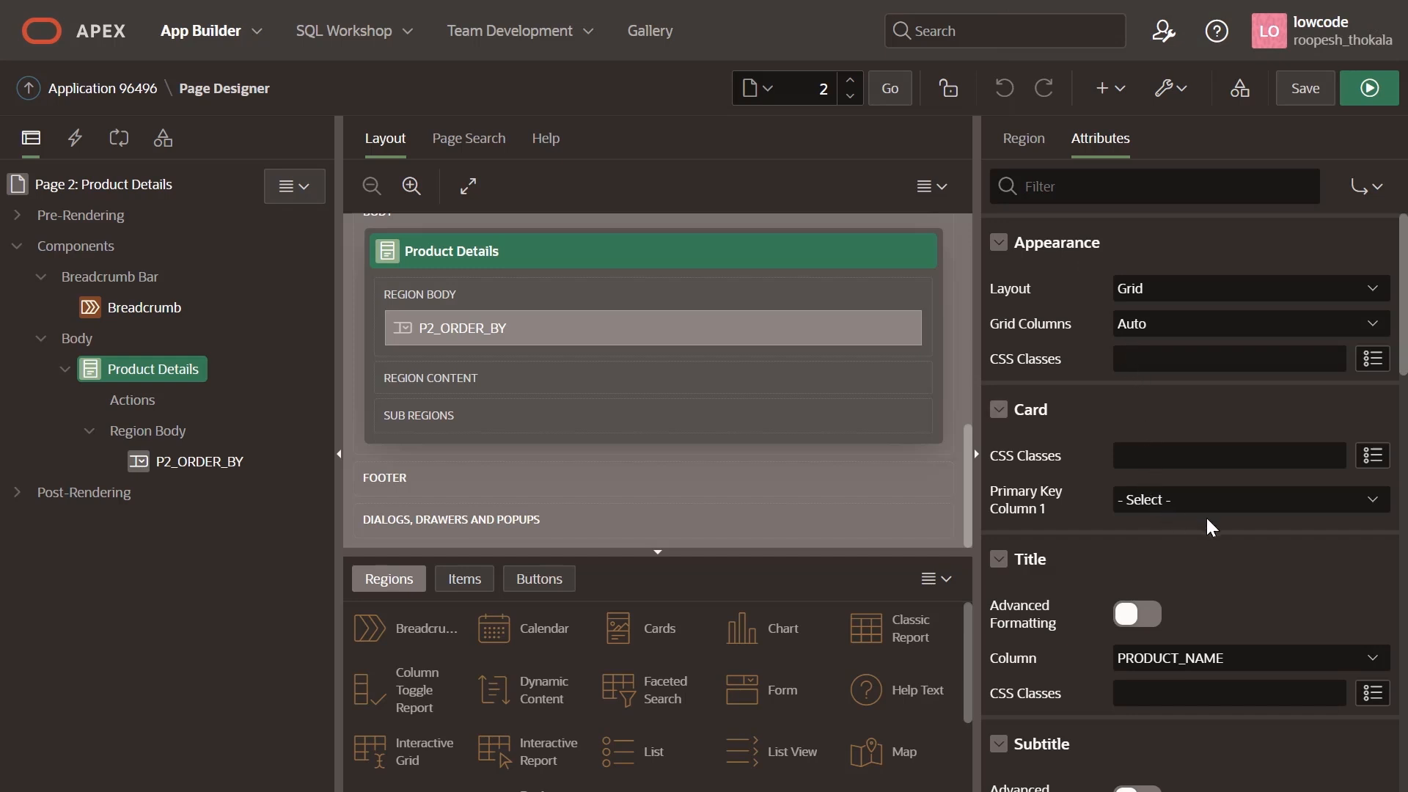
left_click(1182, 292)
left_click(1182, 289)
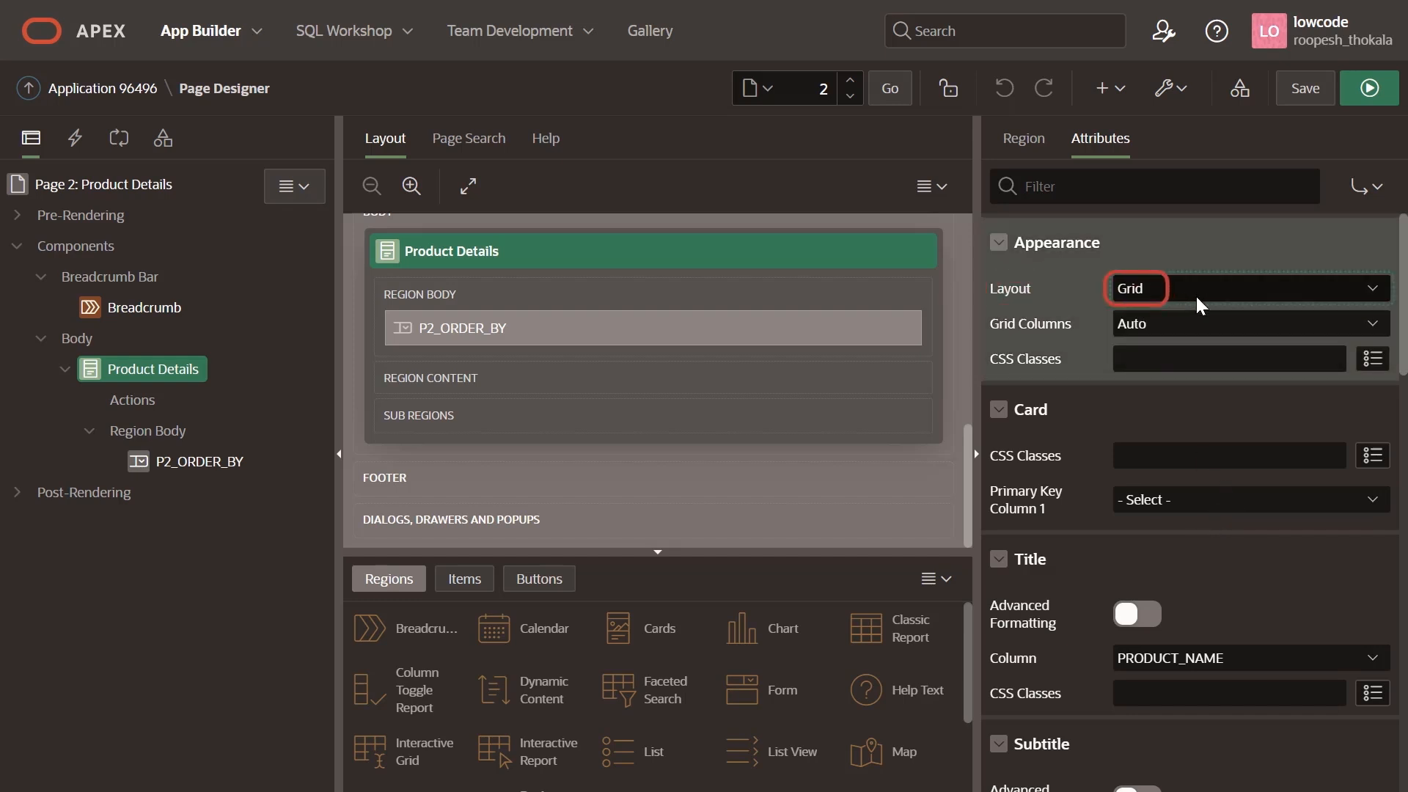
left_click(1162, 499)
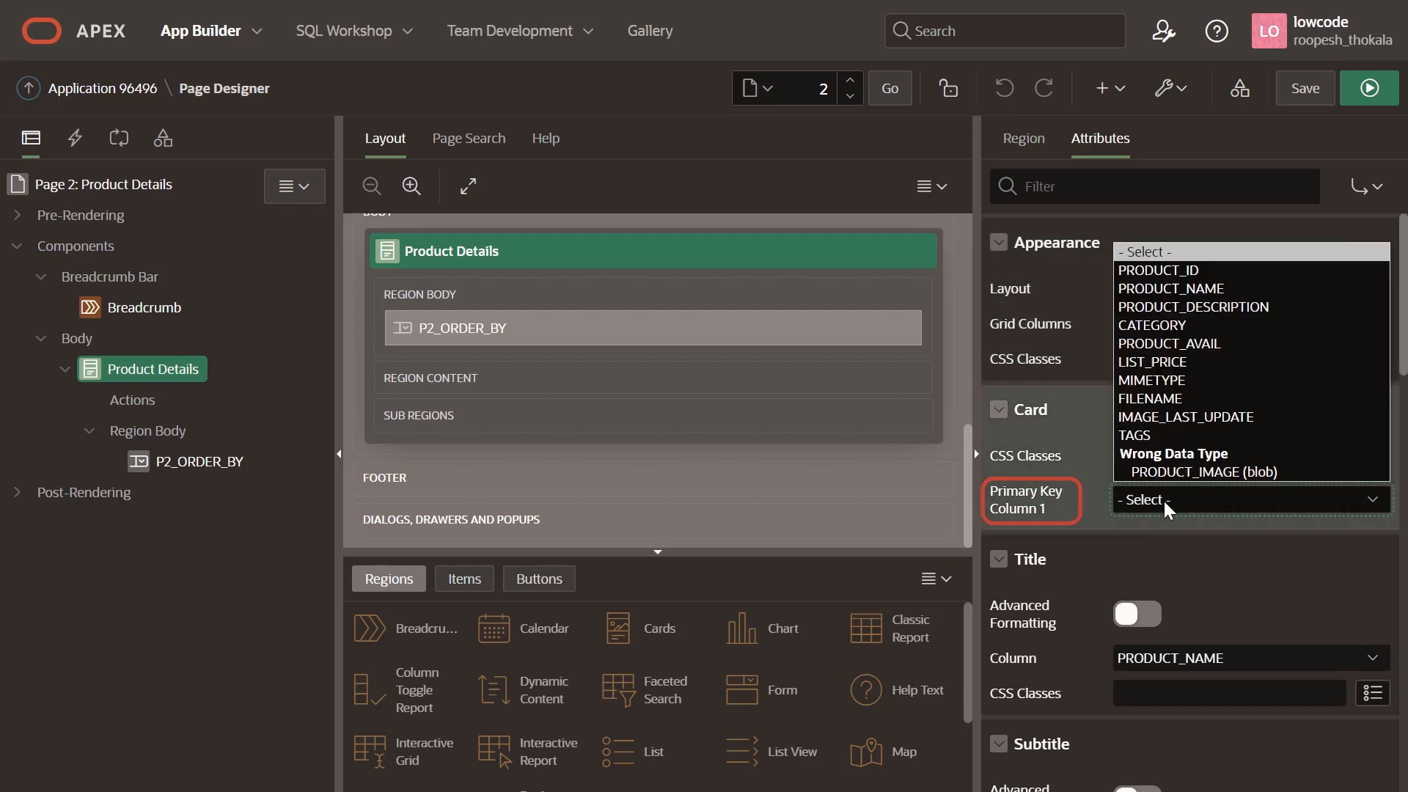
left_click(1176, 269)
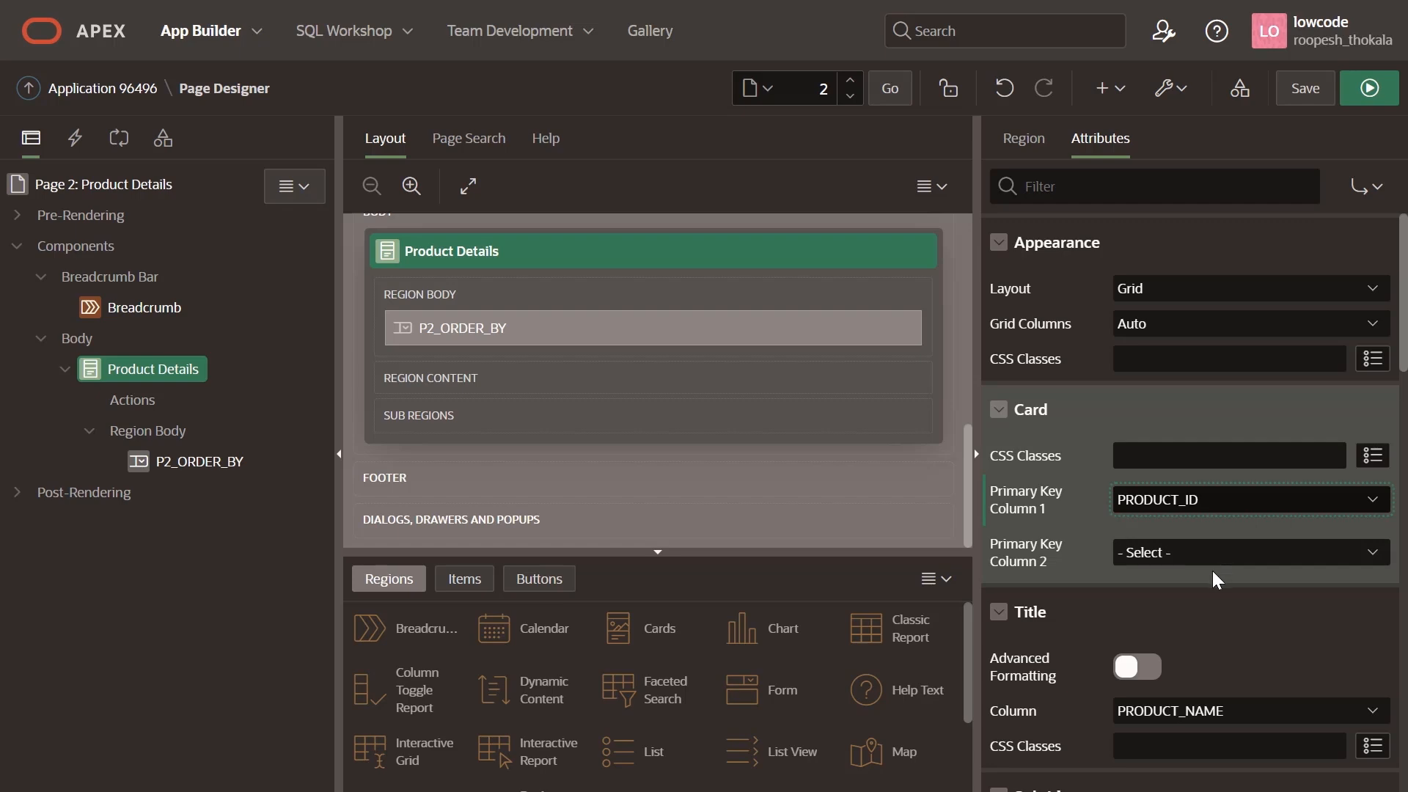
- Set the cards' media source to BLOB Column and choose PRODUCT_IMAGE as the BLOB column
scroll(1214, 561, "down", 10)
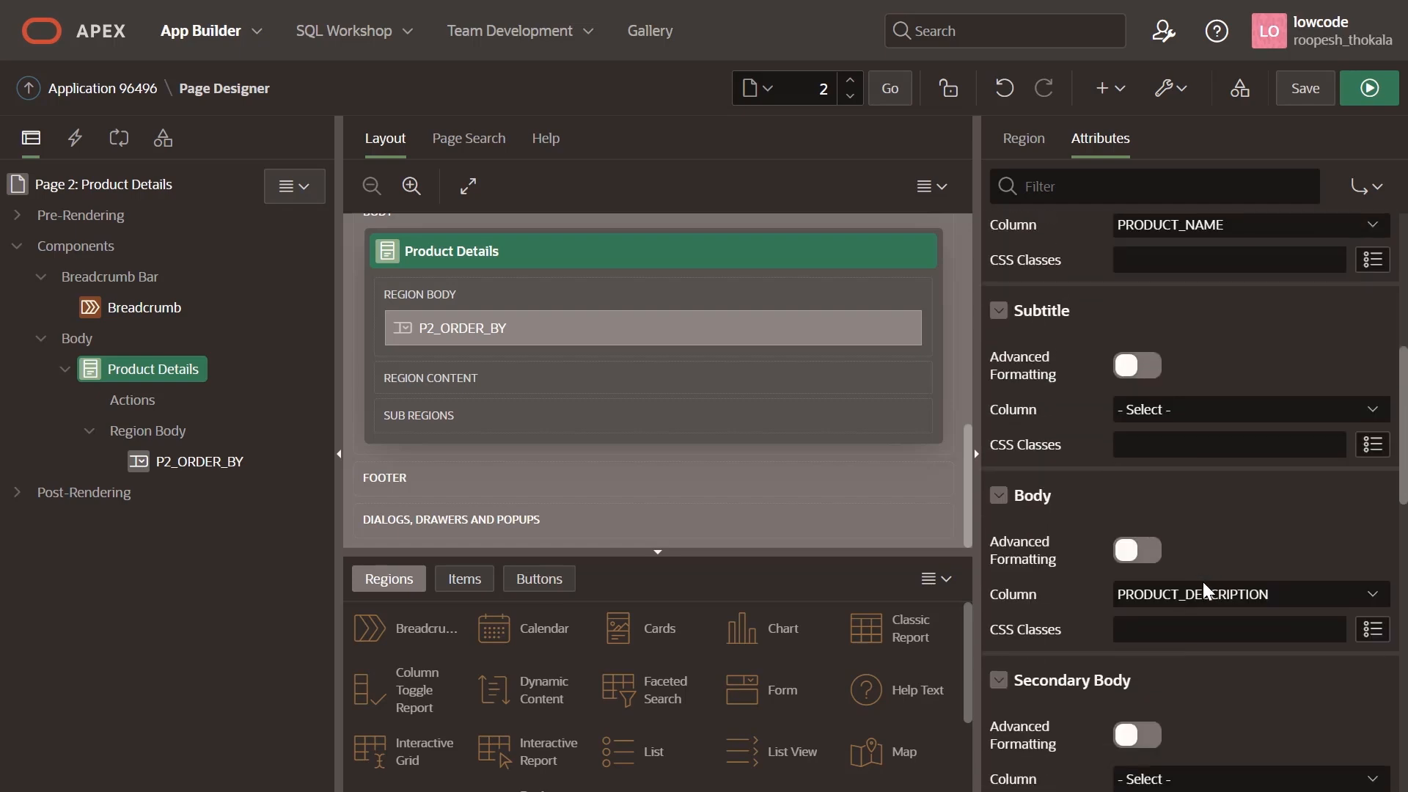
scroll(1203, 577, "down", 3)
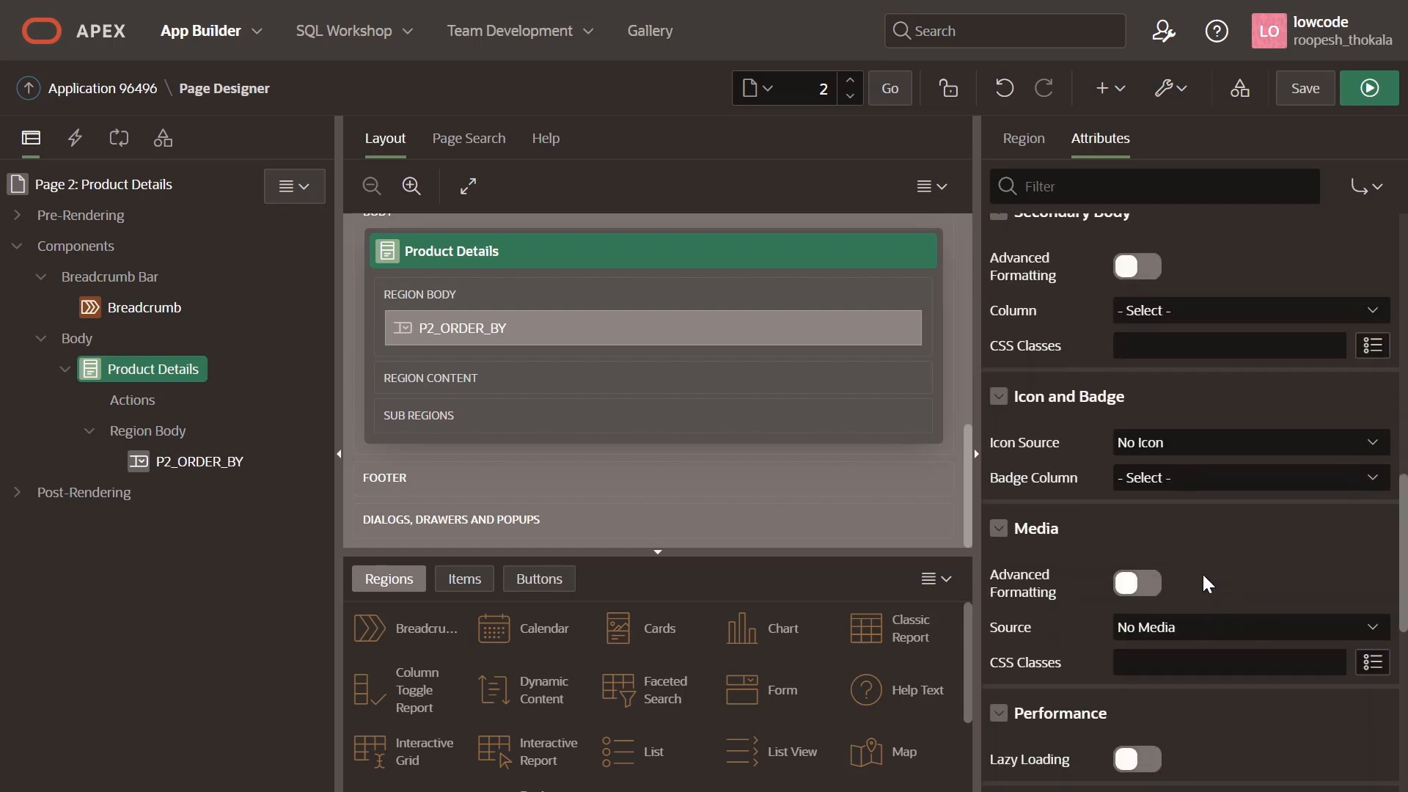
scroll(1203, 572, "down", 1)
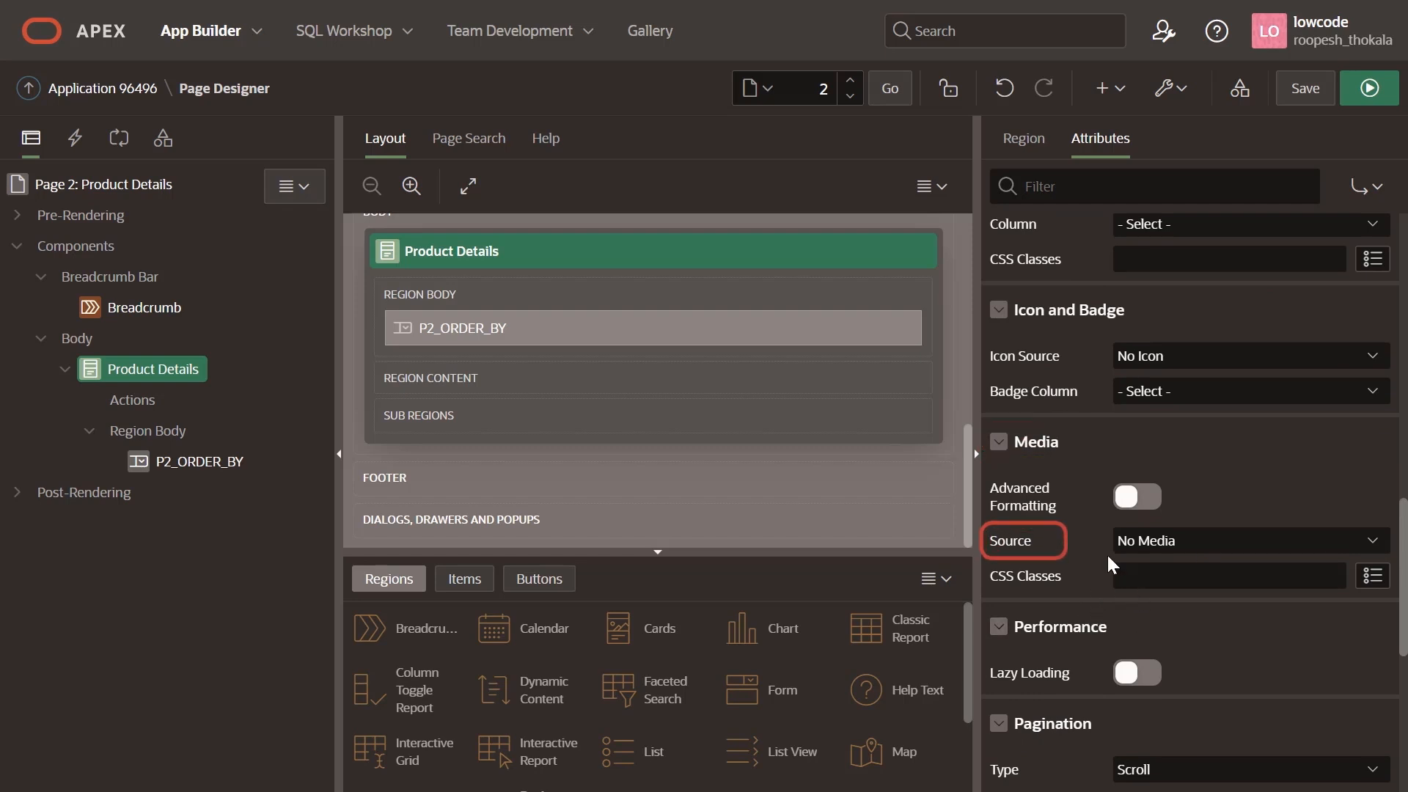
left_click(1181, 540)
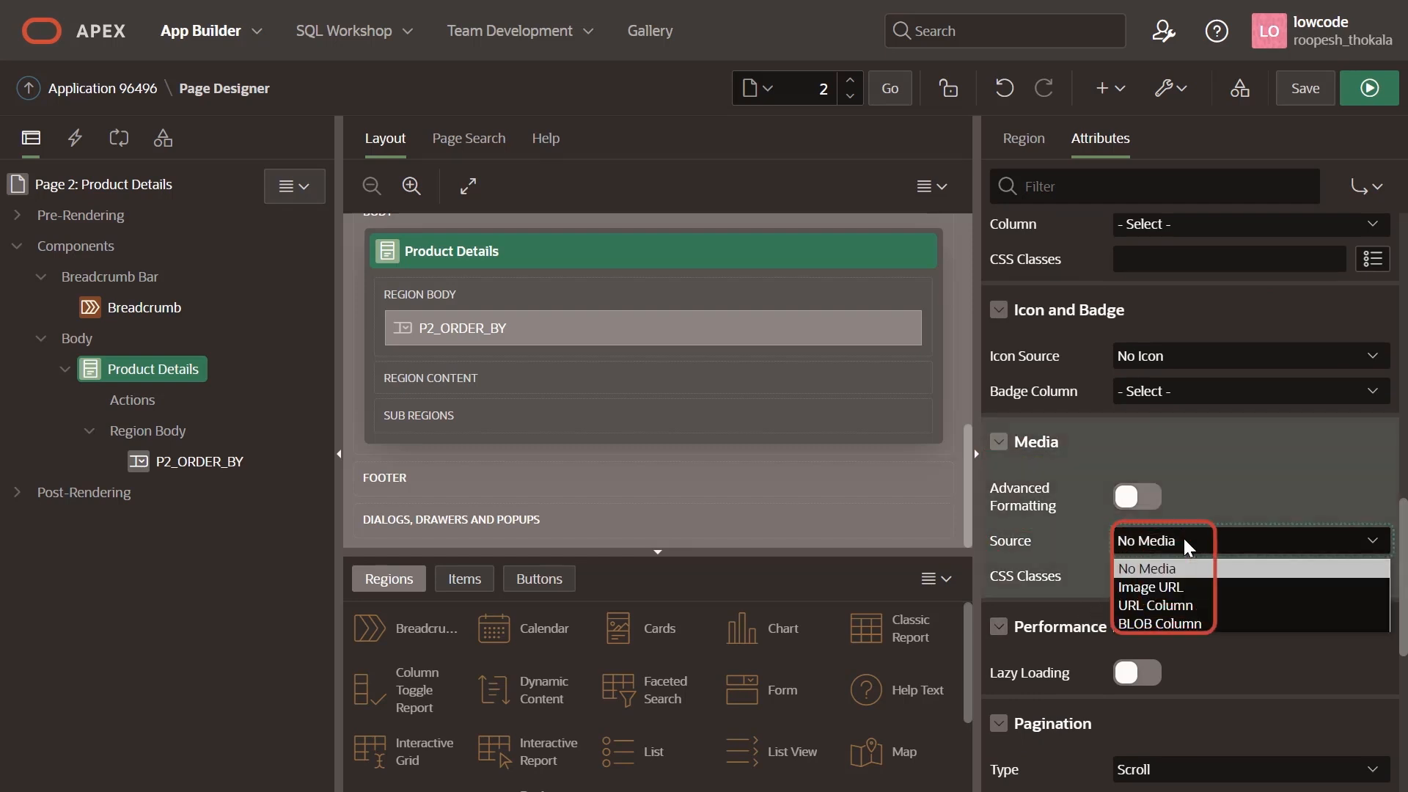
left_click(1187, 625)
scroll(1181, 616, "down", 1)
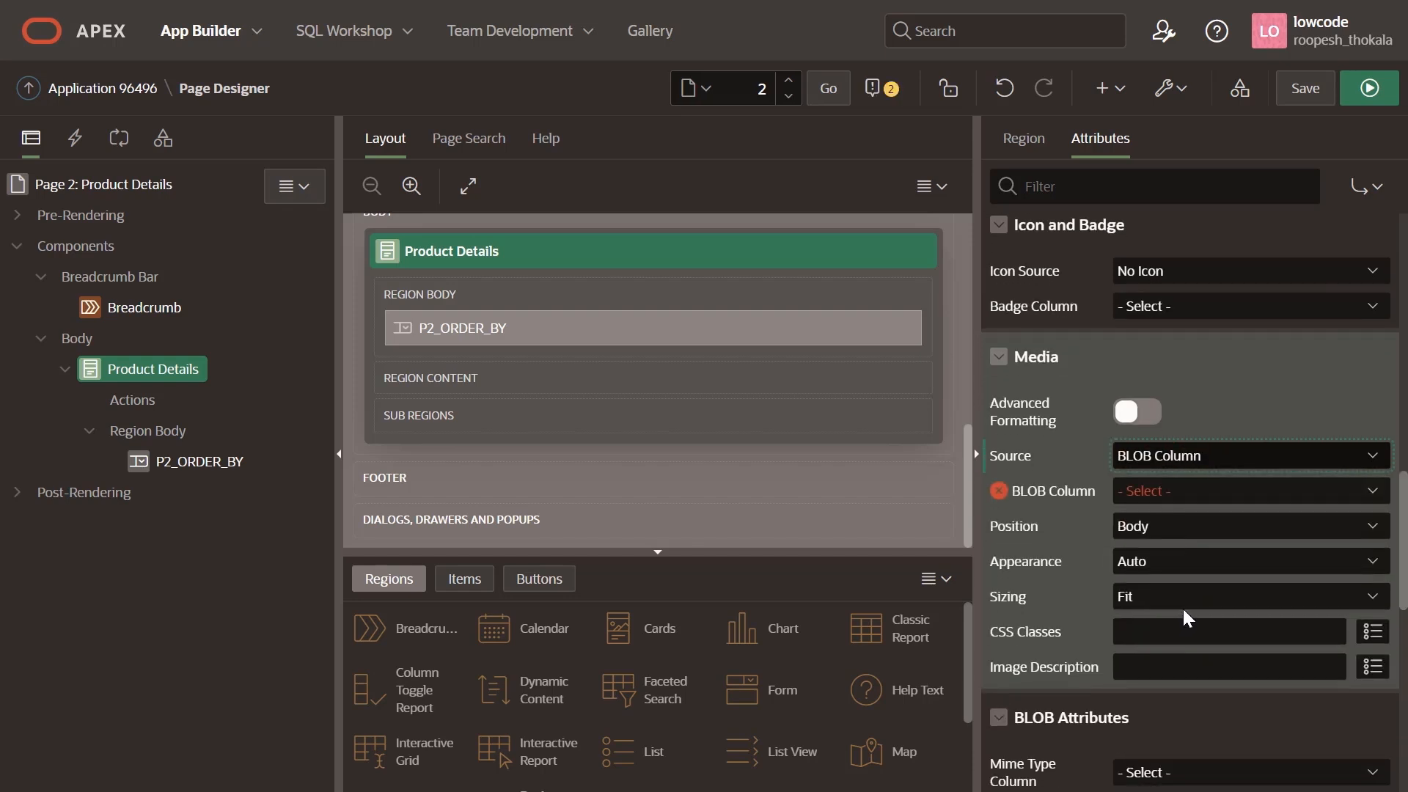
left_click(1182, 487)
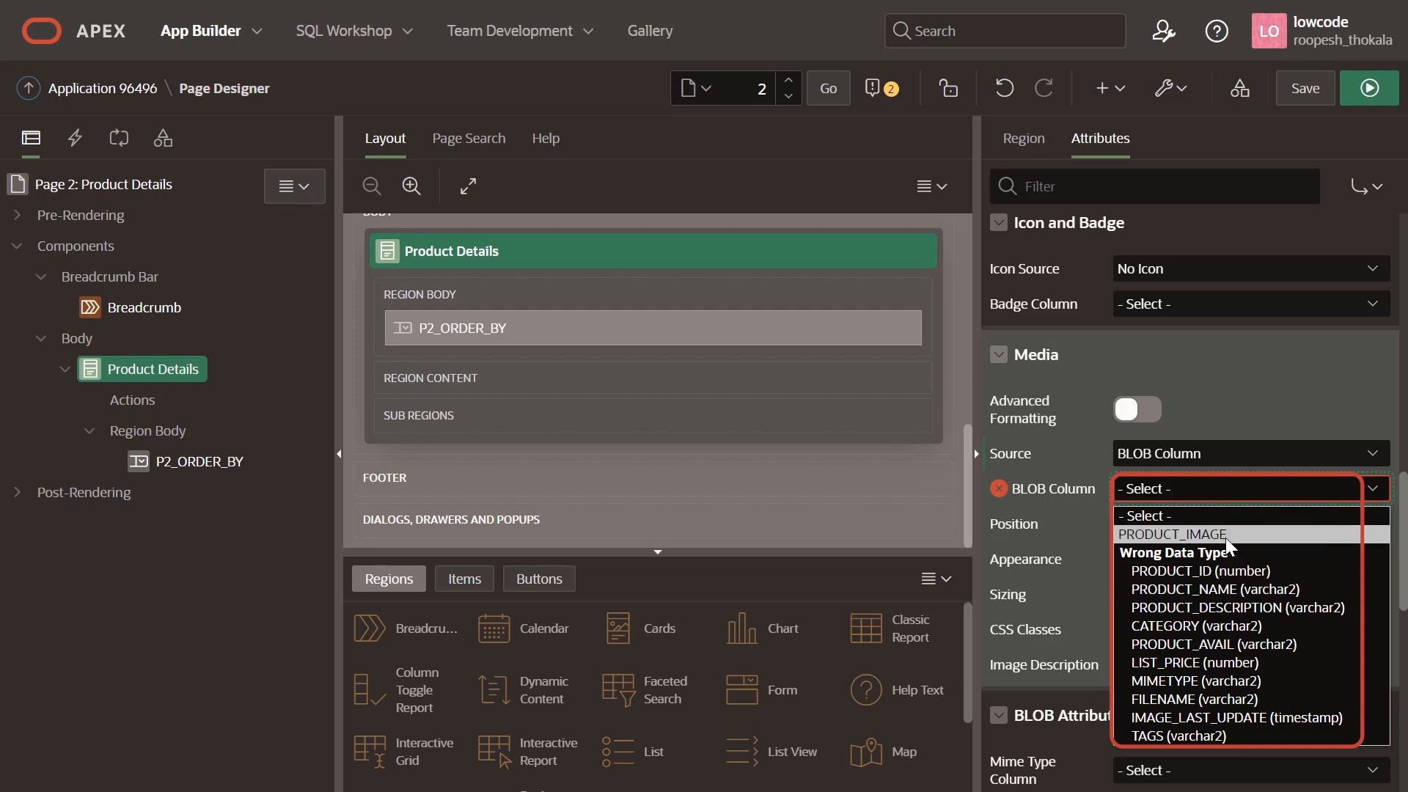
left_click(1200, 535)
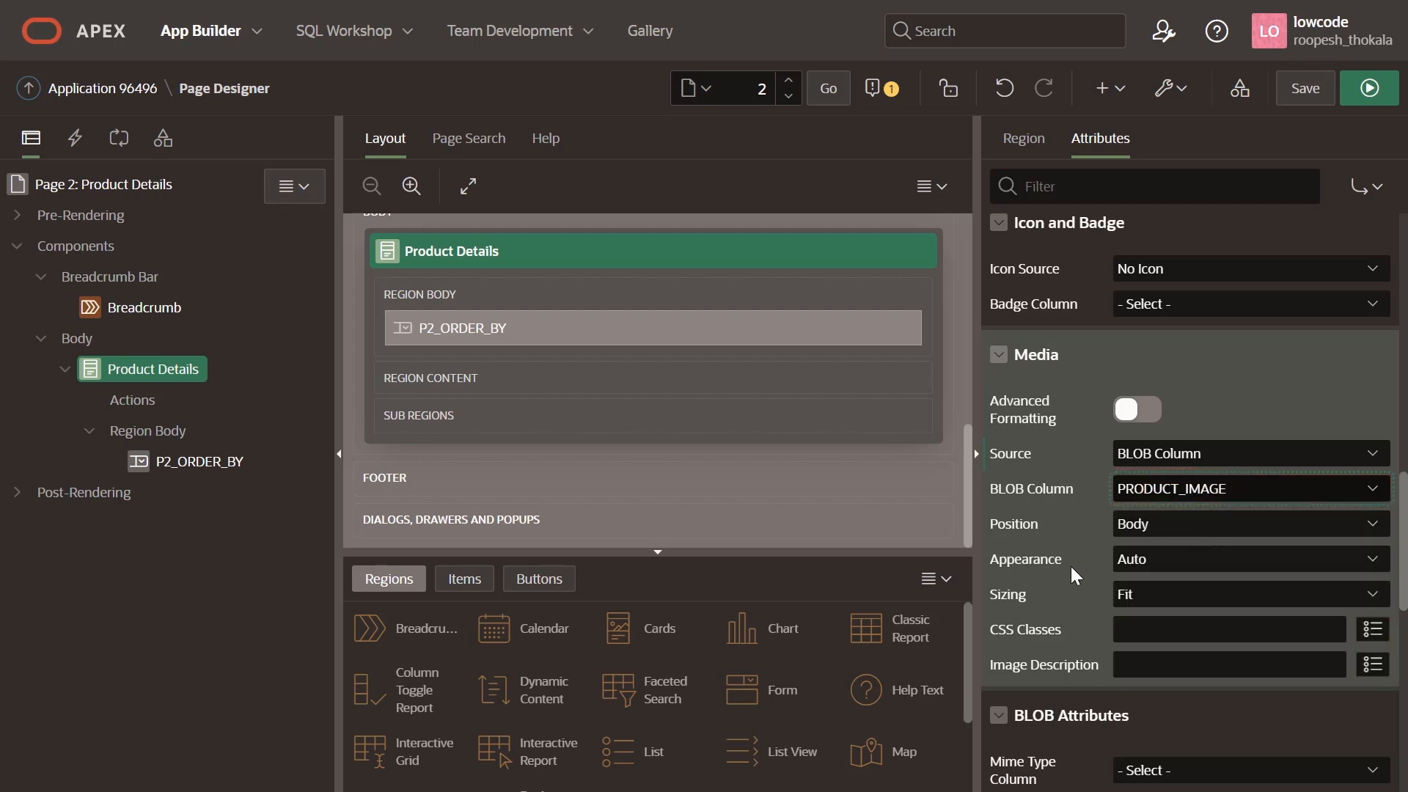
- Save and run the page, and check the product images on the cards down to the last one
left_click(1384, 91)
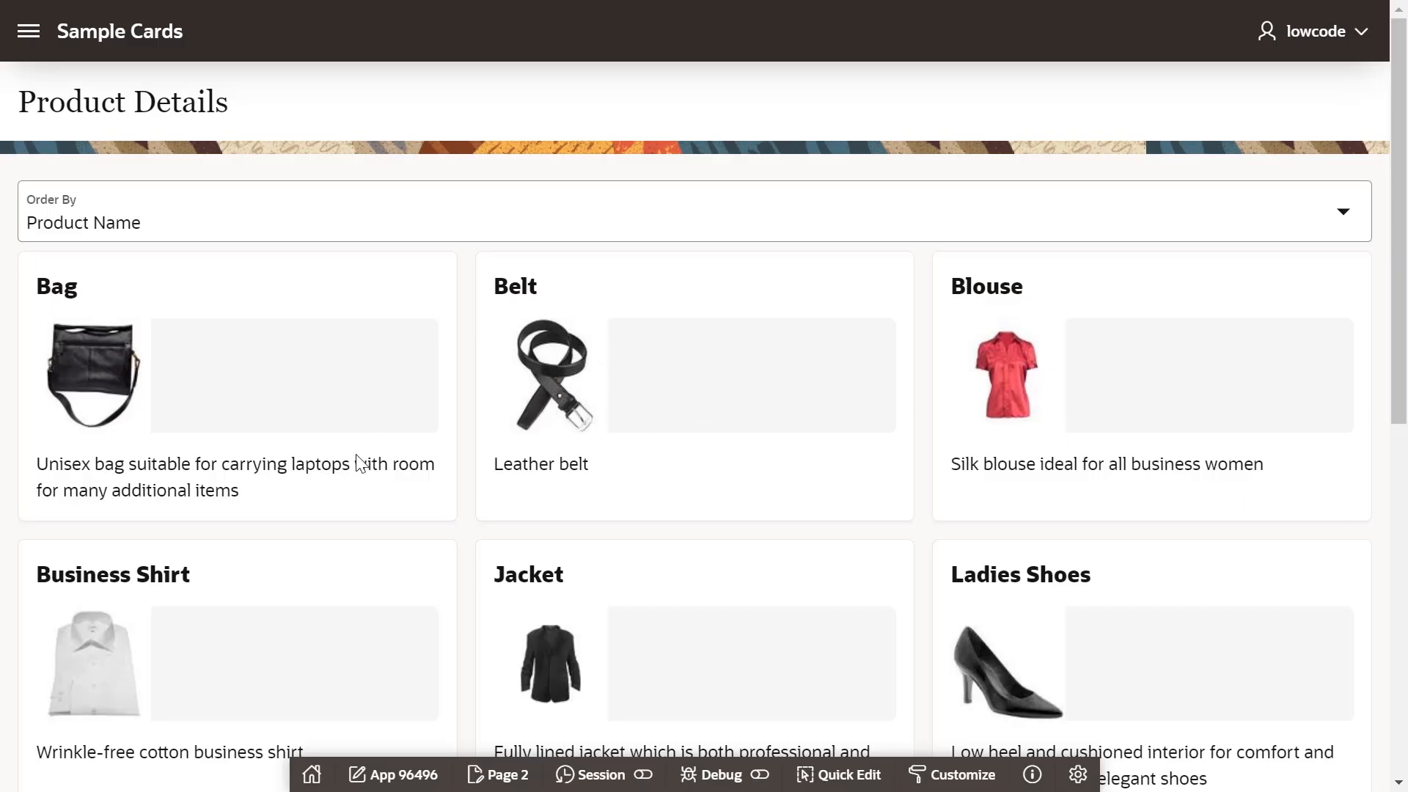
scroll(1118, 452, "down", 5)
scroll(1043, 503, "down", 4)
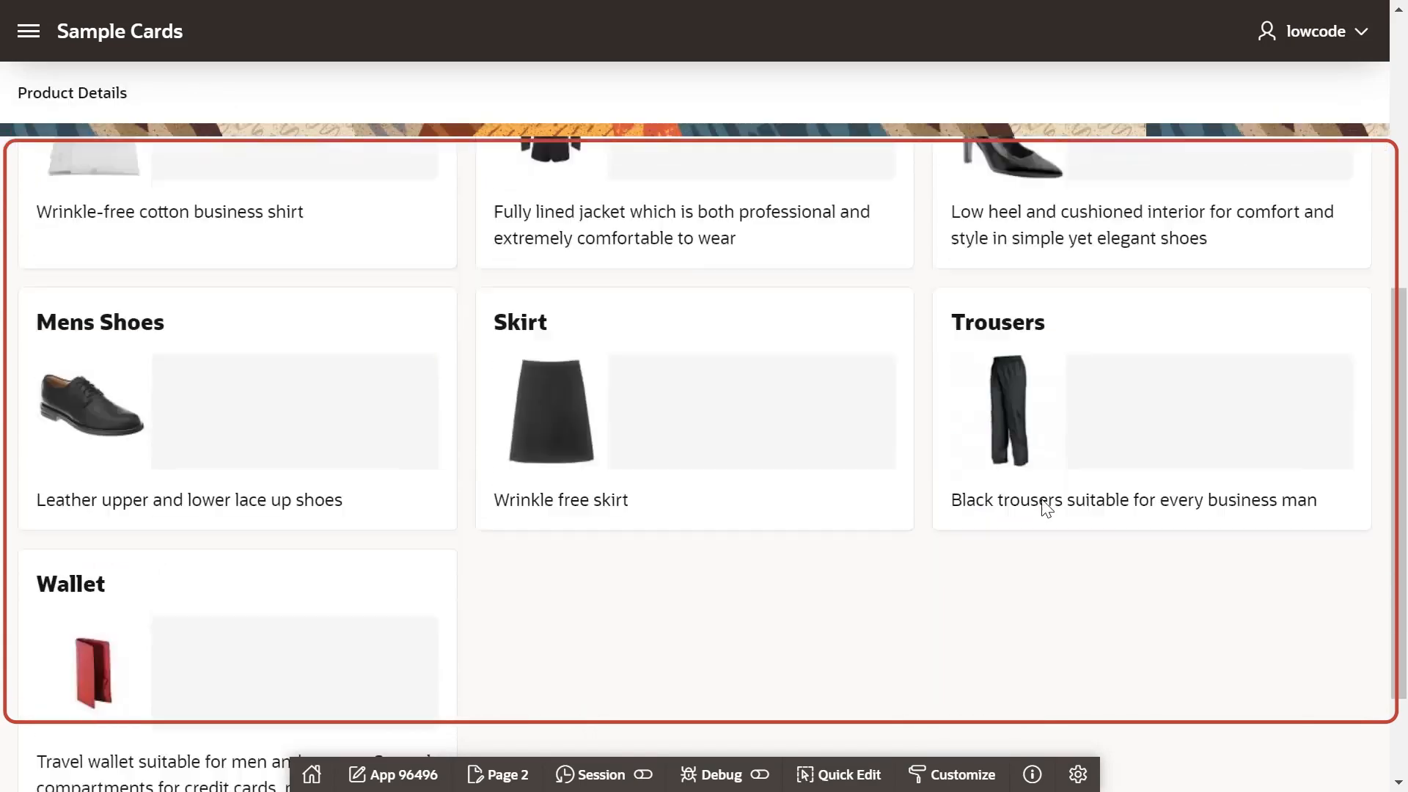
scroll(621, 506, "up", 7)
scroll(622, 510, "up", 3)
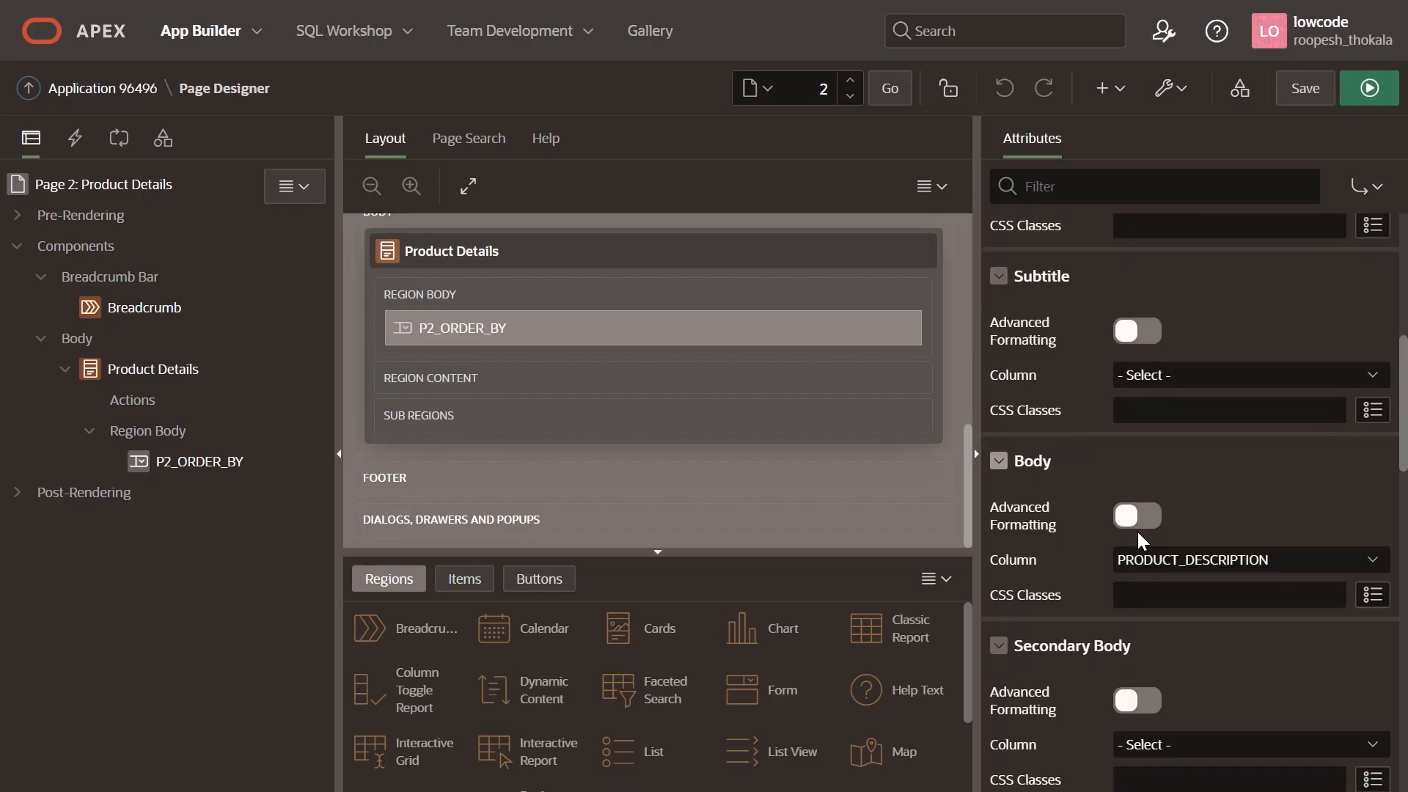
scroll(1137, 530, "down", 3)
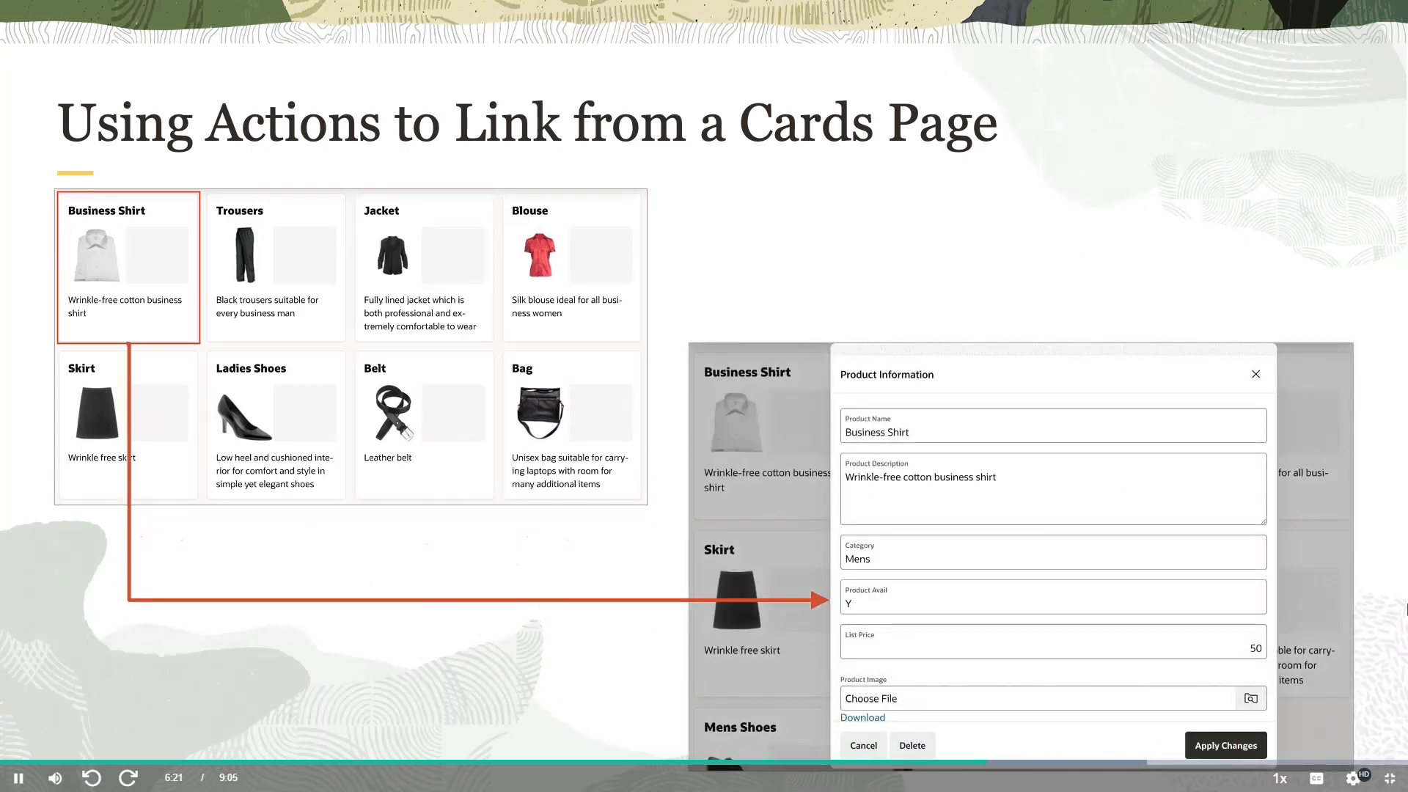
left_click(1395, 781)
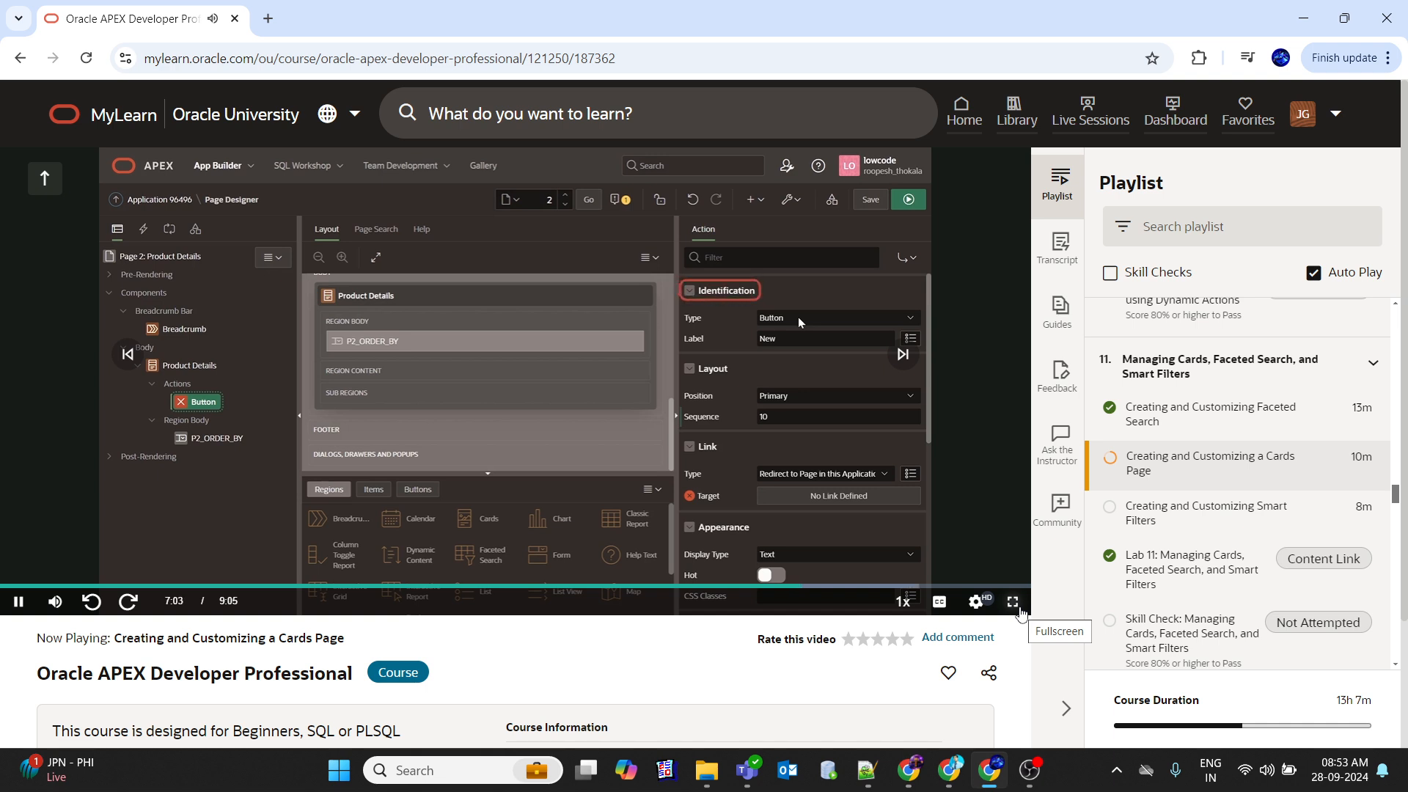
left_click(975, 611)
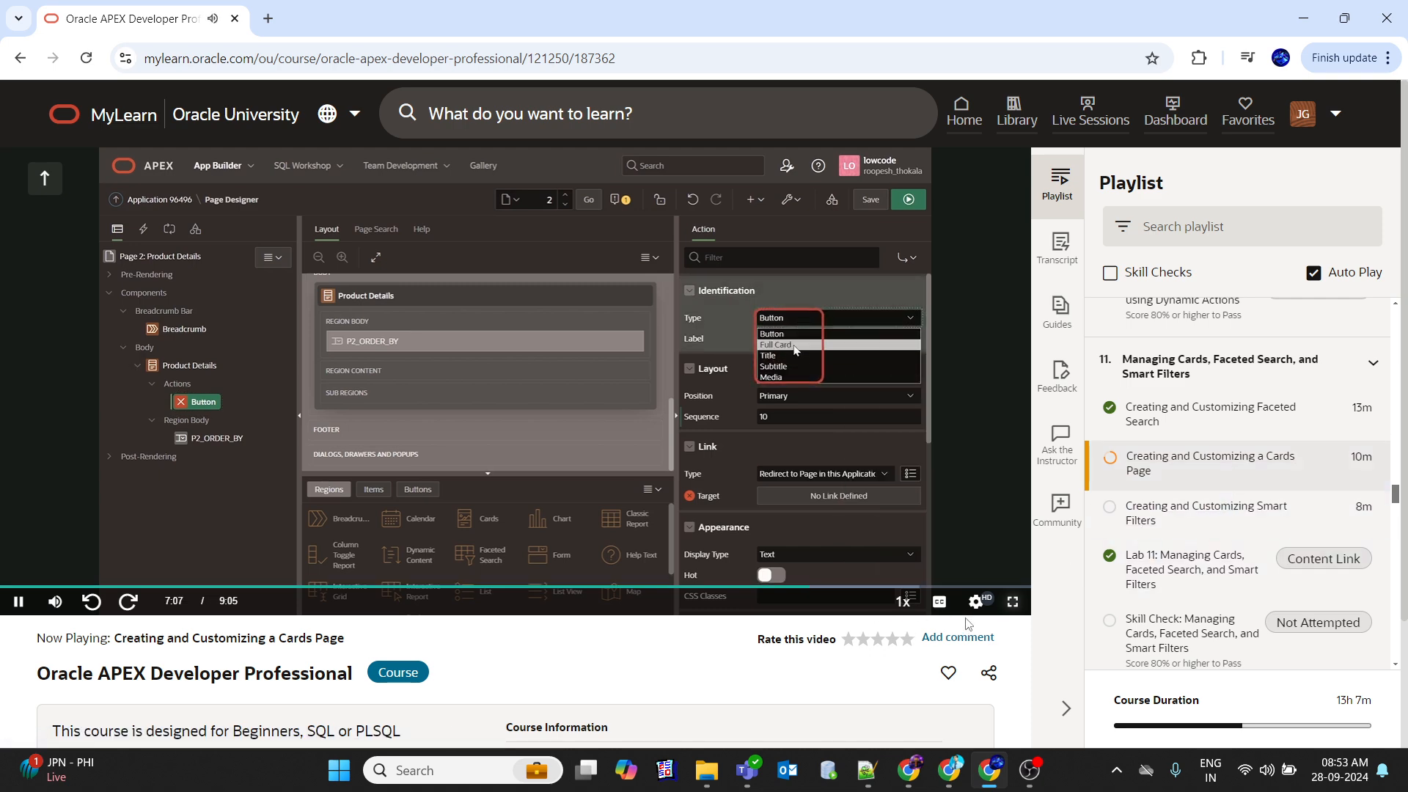
left_click(1008, 608)
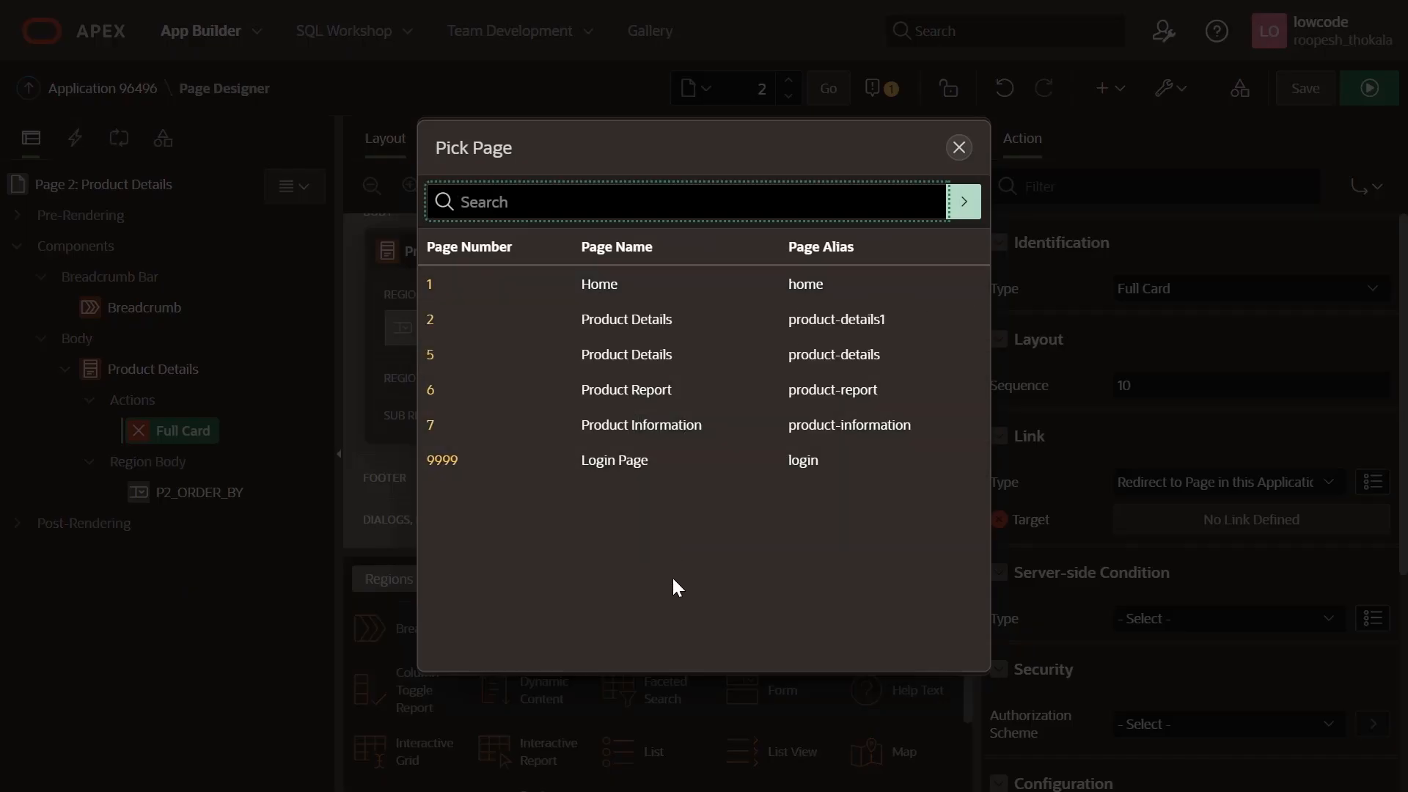
- Point the full-card link to page 7, Product Information, and set its item P7_PRODUCT_ID to &PRODUCT_ID
left_click(430, 427)
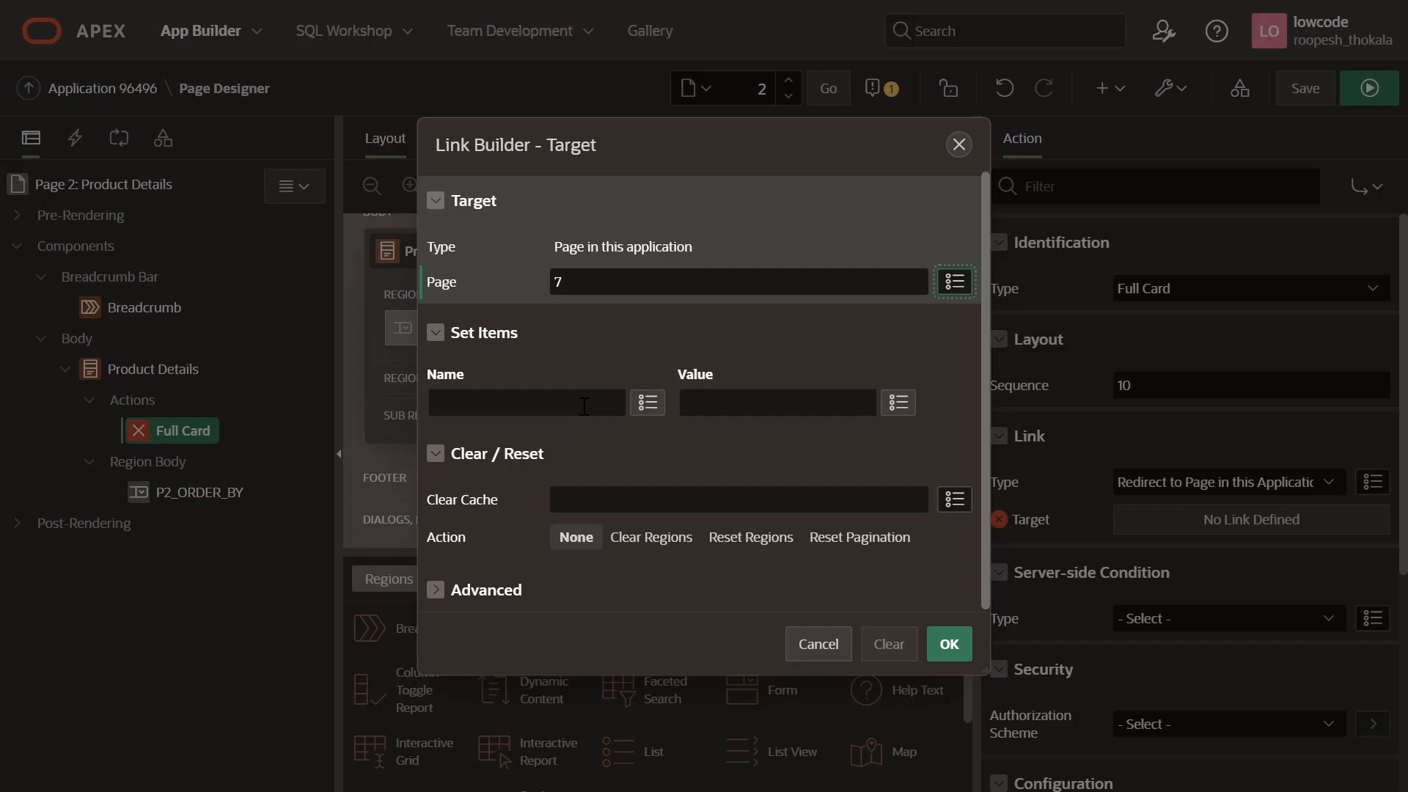
left_click(646, 401)
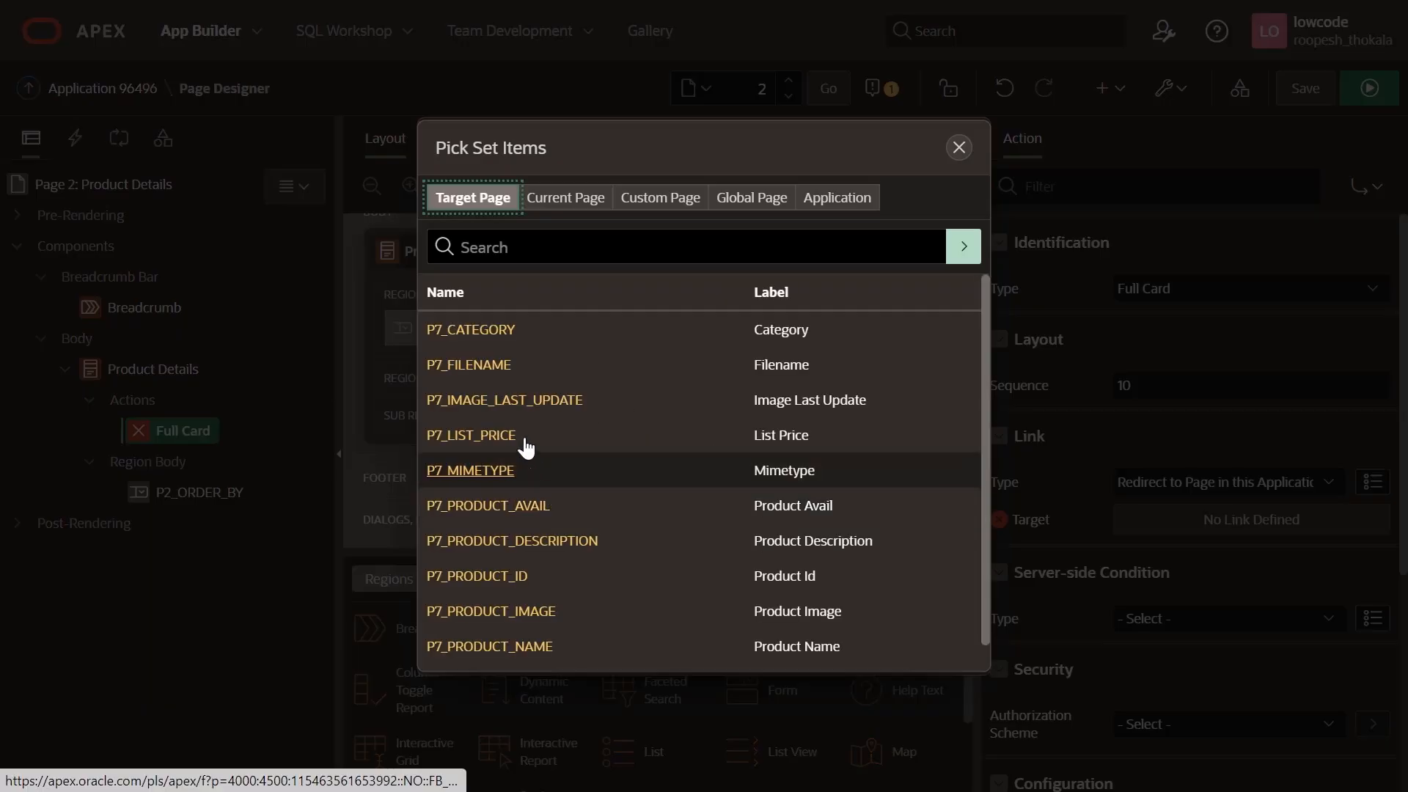
scroll(524, 474, "down", 1)
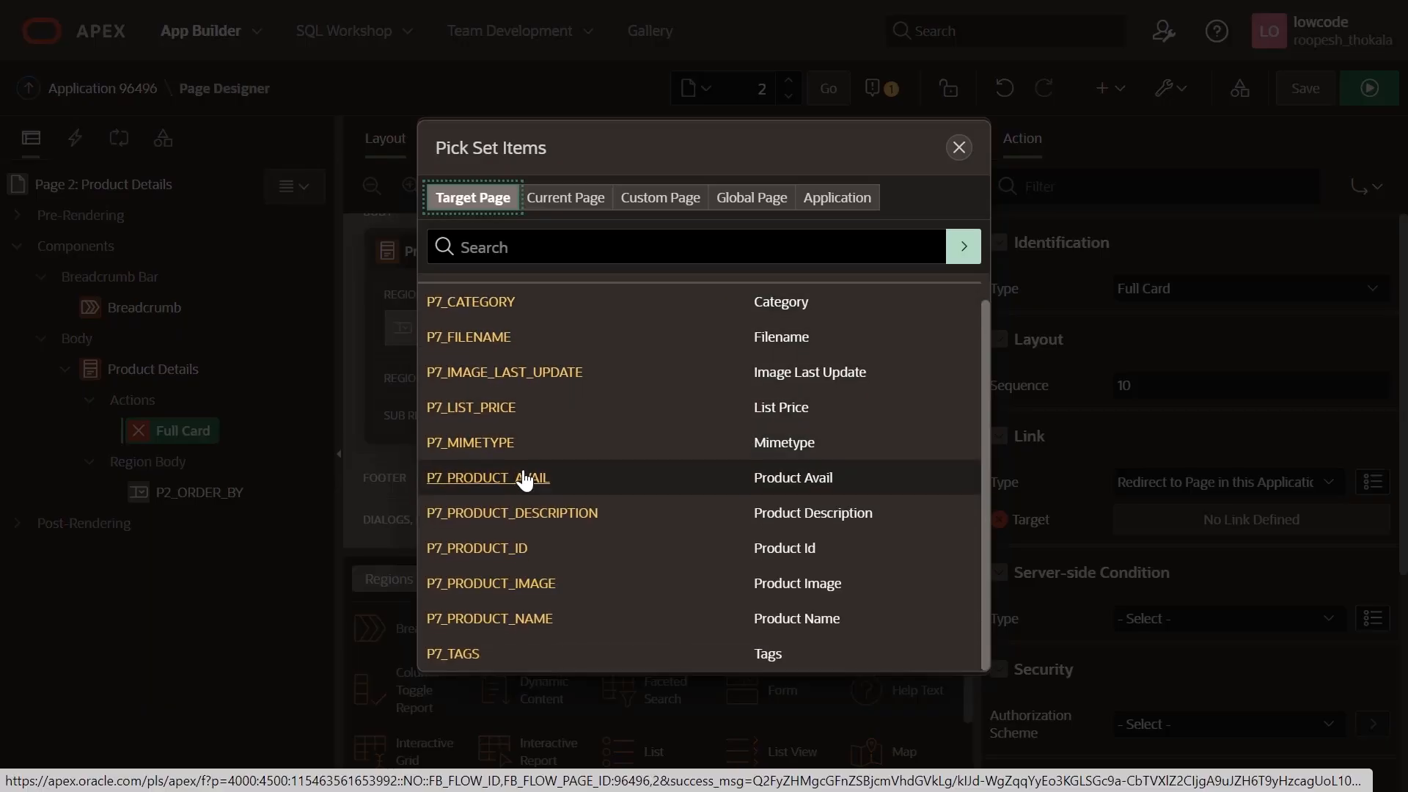
left_click(503, 546)
left_click(762, 402)
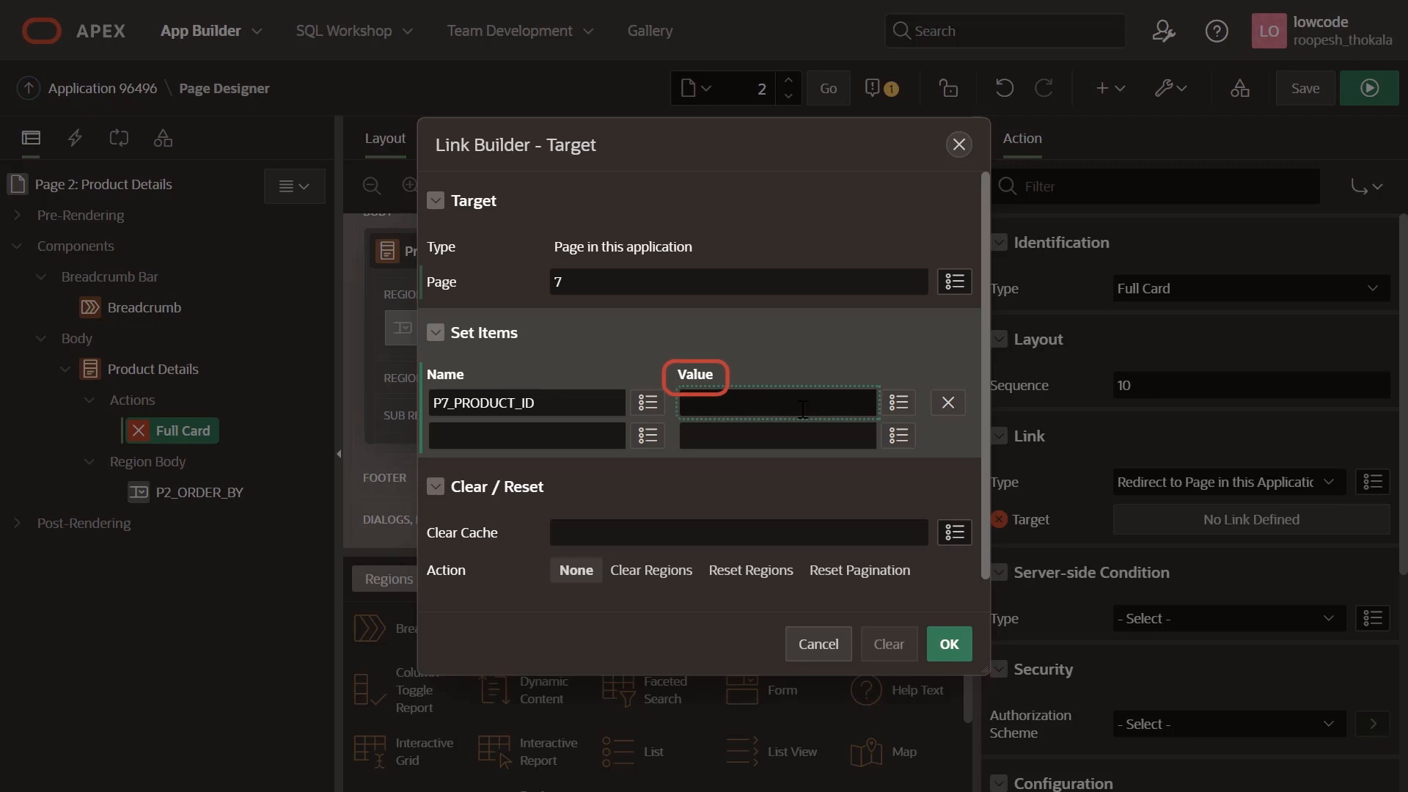
type("&PRODUCT_ID.")
key("Tab")
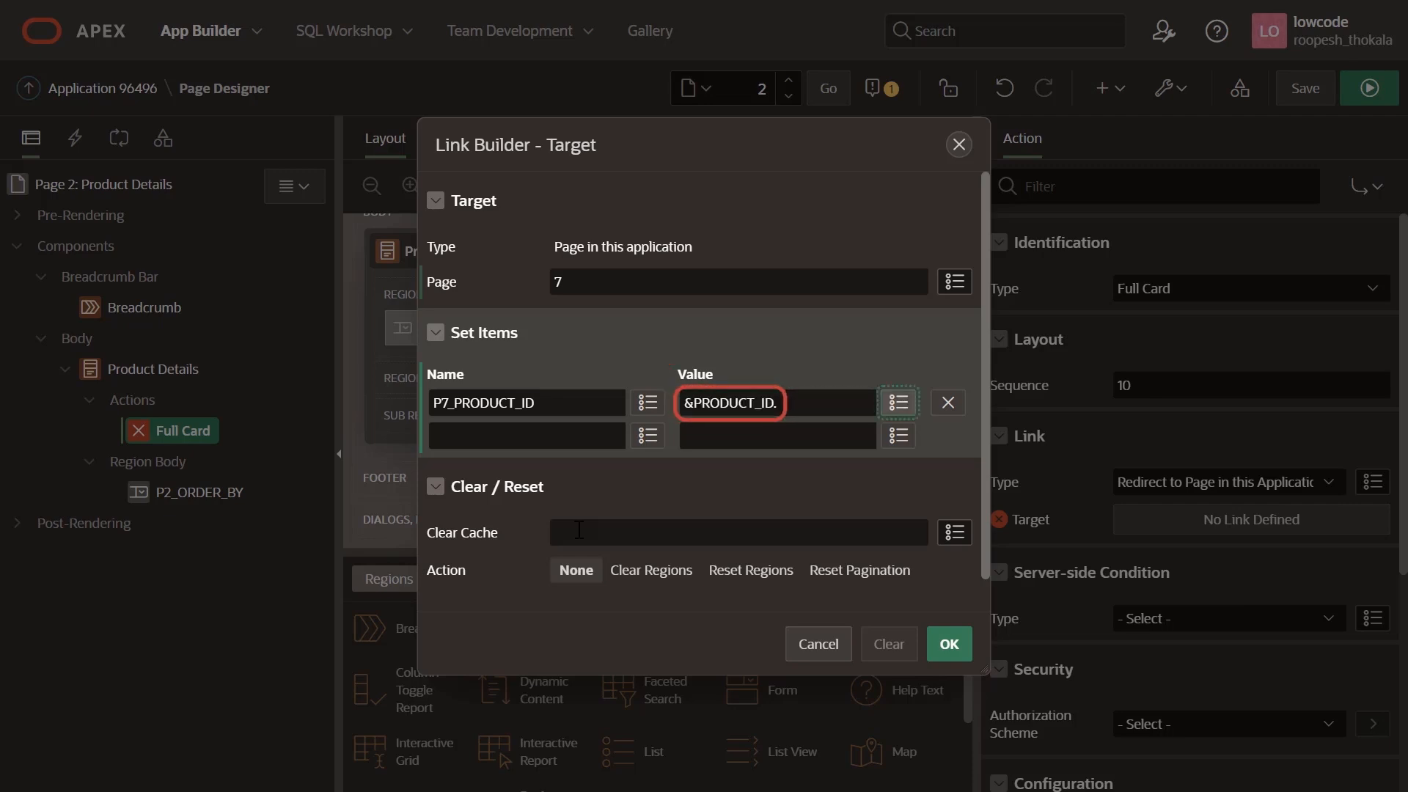
left_click(780, 406)
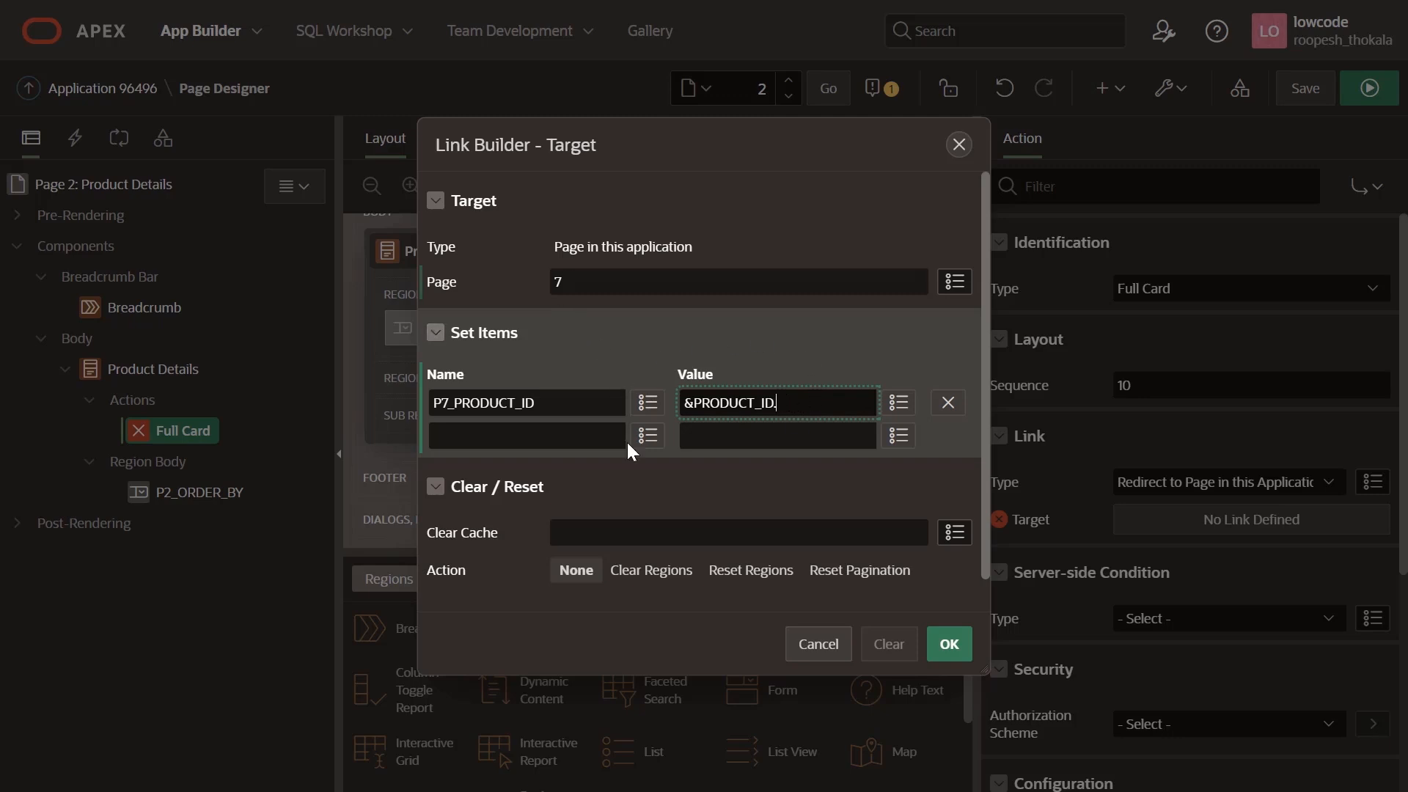
- Choose page 7, Product Information, as the page whose cache the full-card link clears
left_click(615, 531)
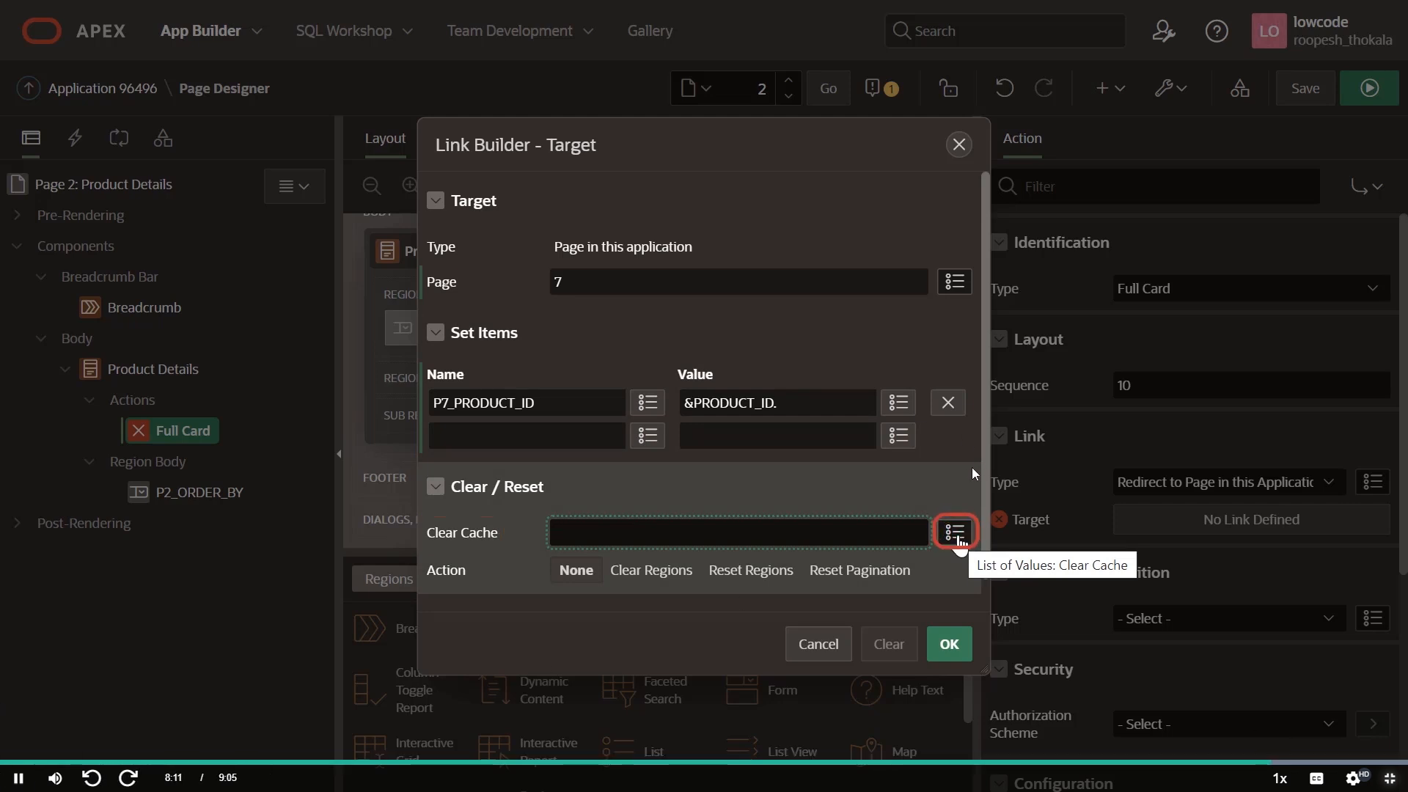
left_click(955, 536)
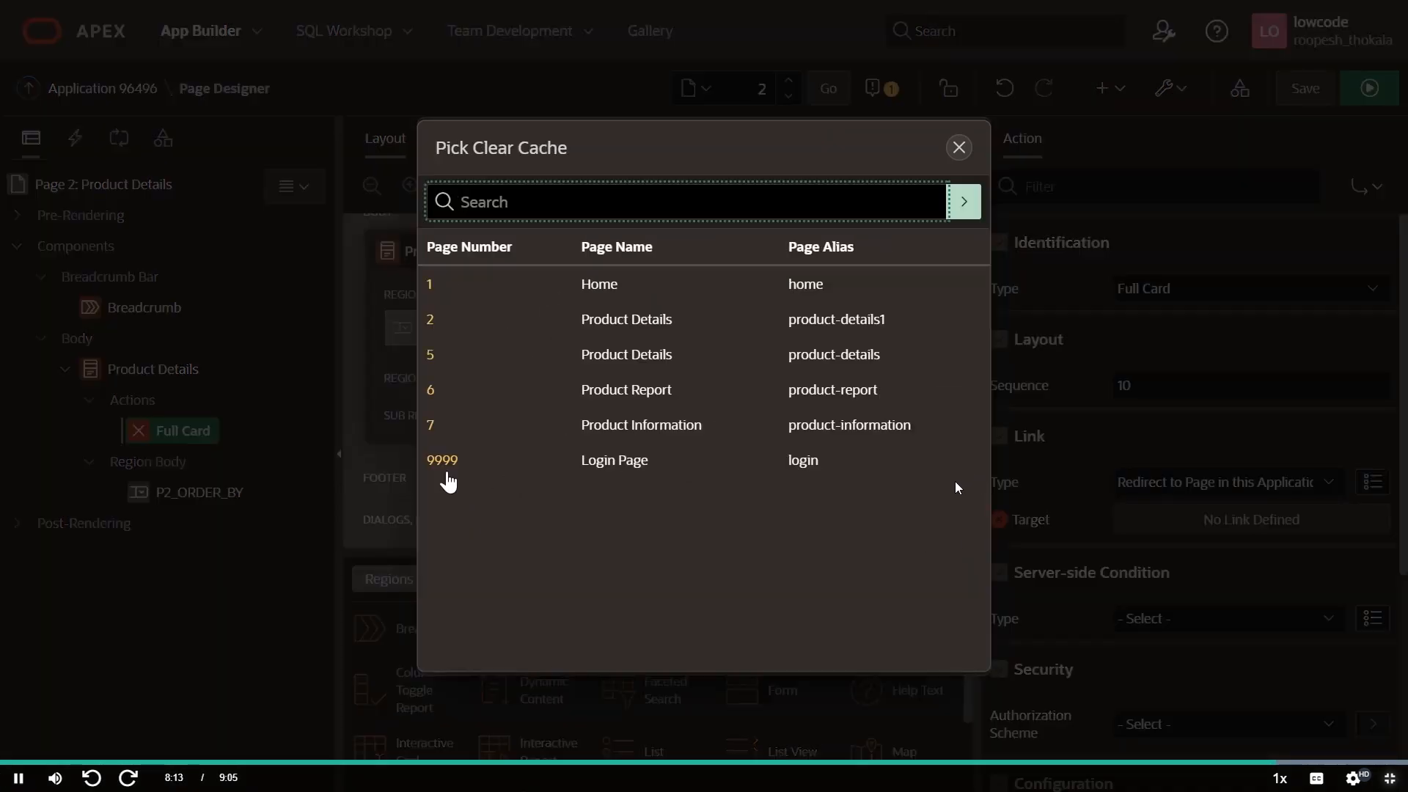
left_click(433, 426)
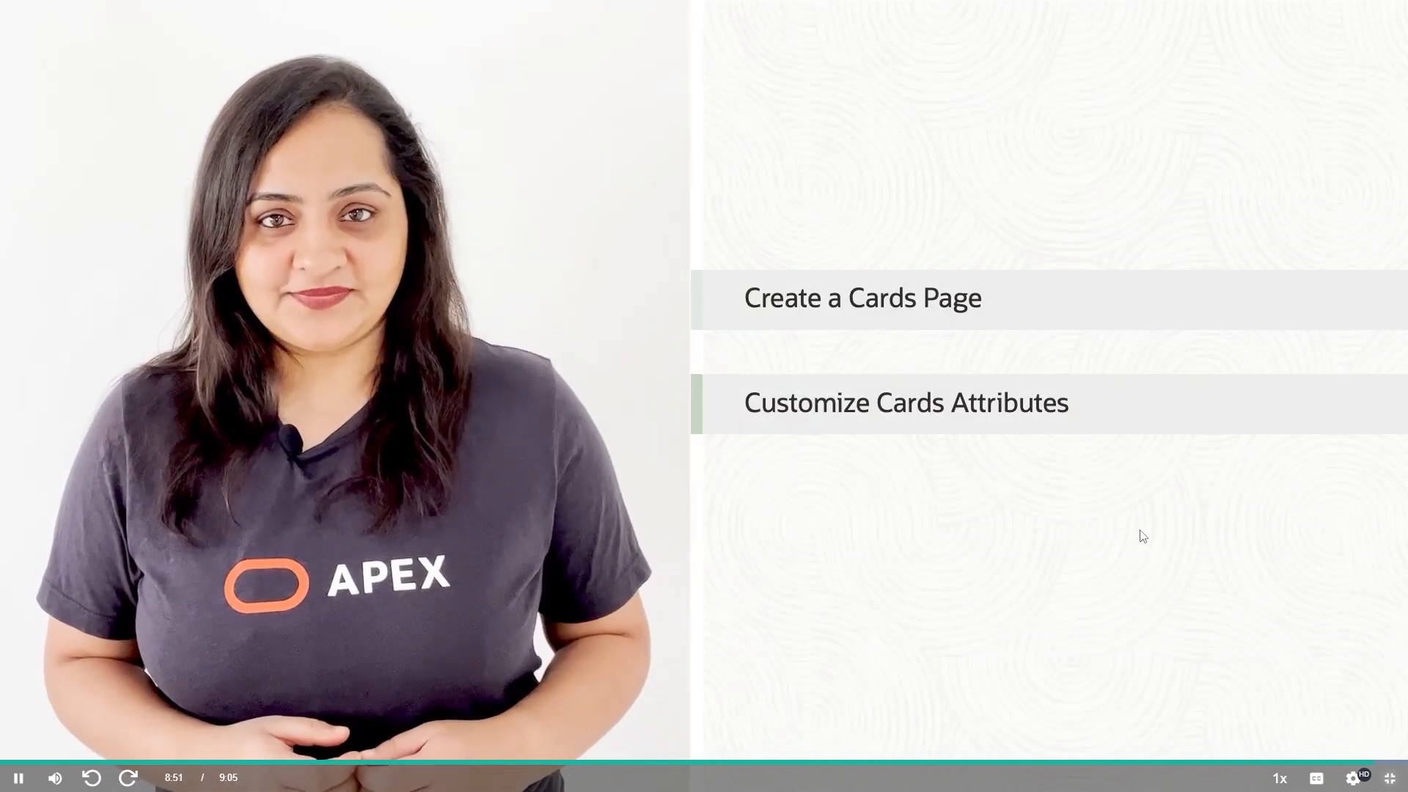
- Switch to the MyLearn course playlist and play the lesson "Creating and Customizing Smart Filters" in full screen
key("Escape")
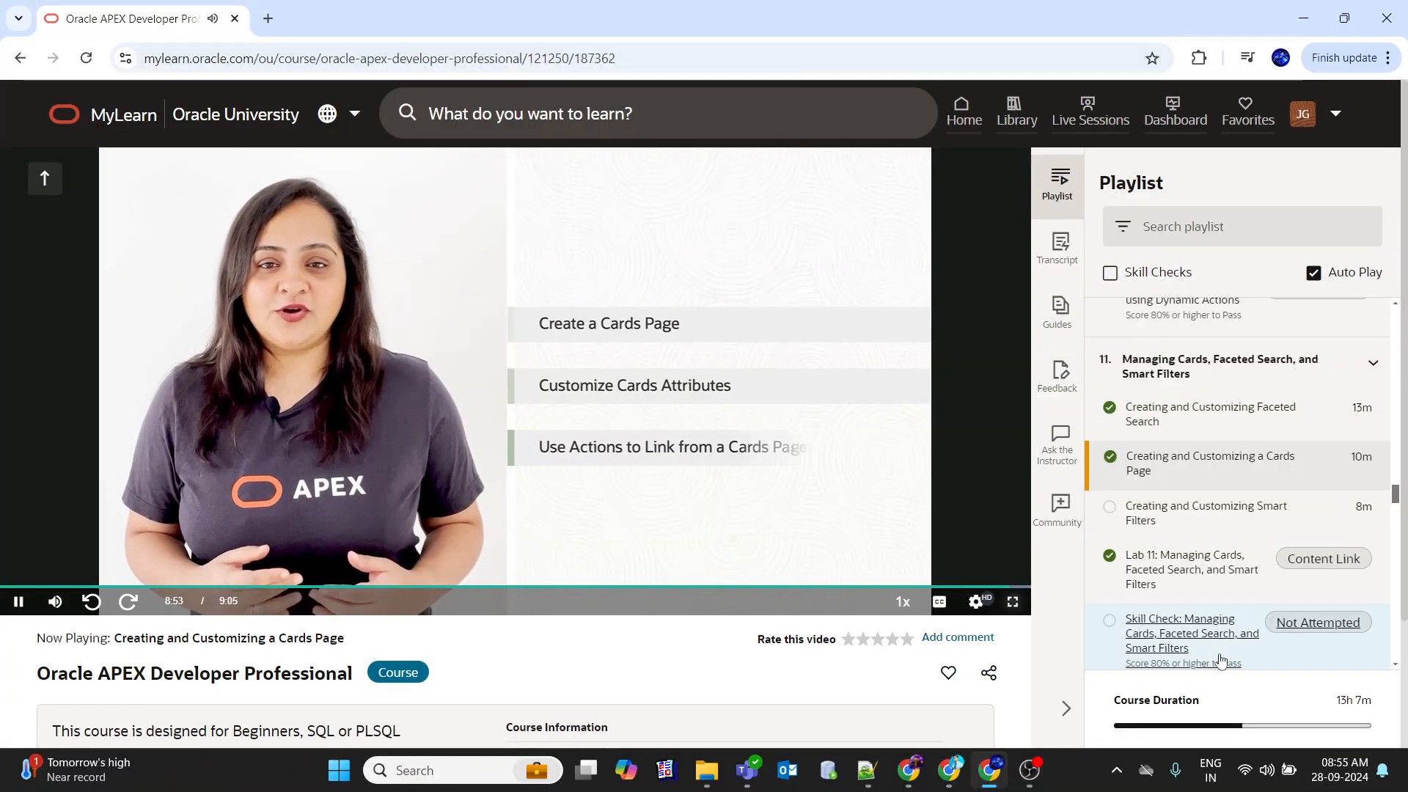
left_click(1159, 513)
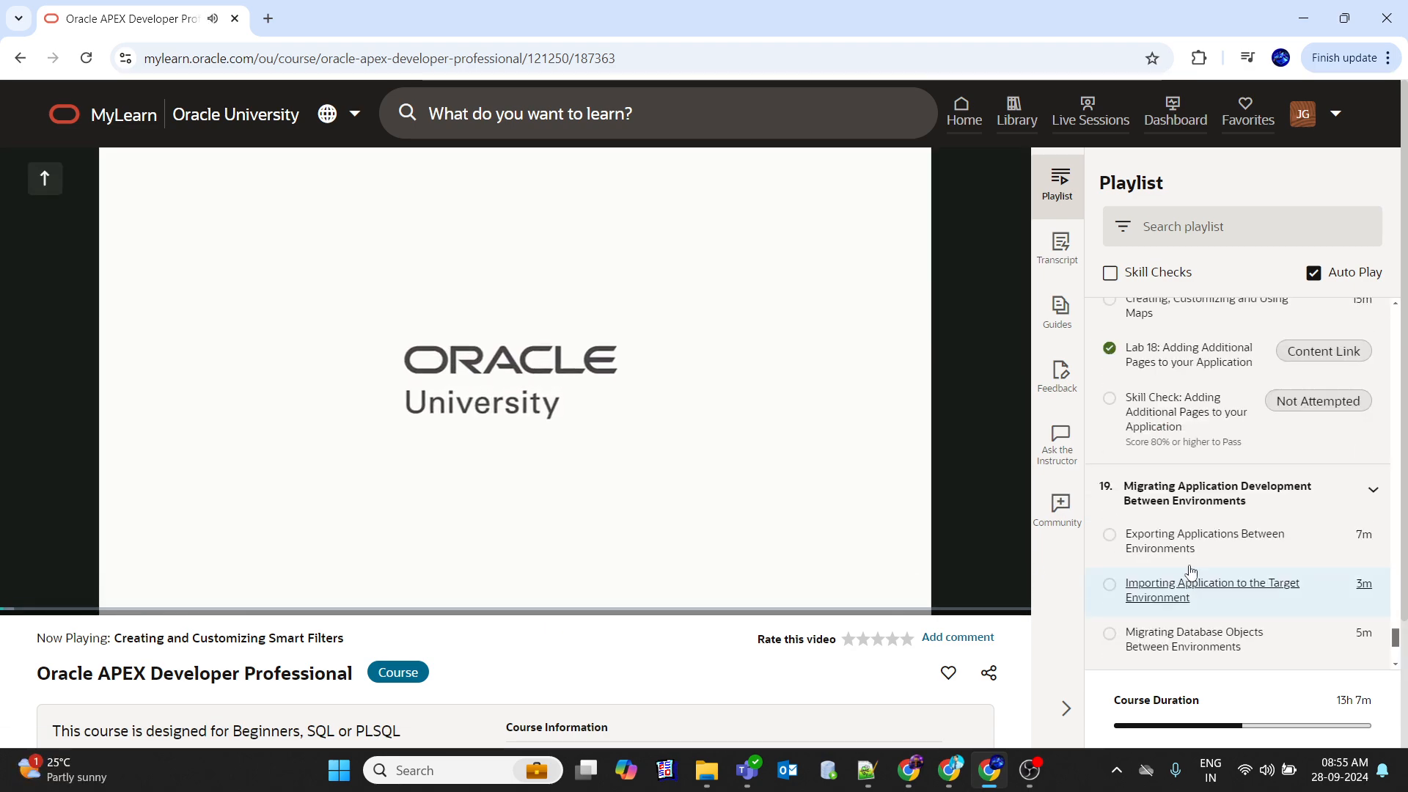
scroll(1190, 561, "up", 2)
scroll(1192, 553, "up", 15)
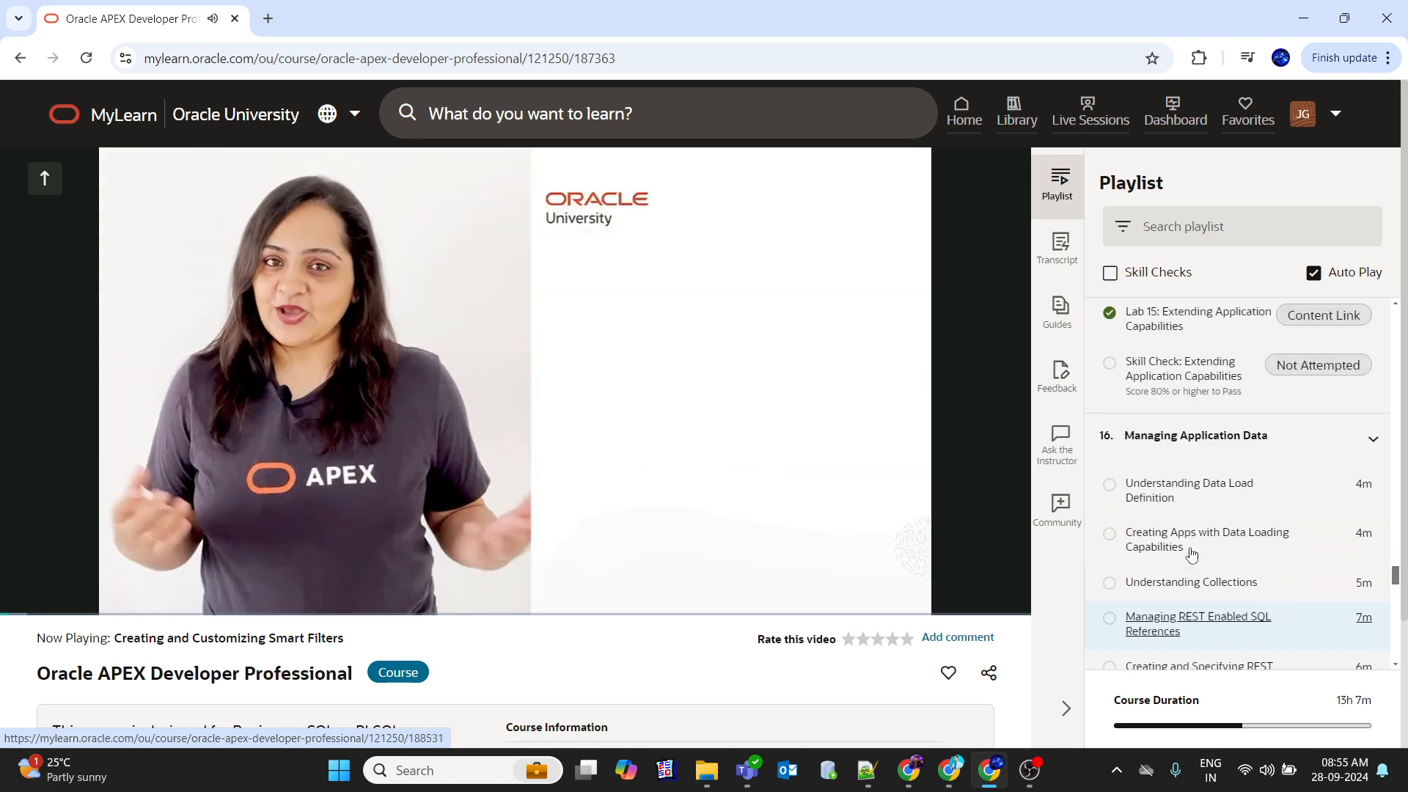
scroll(1192, 554, "up", 15)
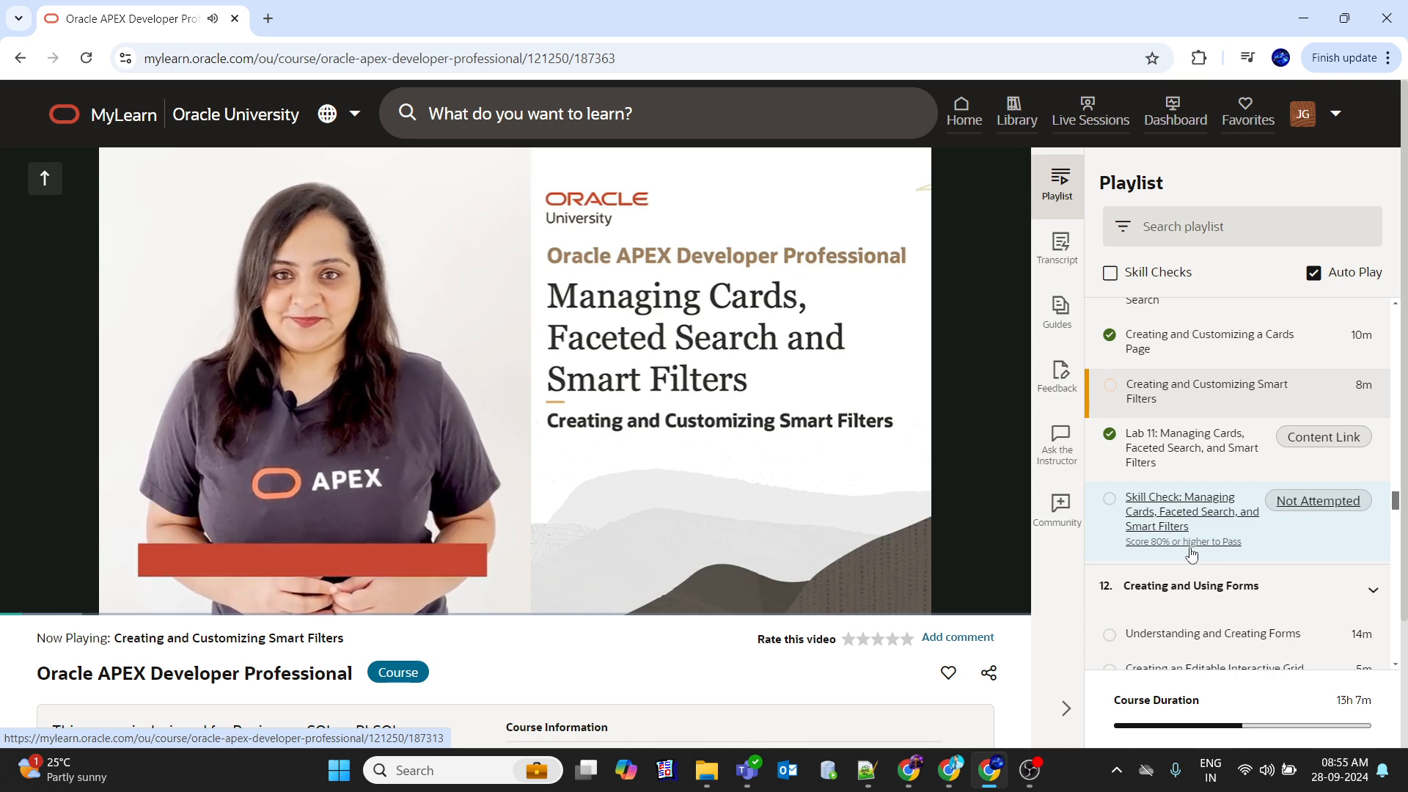
scroll(1192, 554, "down", 1)
mouse_move(997, 561)
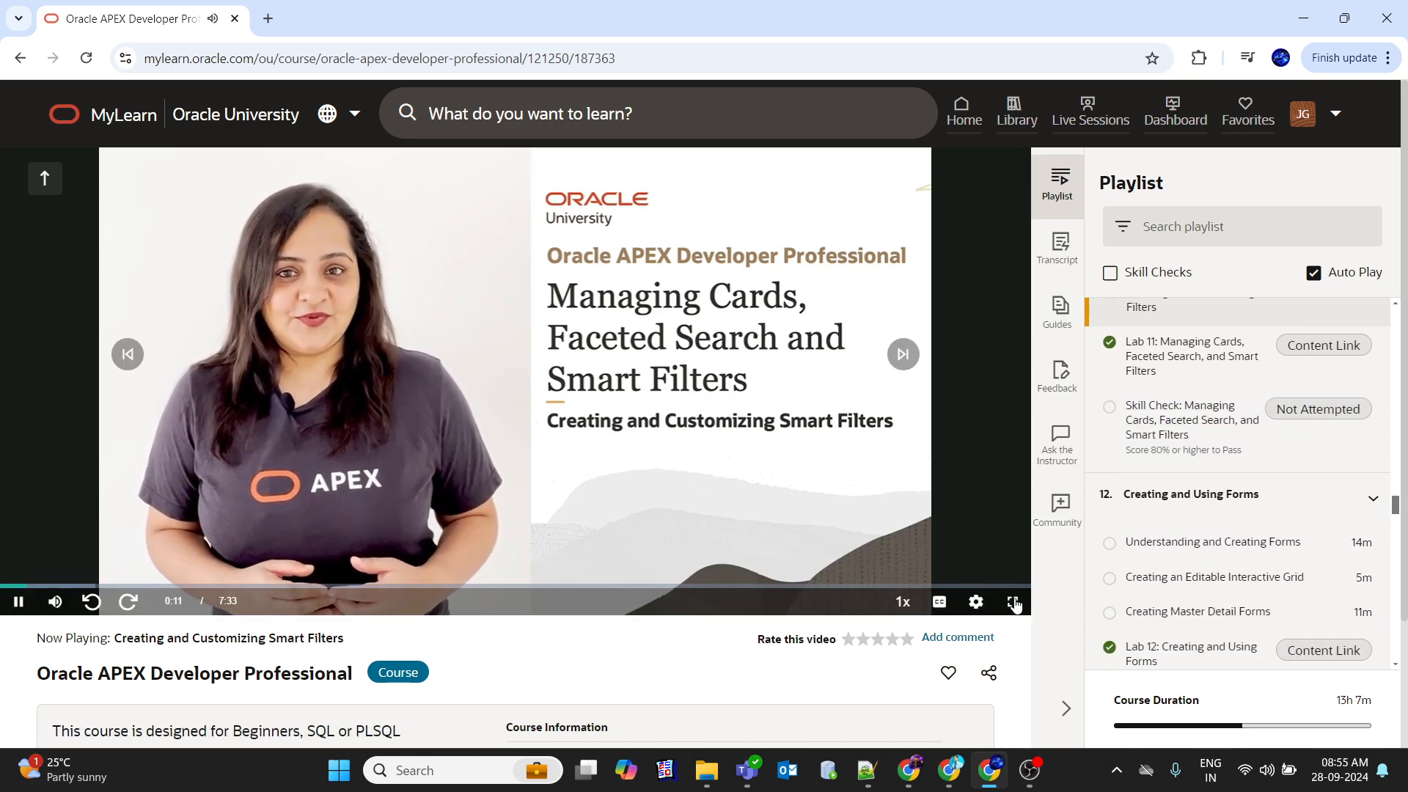
left_click(1014, 602)
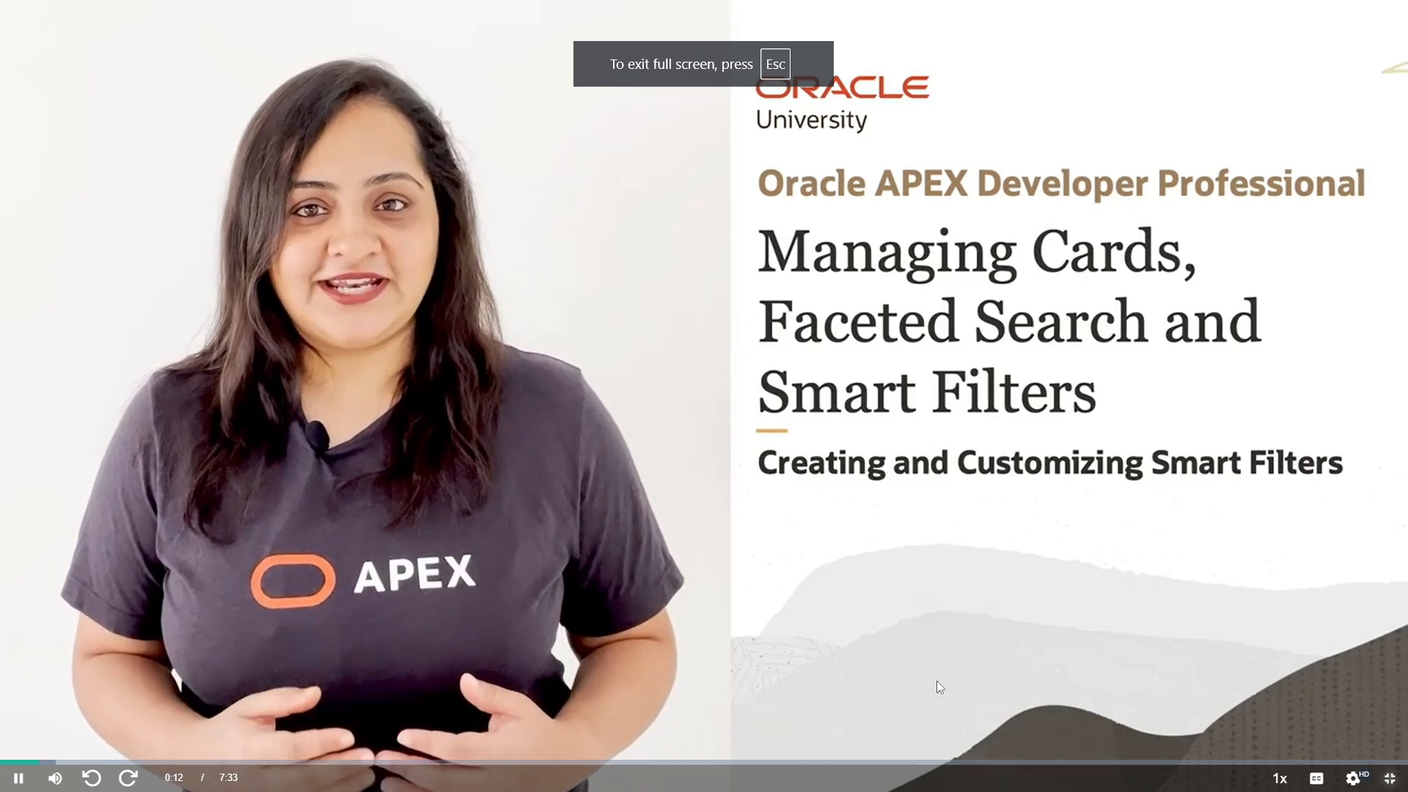
- Set the lesson video's playback quality to 720p HD
left_click(1352, 777)
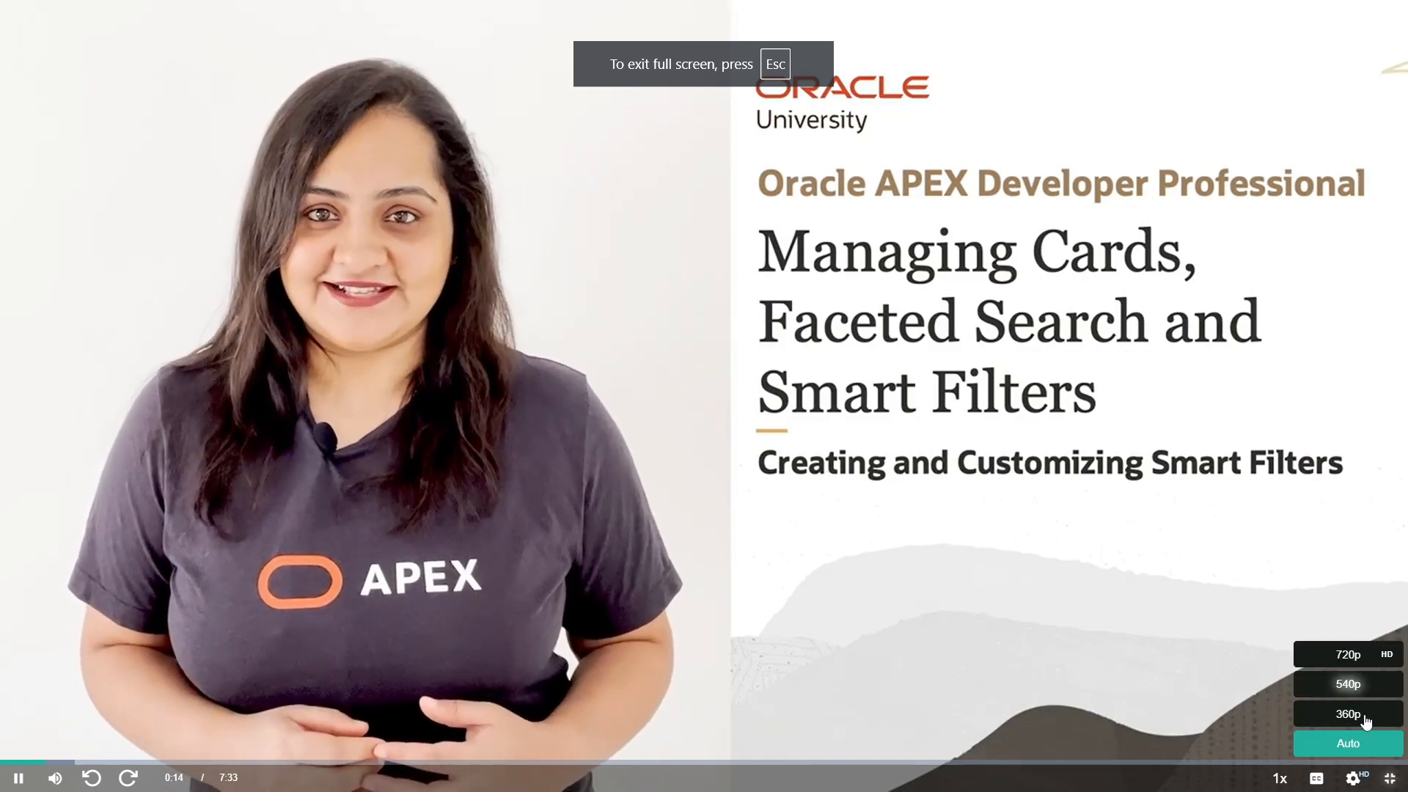
left_click(1355, 780)
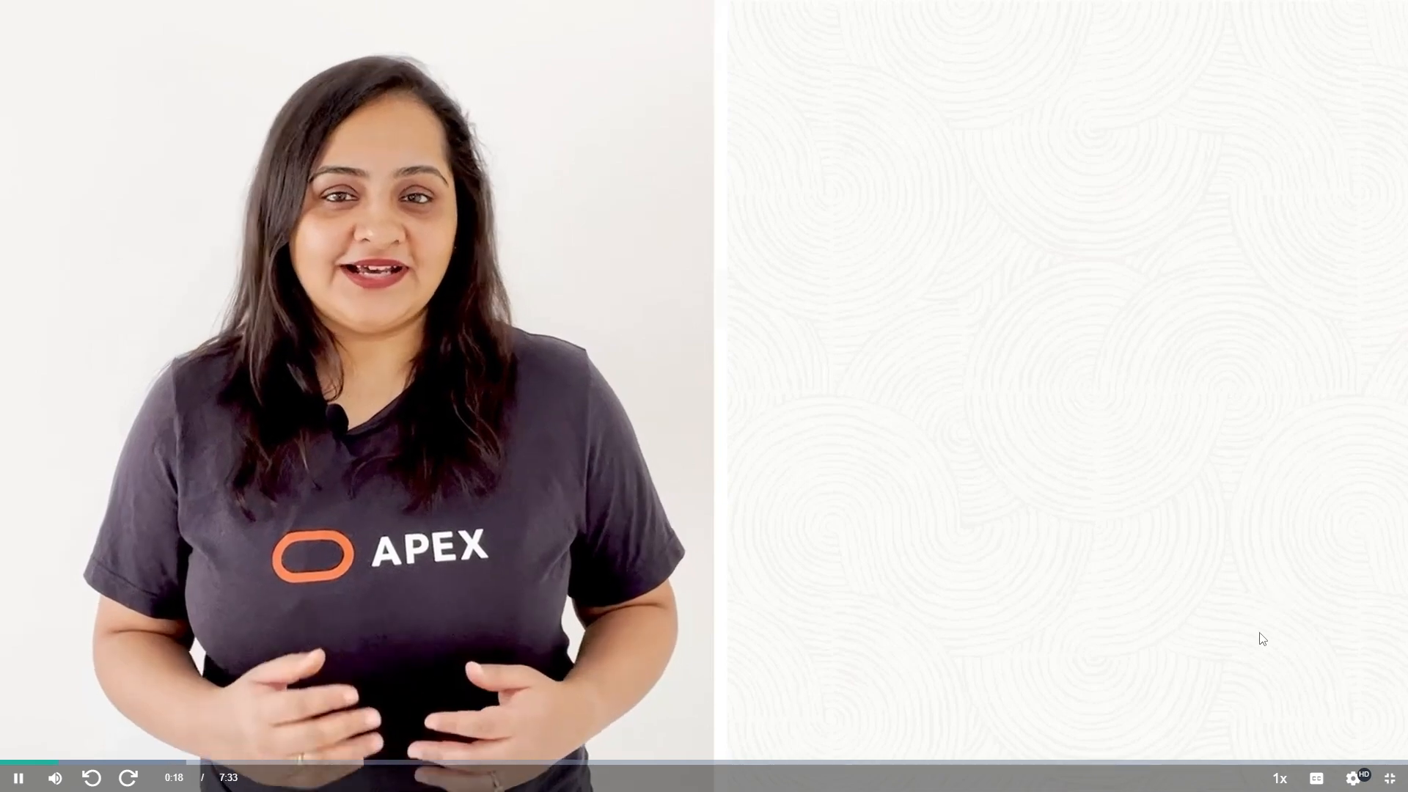
left_click(1355, 777)
left_click(1350, 657)
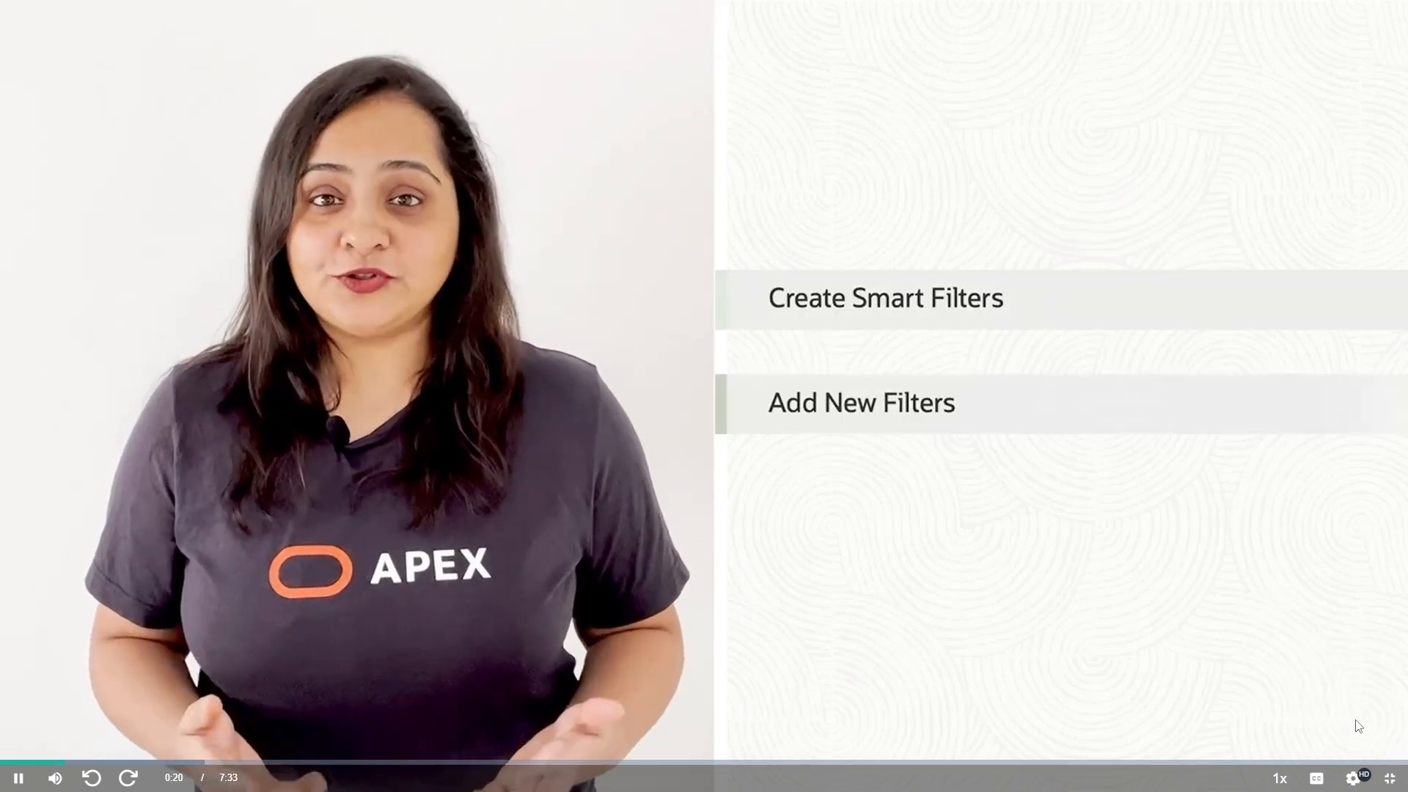
left_click(1355, 777)
left_click(1347, 655)
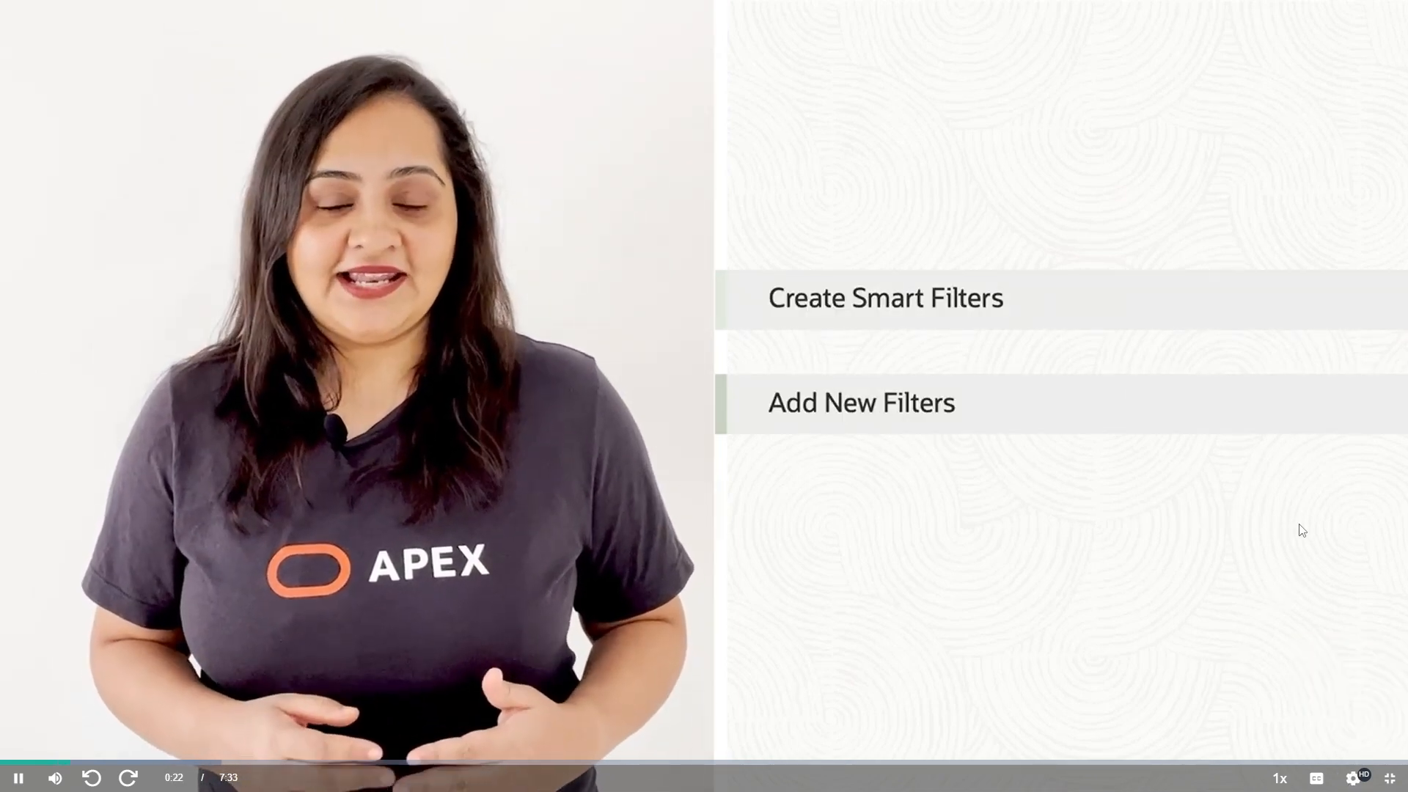
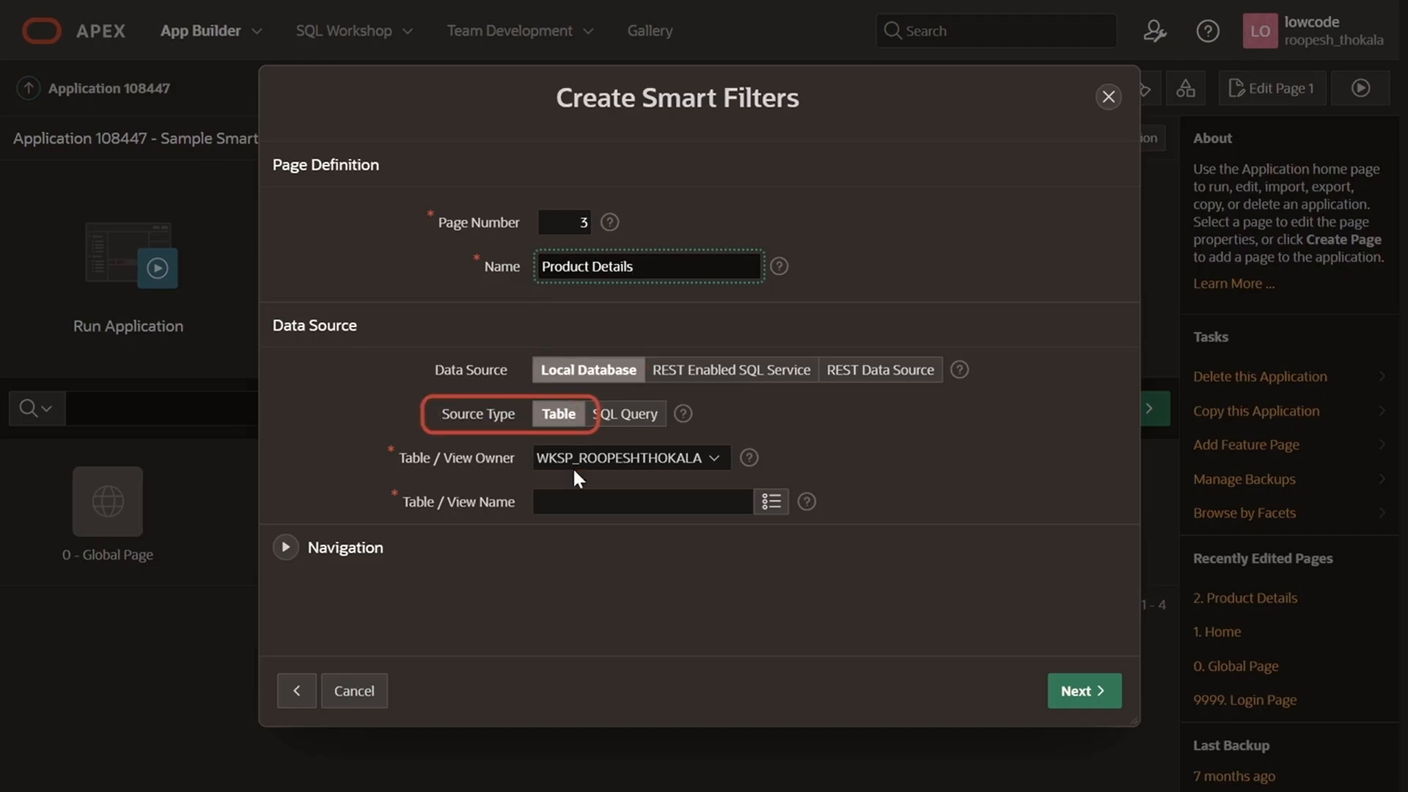
- Choose the DEMO_PRODUCT_INFO table as the Smart Filters page's source and continue with the default breadcrumb and navigation settings
left_click(770, 504)
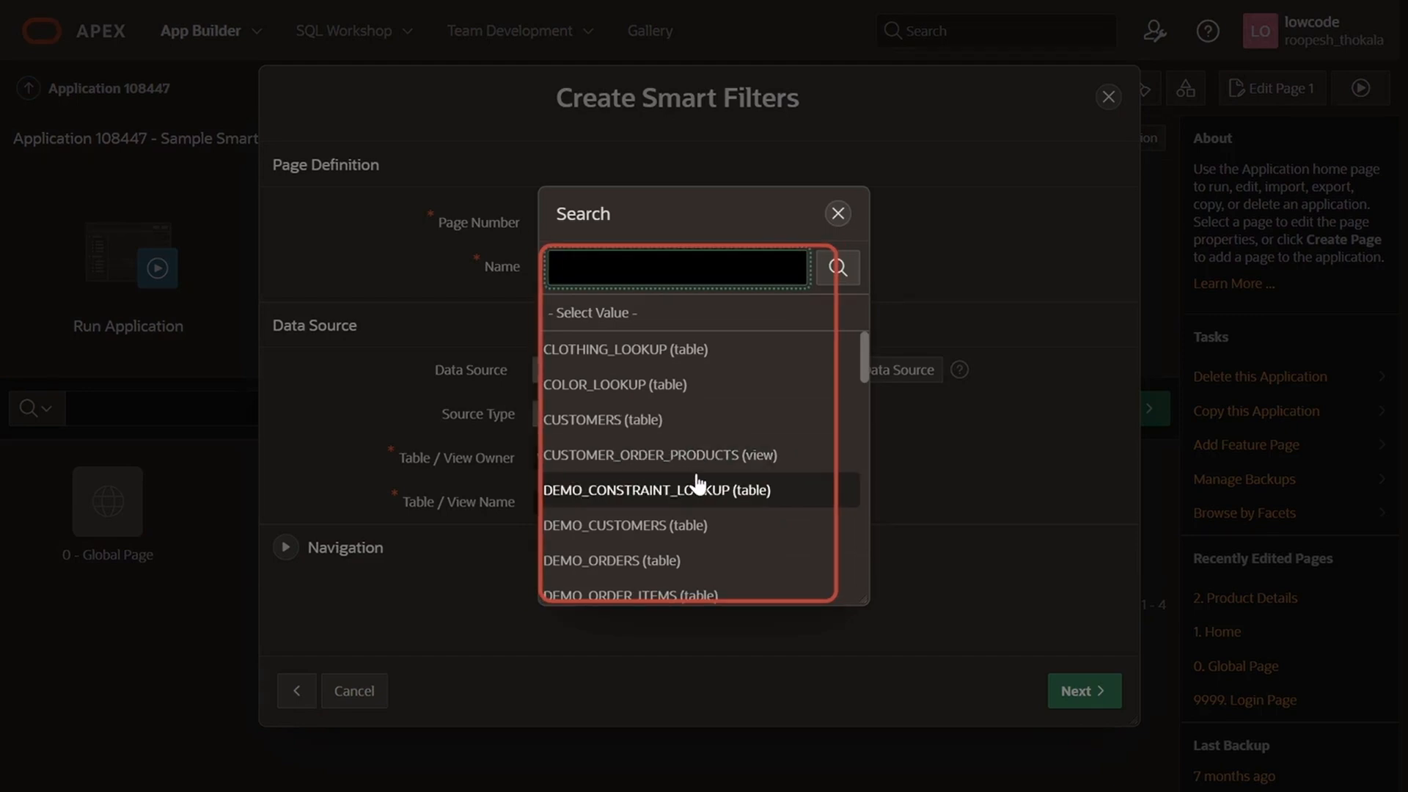
scroll(696, 476, "down", 3)
left_click(669, 509)
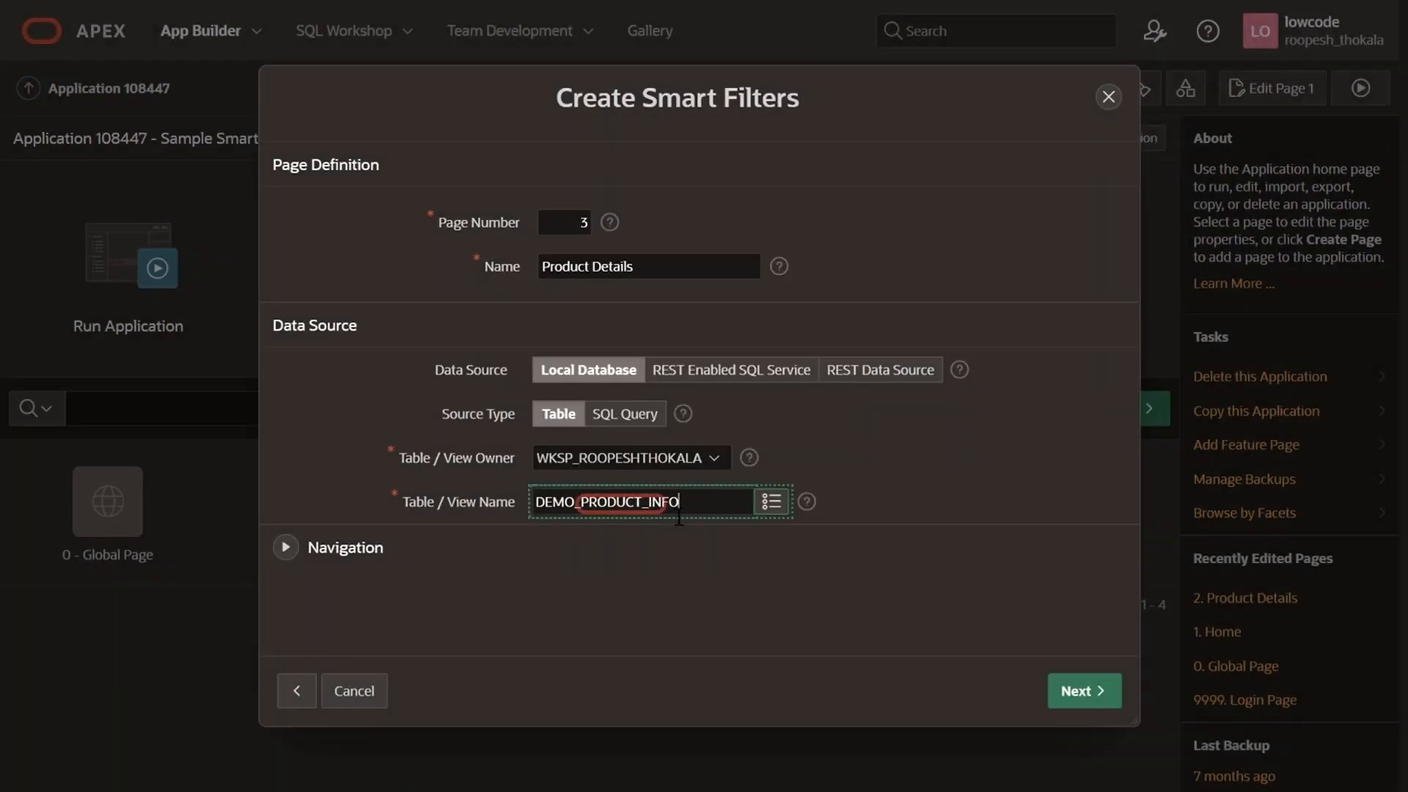
left_click(289, 549)
scroll(441, 422, "down", 3)
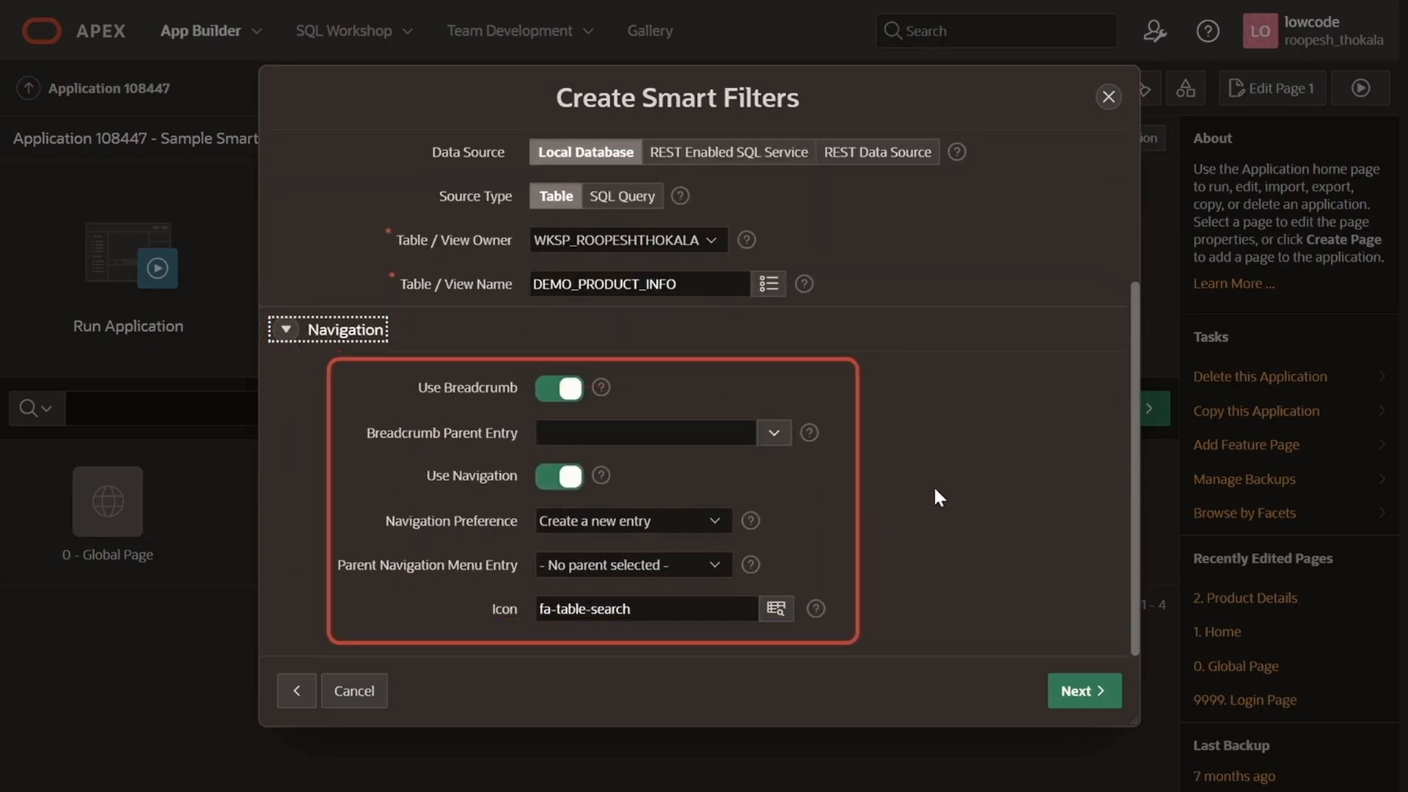
left_click(1075, 692)
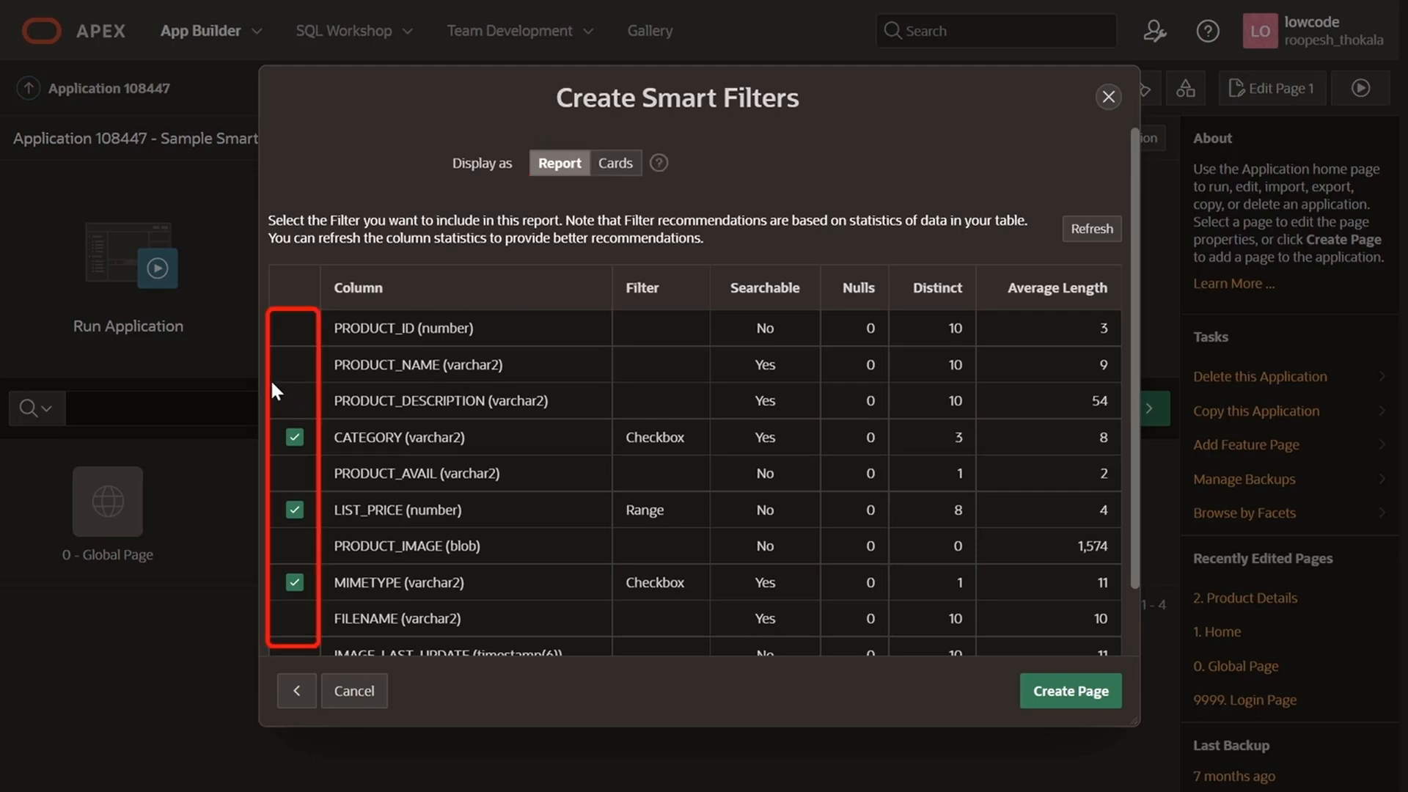
- Exclude the MIMETYPE and CATEGORY filters, keep only LIST_PRICE, and create the Smart Filters page
left_click(294, 584)
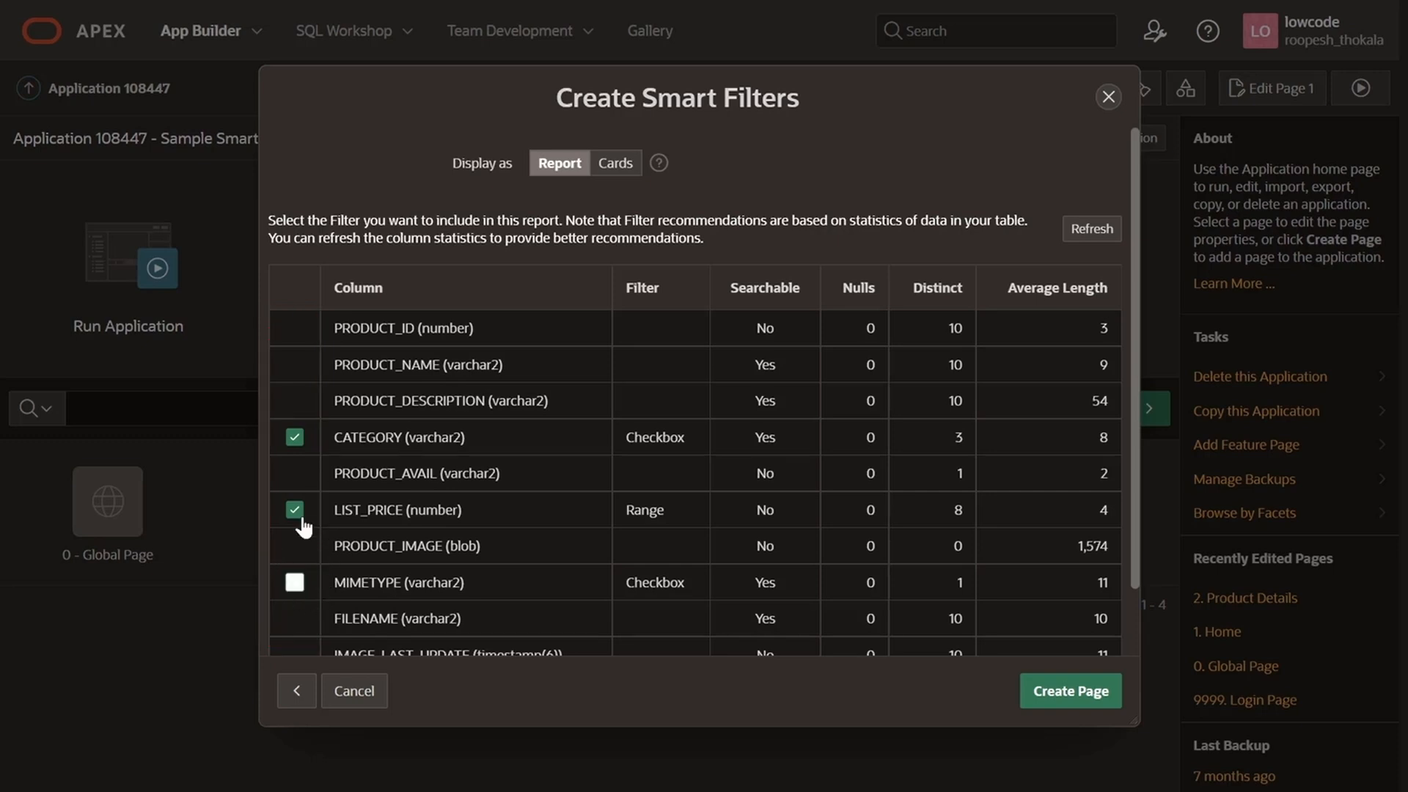
left_click(294, 437)
scroll(487, 544, "down", 2)
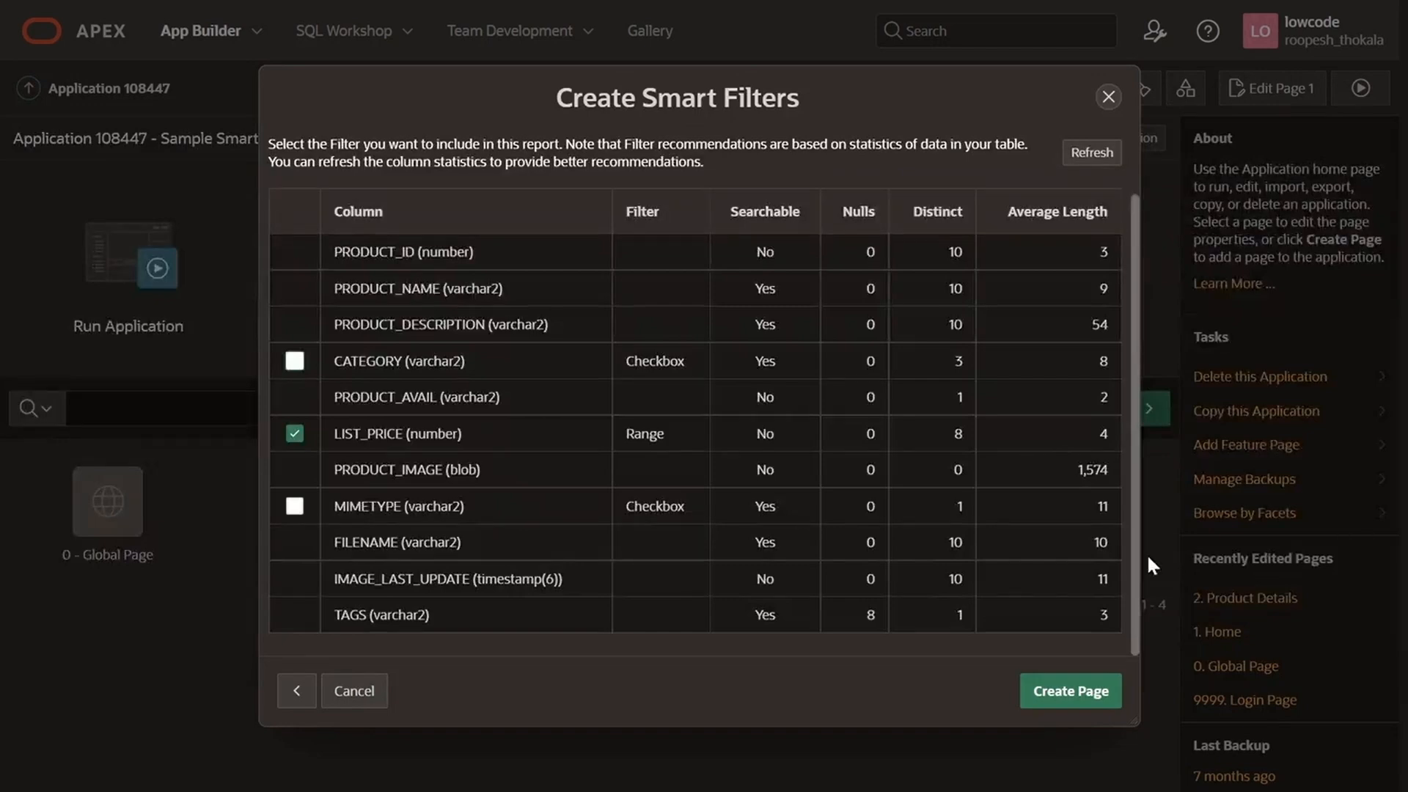
scroll(1005, 579, "up", 2)
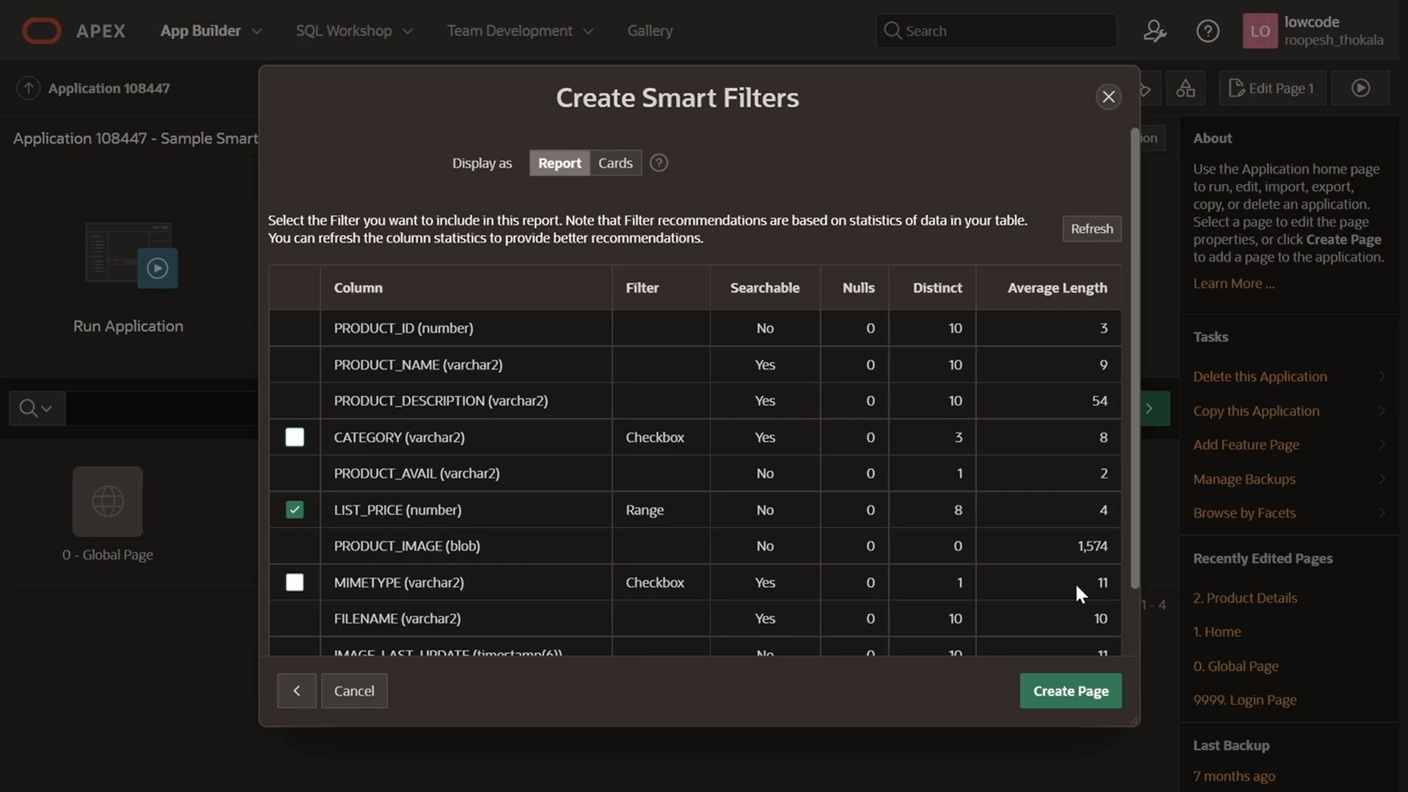
left_click(1072, 703)
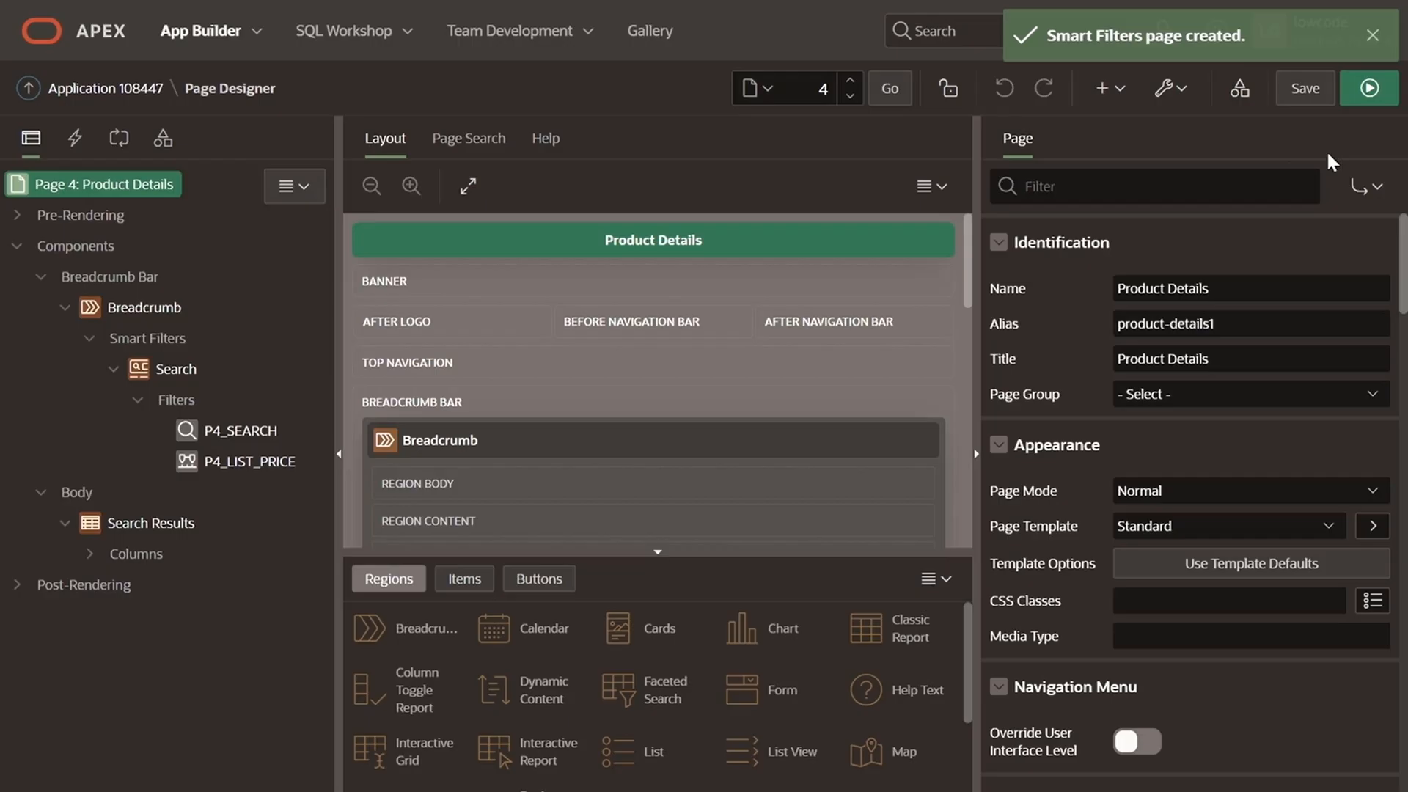
- Run the Product Details page, apply the suggested List Price >=120 filter, and remove it again
left_click(1361, 104)
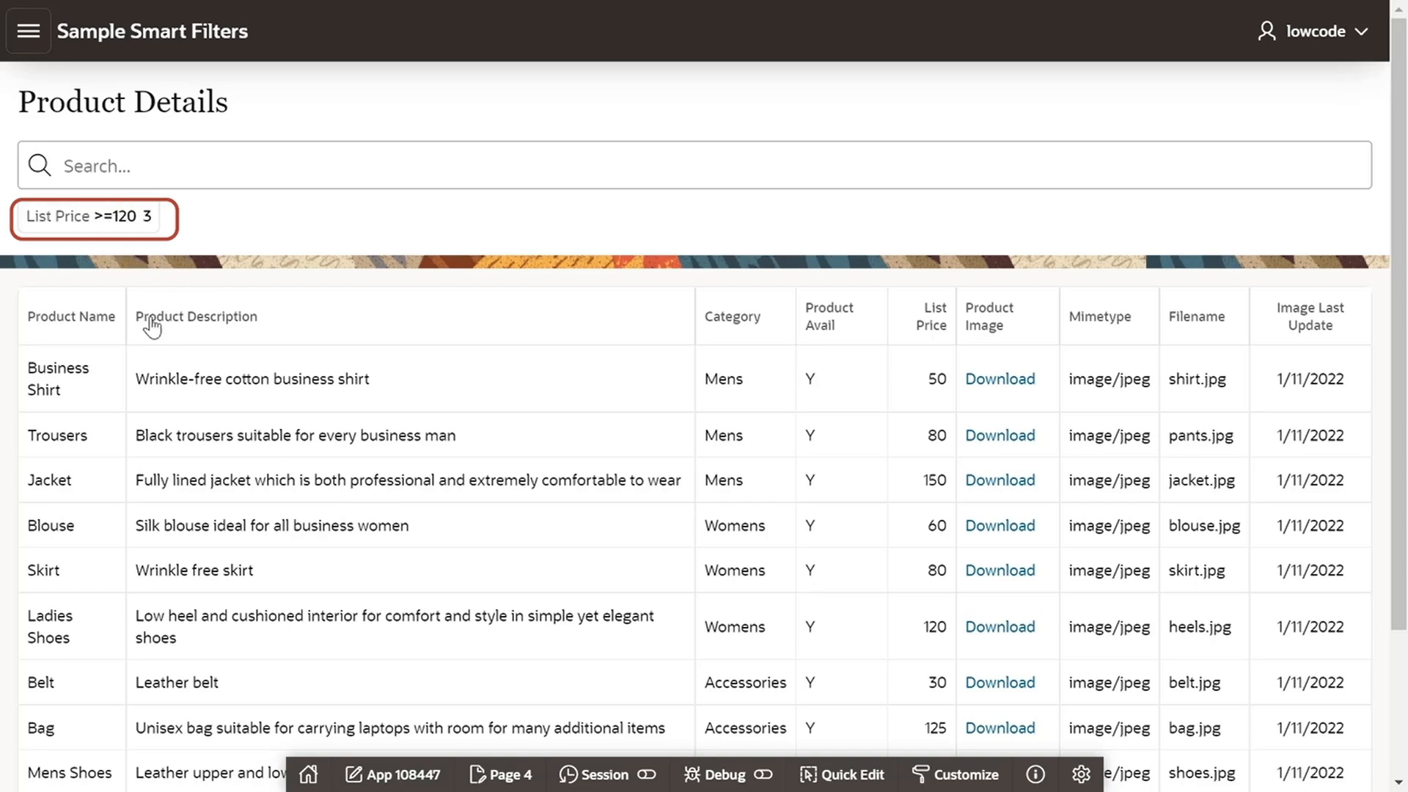
left_click(125, 232)
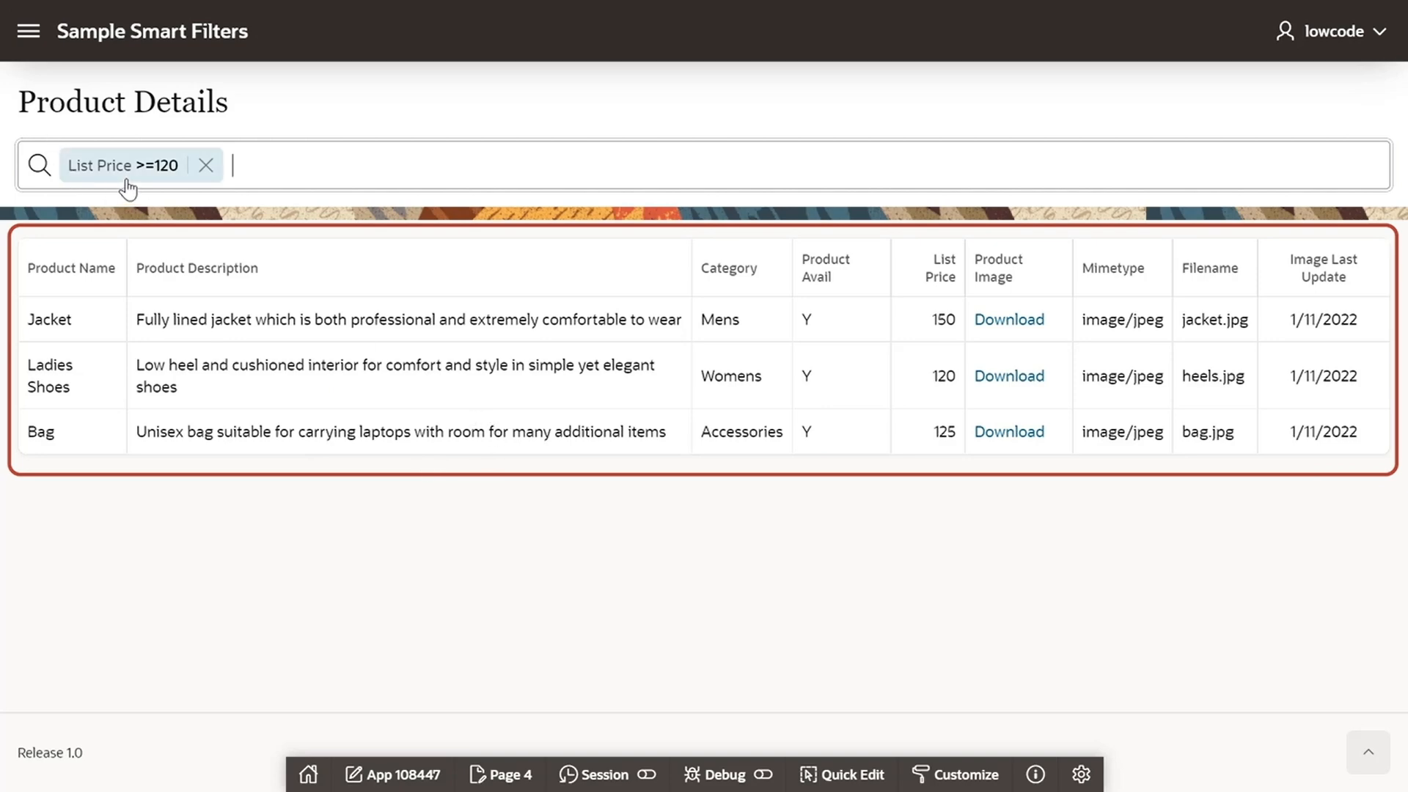
left_click(206, 165)
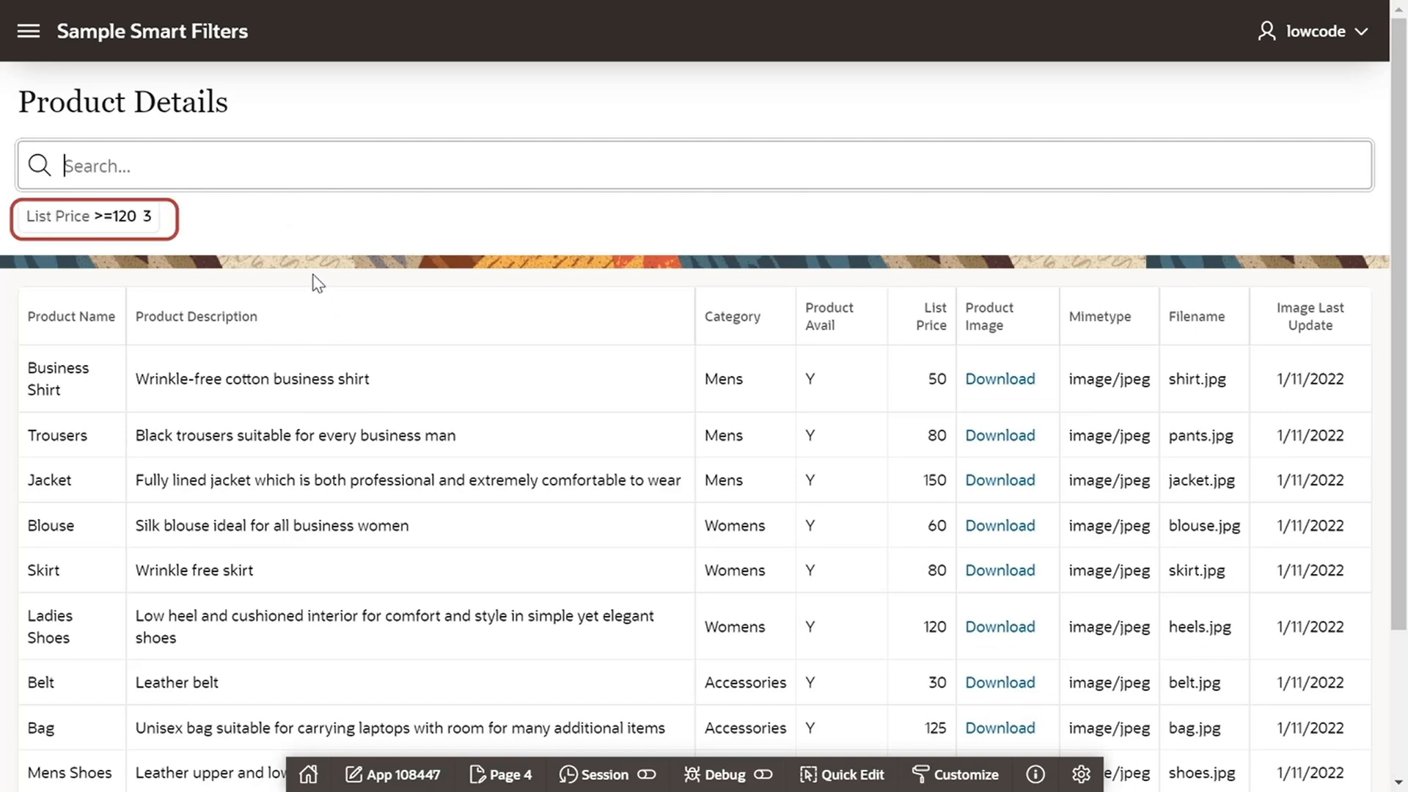
- Filter the product report by the List Price ranges 60 - 80 and 80 - 120, and clear the filter
left_click(45, 220)
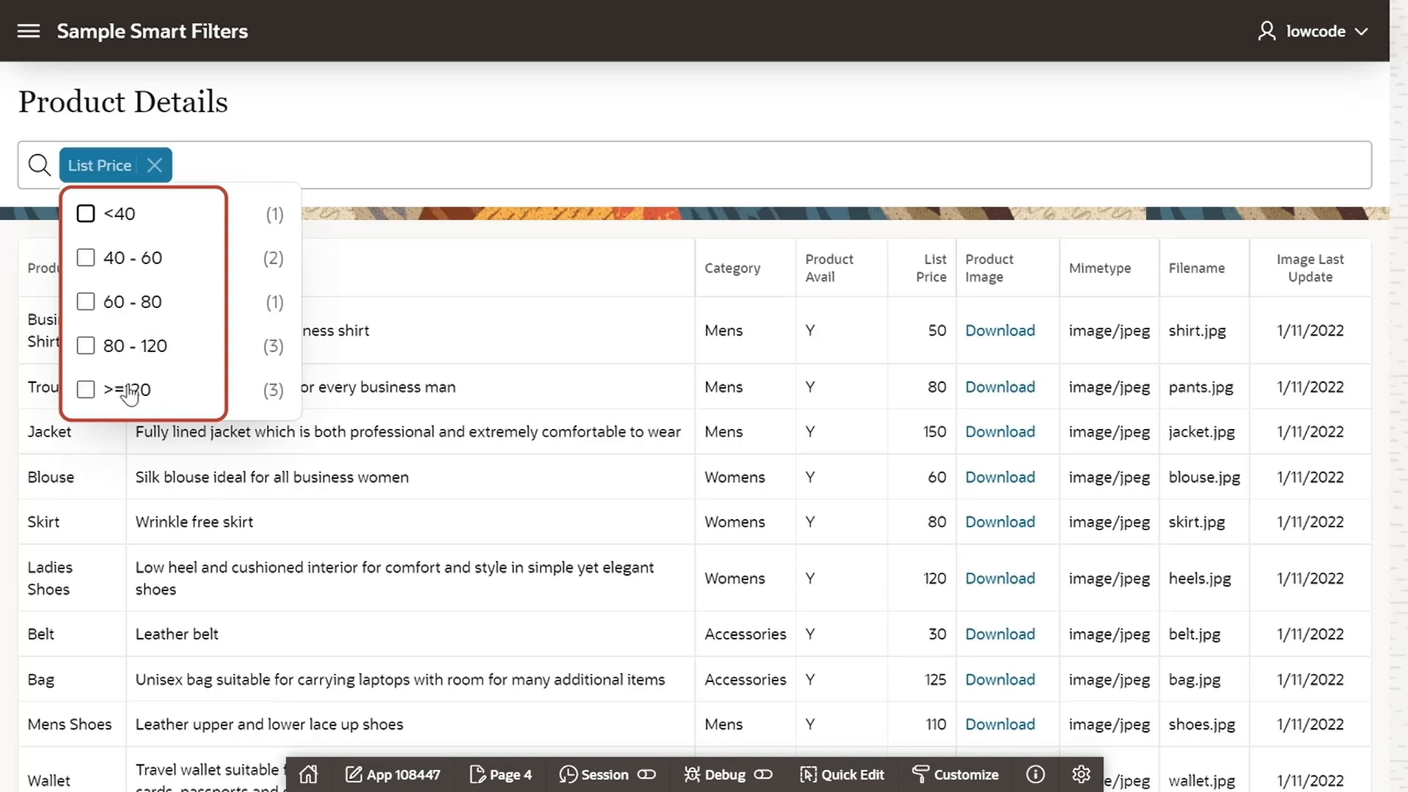
left_click(87, 346)
left_click(110, 301)
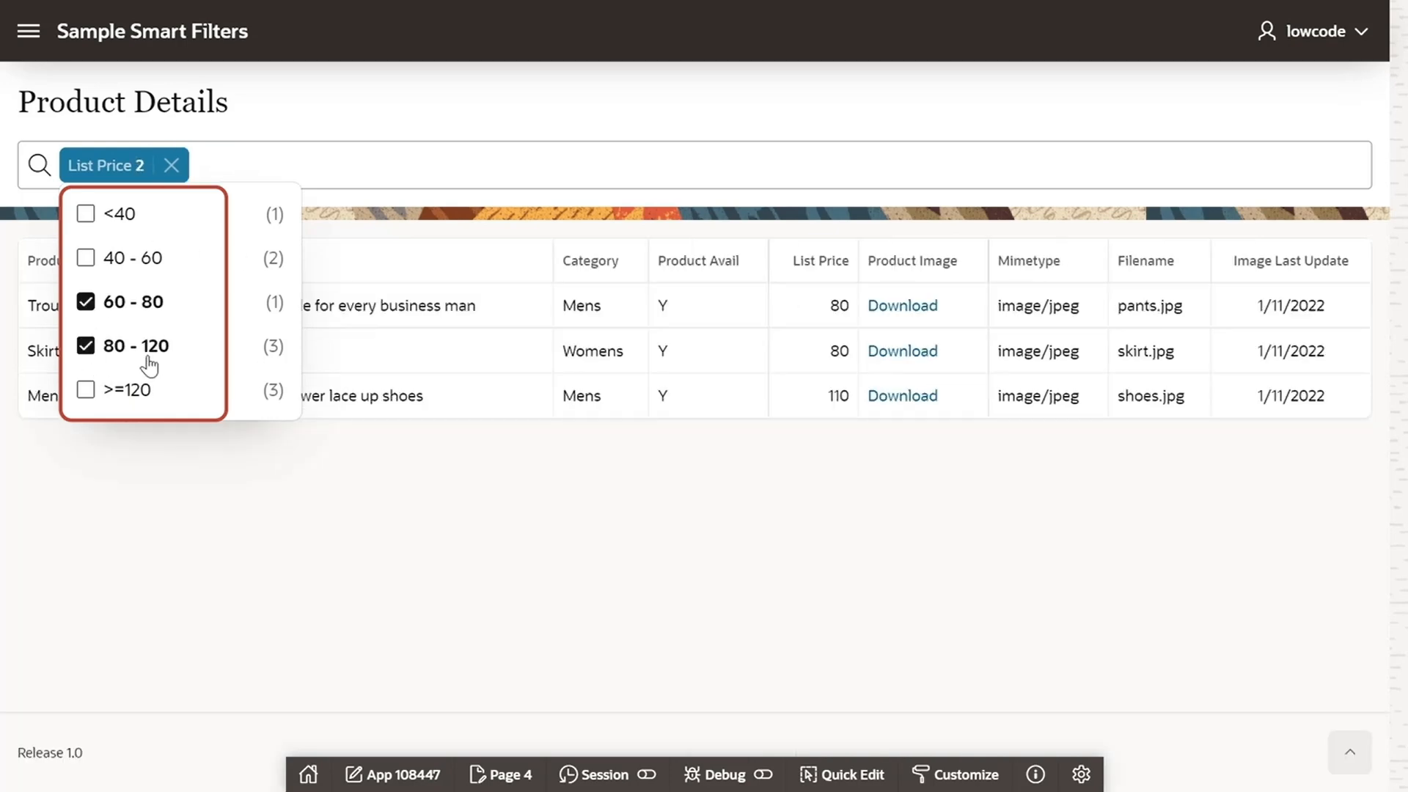
left_click(362, 169)
left_click(172, 165)
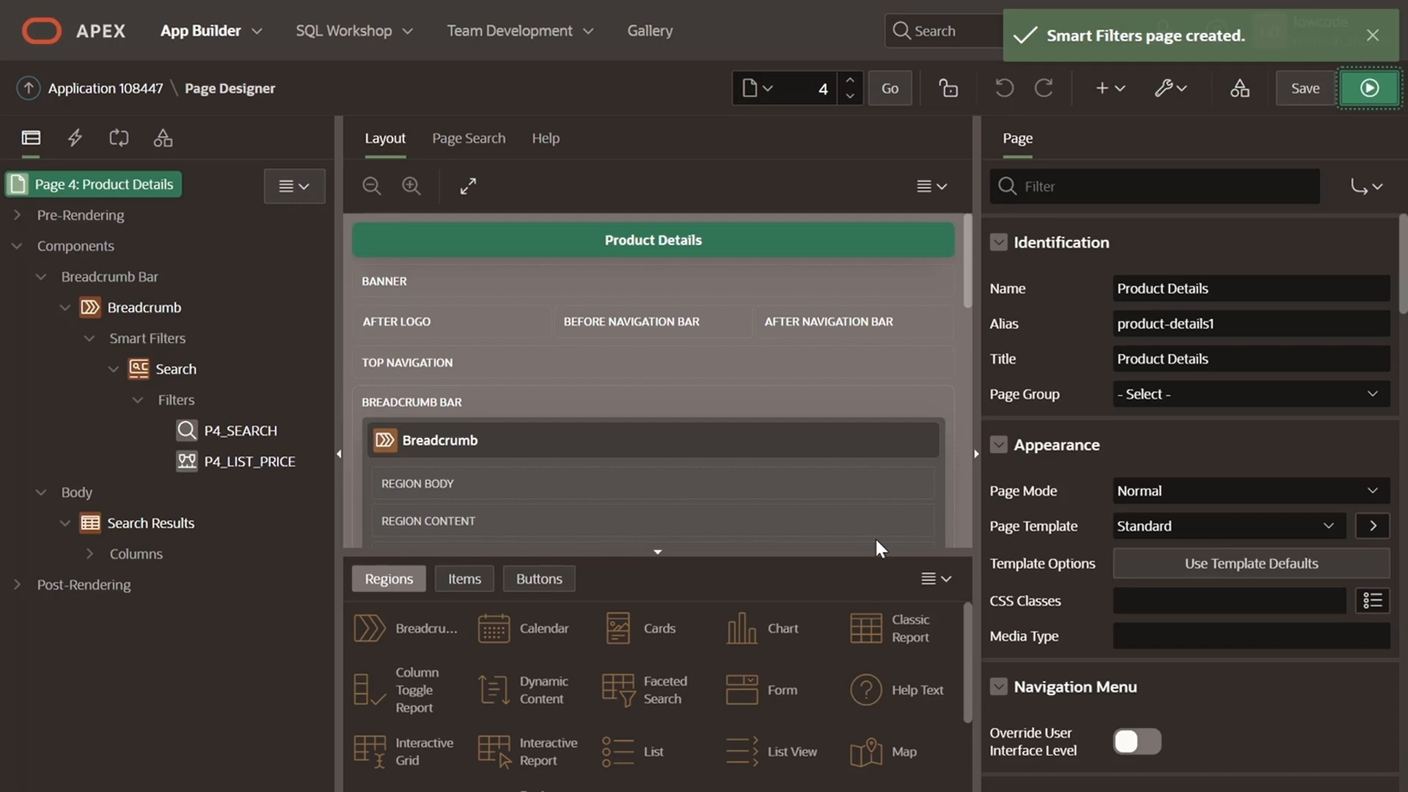
- Create a new filter in the Search smart filters region, named P4_CATEGORY, keeping the Checkbox Group type and sequence 30
left_click(173, 364)
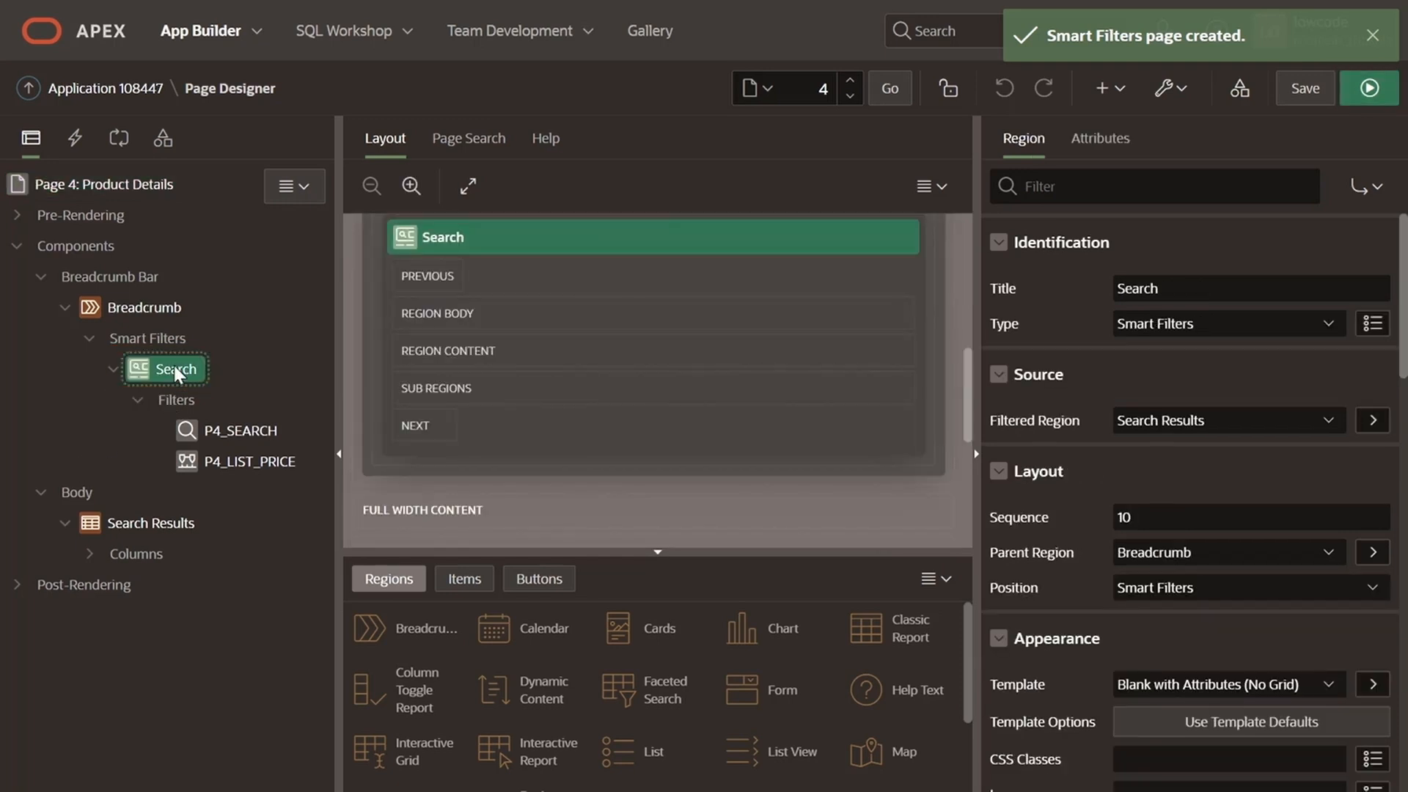
right_click(180, 405)
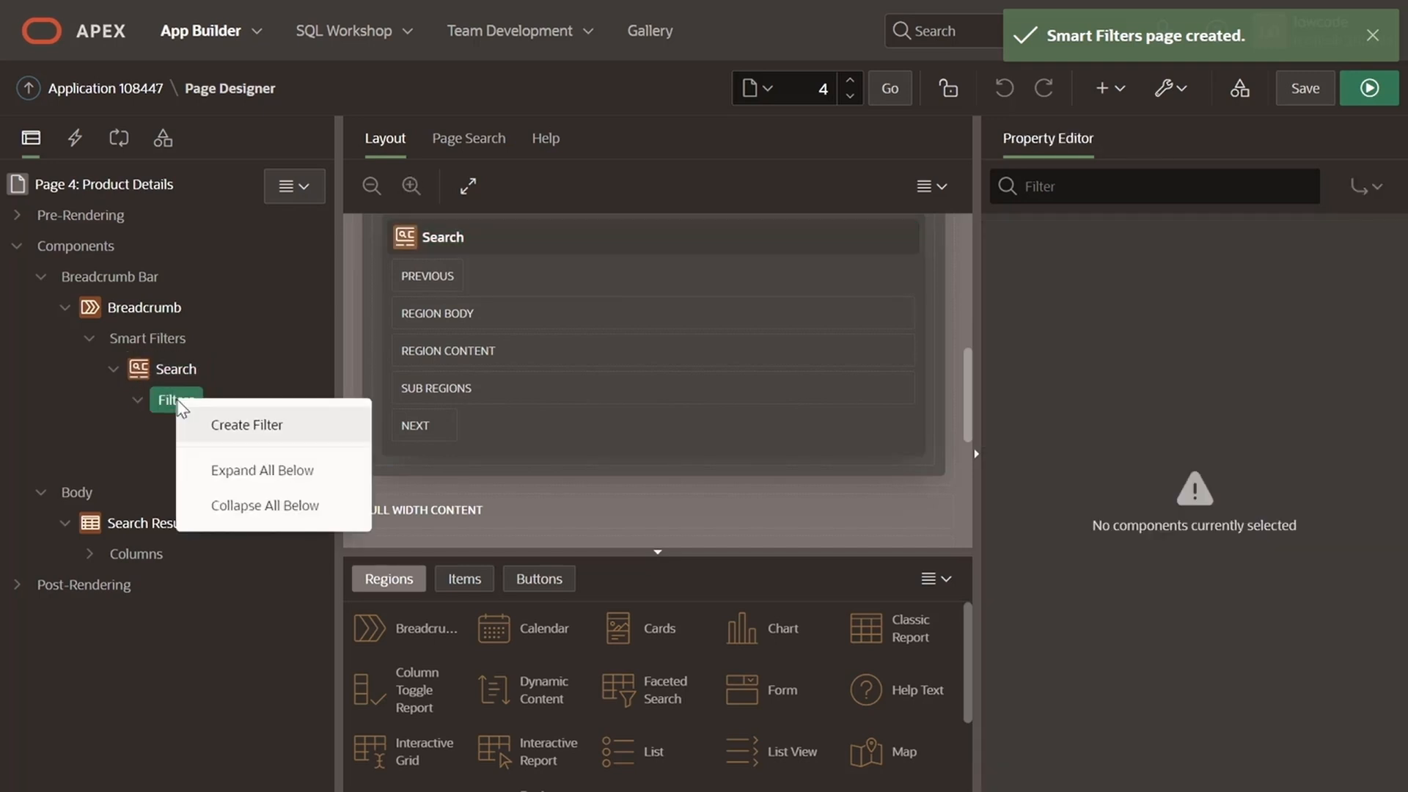
left_click(299, 434)
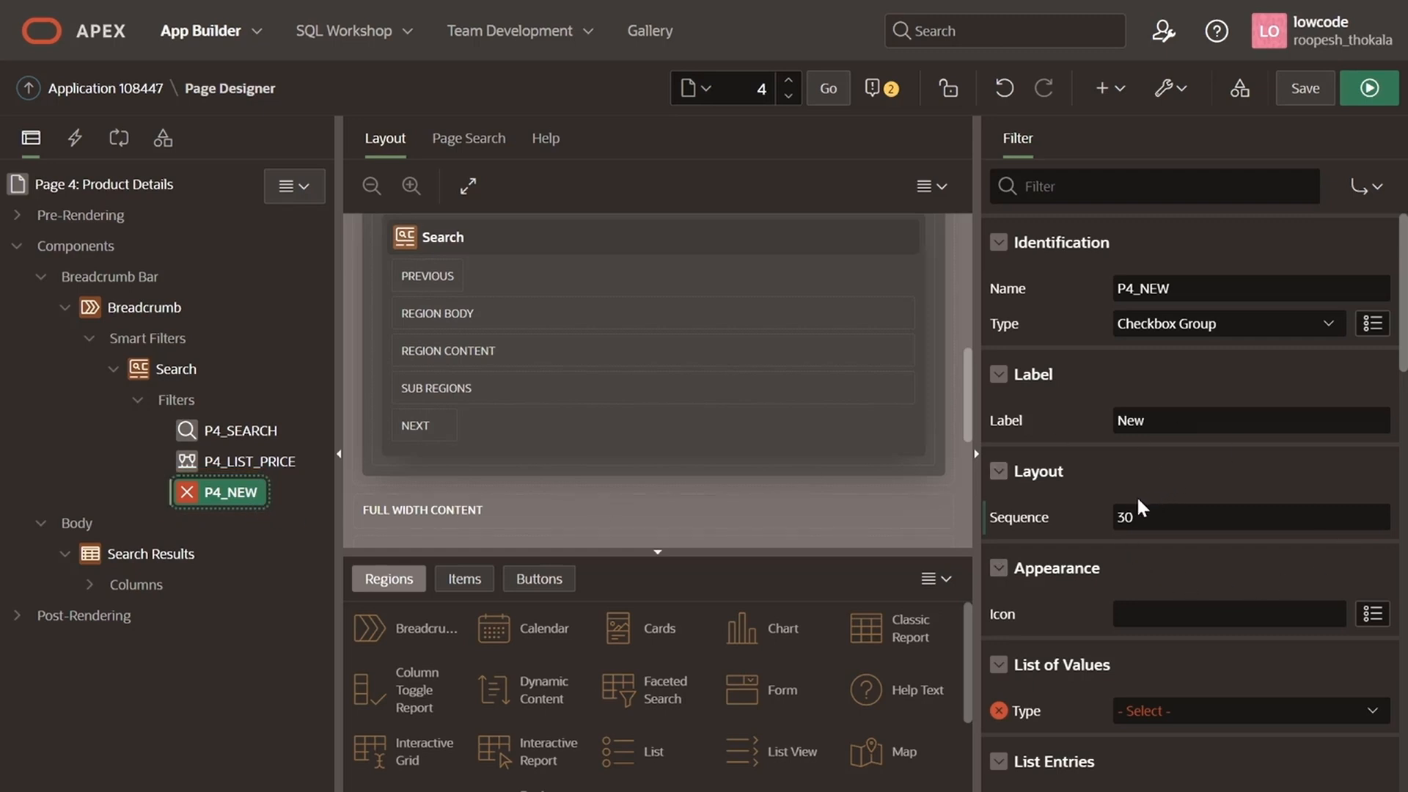
left_click(1211, 292)
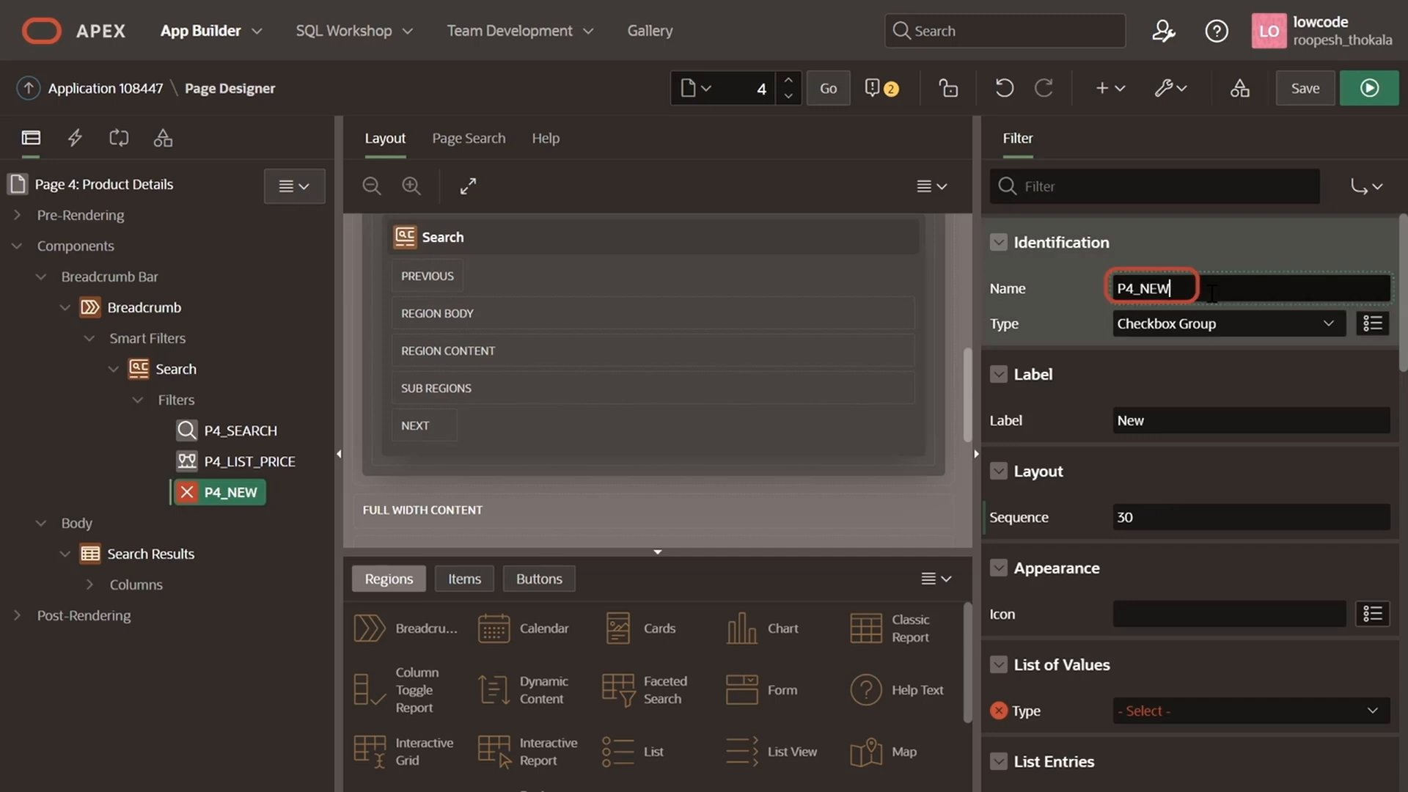
key("BackSpace")
key("BackSpace")
key("BackSpace")
type("CA")
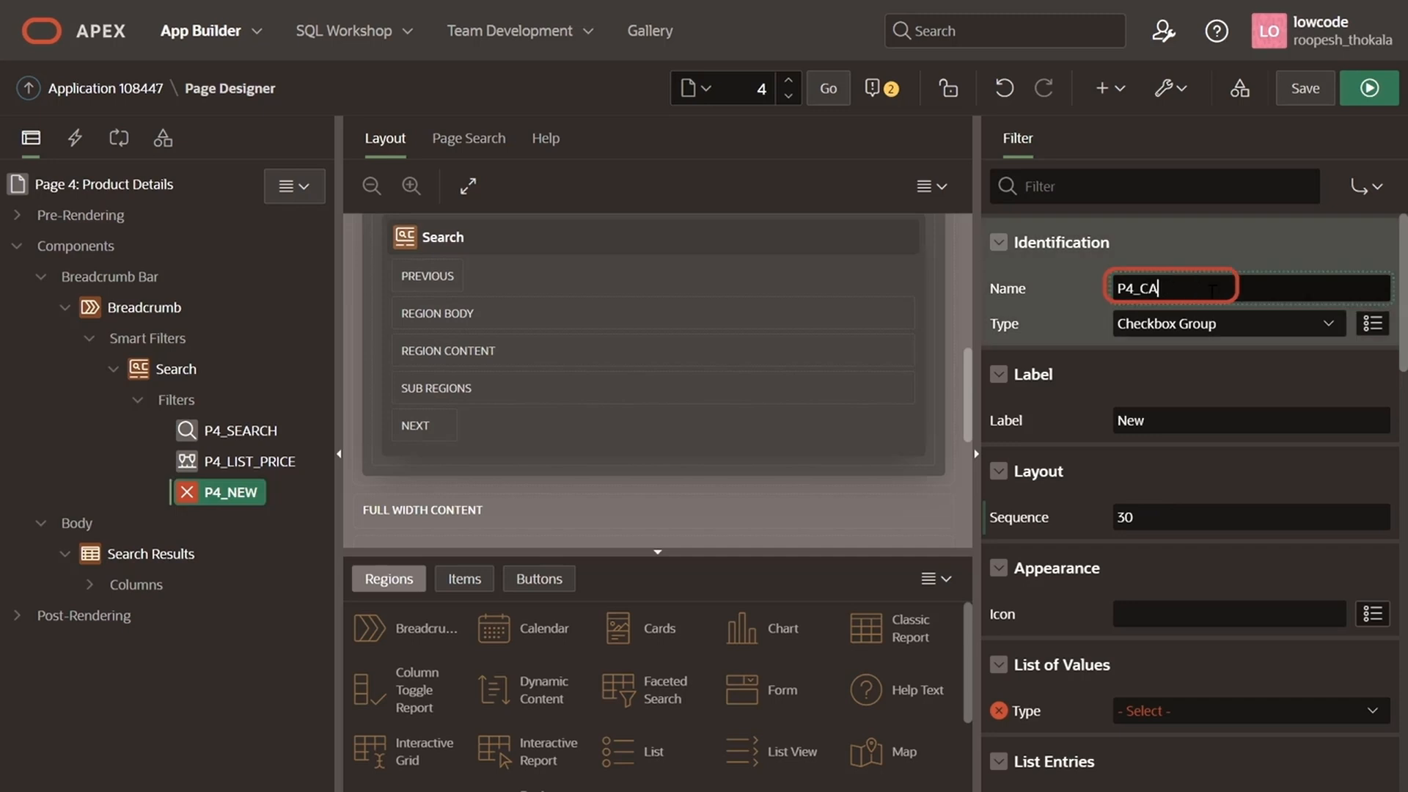
type("TEGORY")
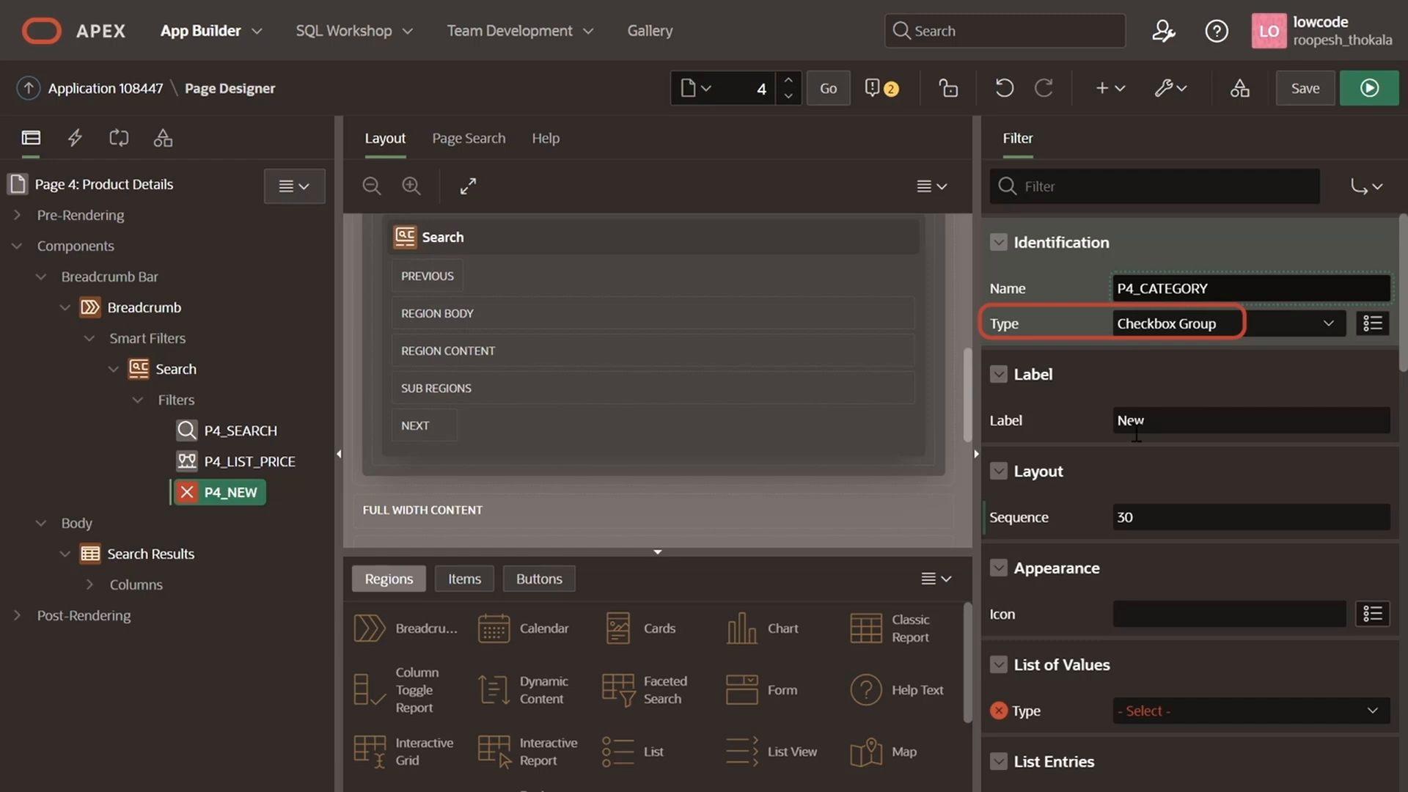
left_click(1175, 519)
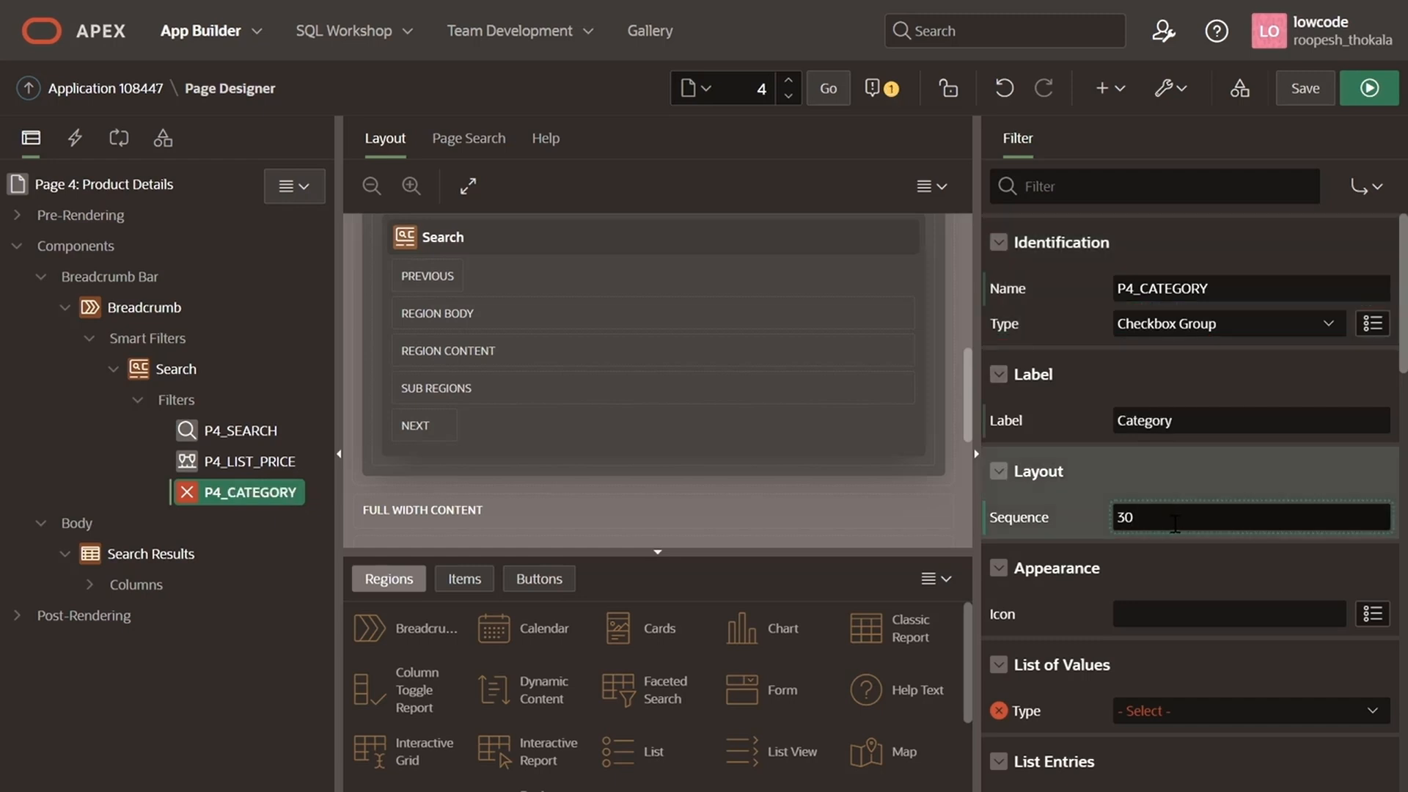
- Set the P4_CATEGORY filter's list of values type to Distinct Values and check its source database column and data type
scroll(1217, 667, "down", 3)
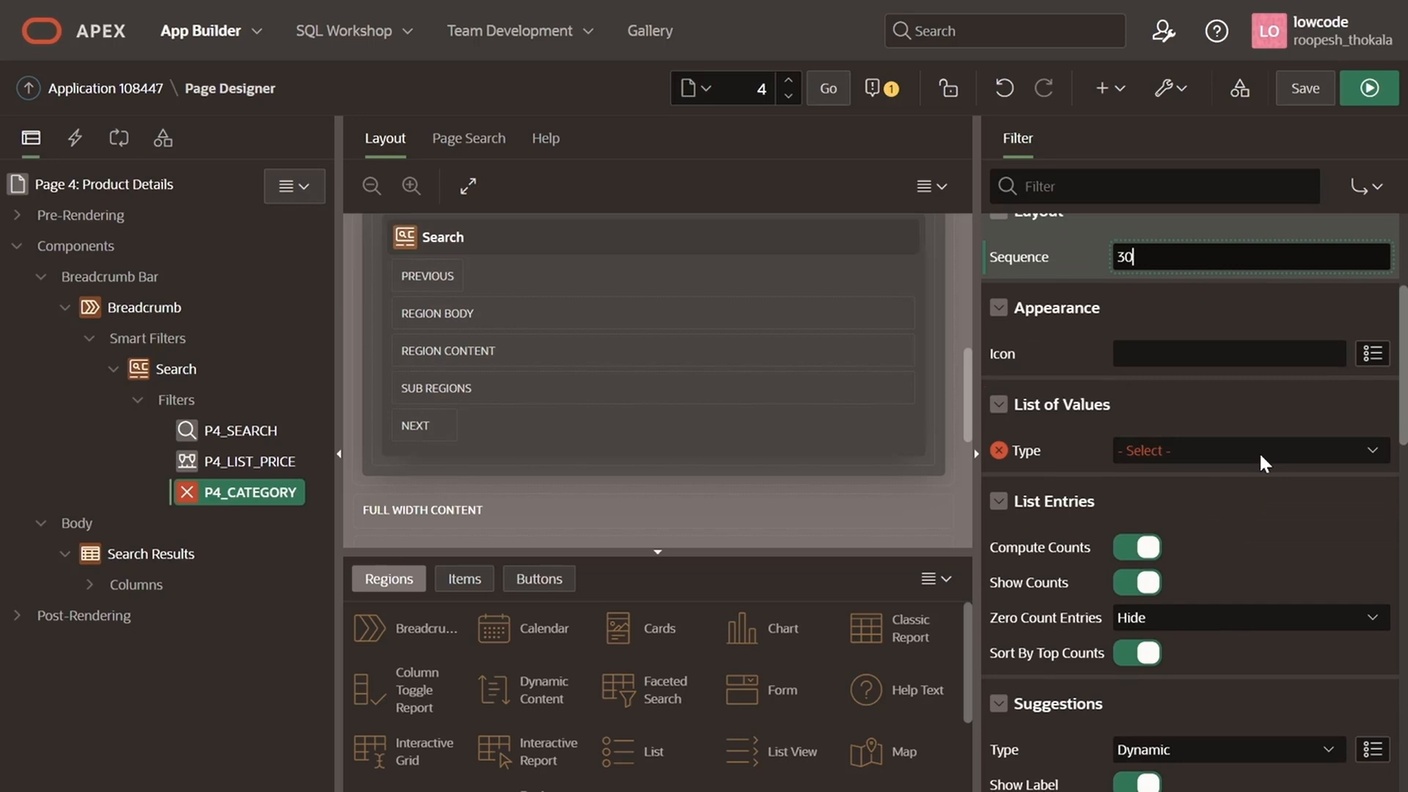
scroll(1258, 451, "down", 1)
left_click(1259, 370)
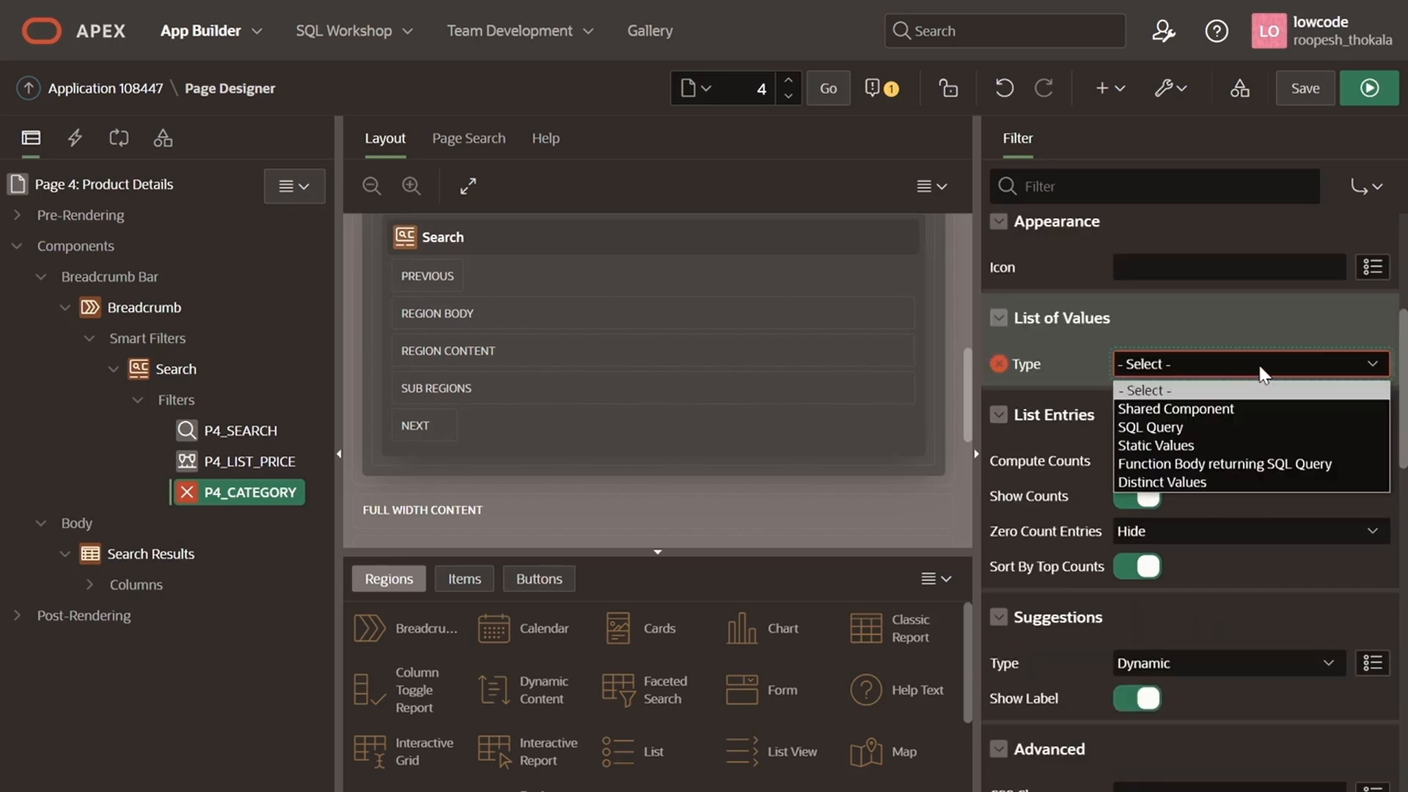
left_click(1217, 482)
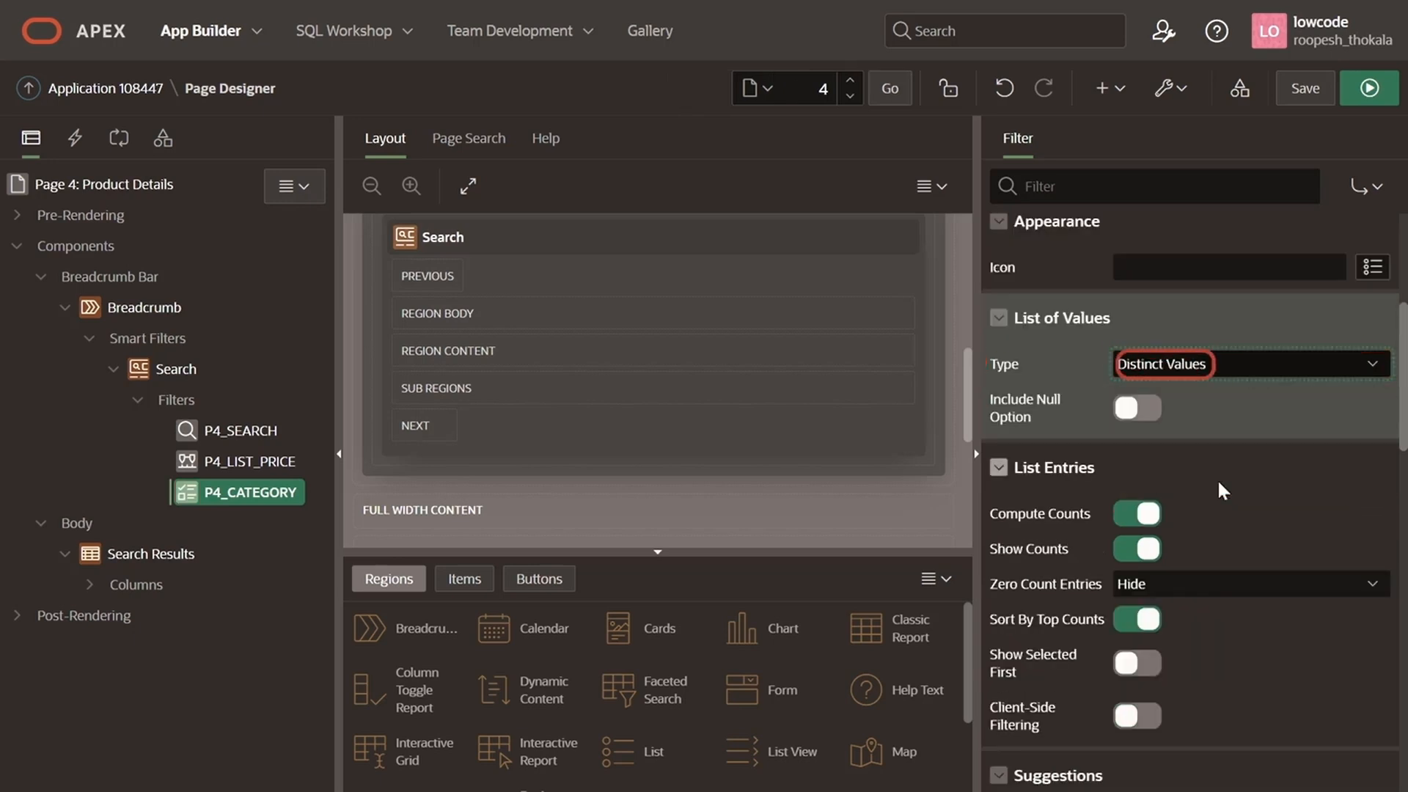
scroll(1218, 486, "down", 4)
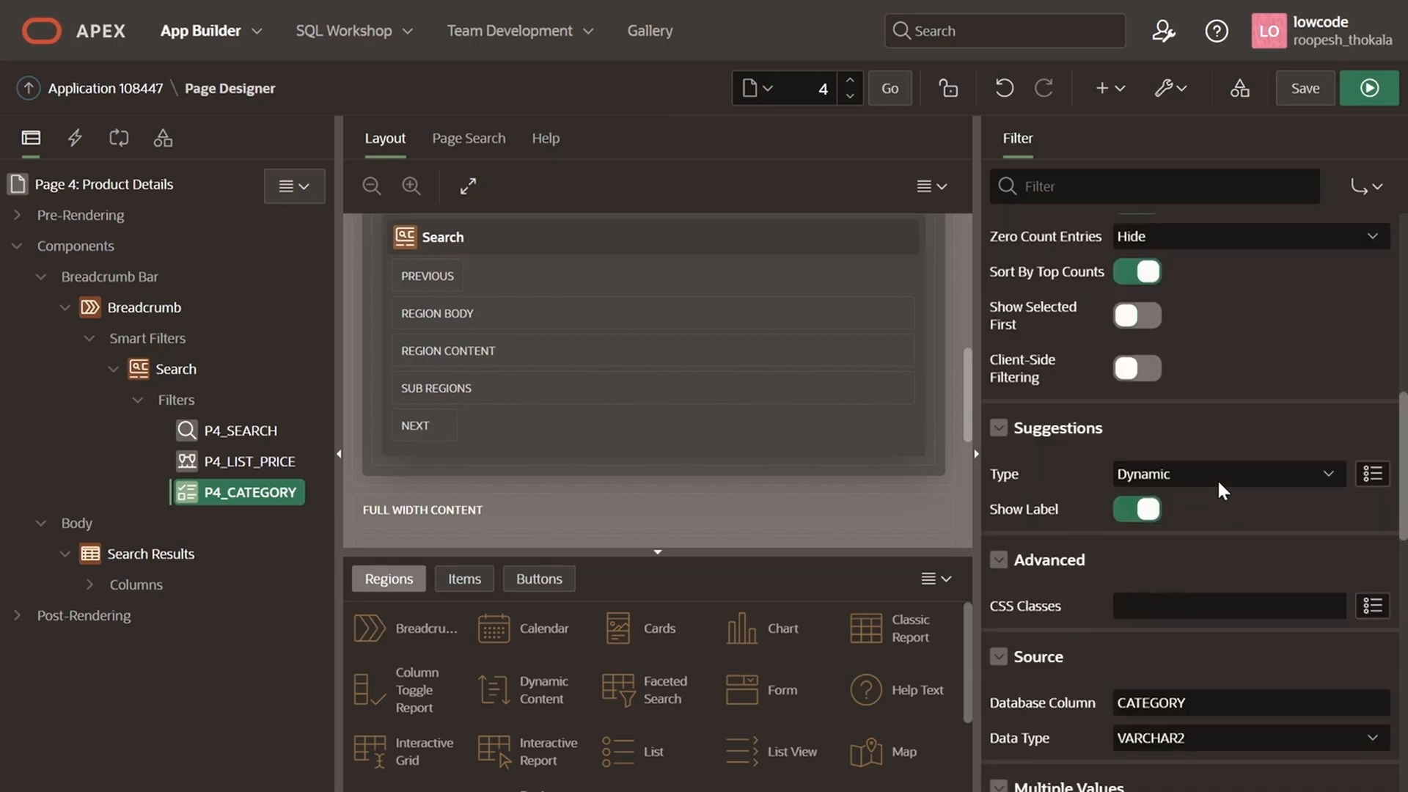
scroll(1183, 592, "down", 1)
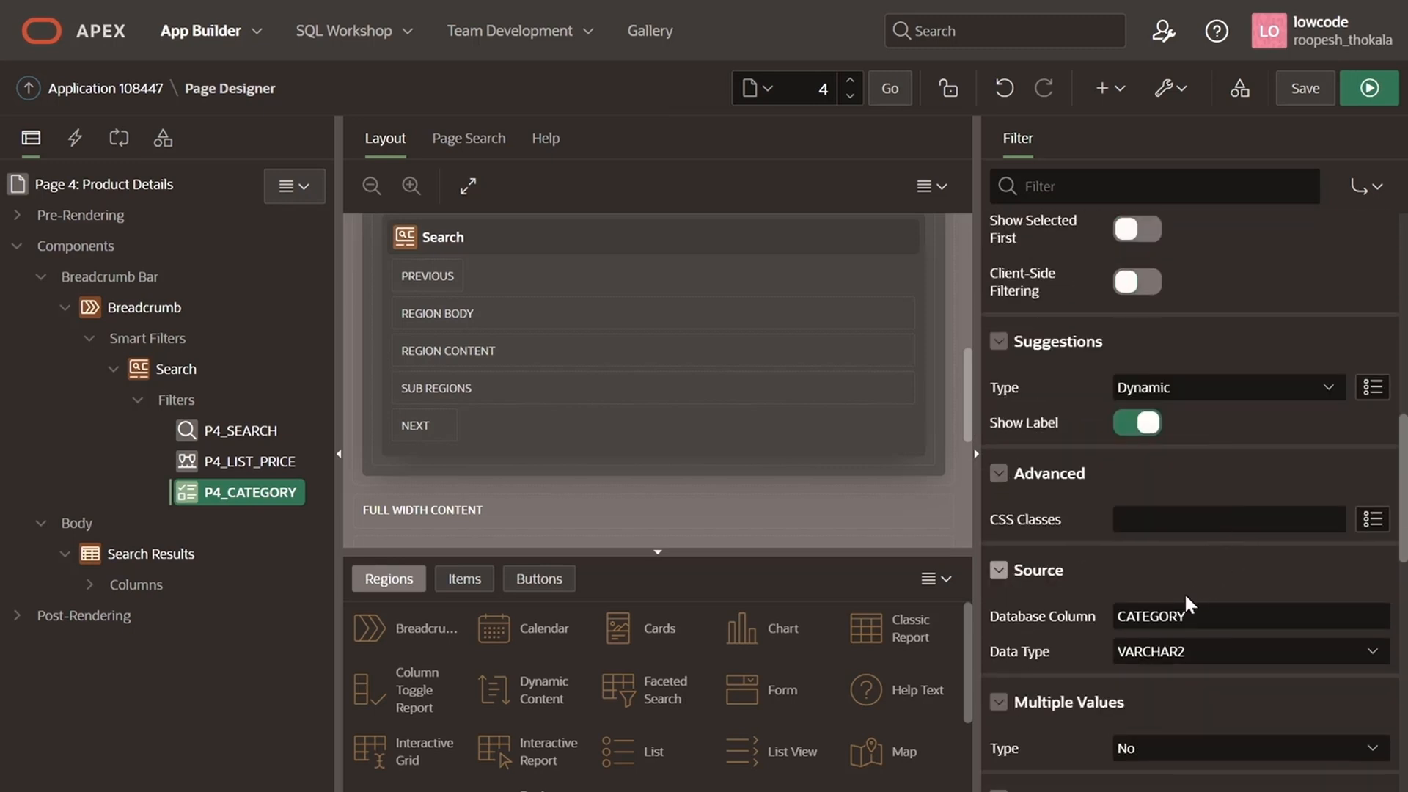
scroll(1171, 612, "down", 1)
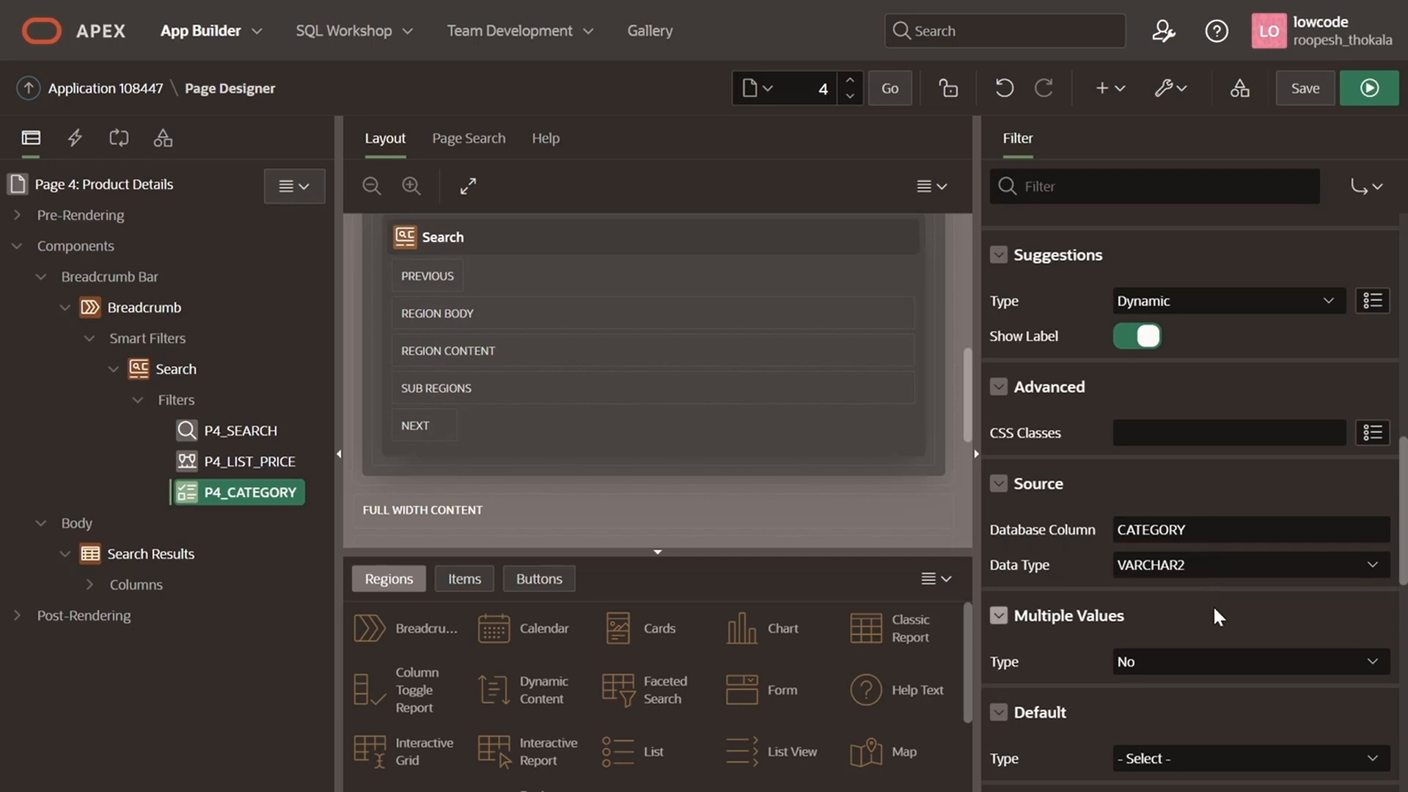
- Save and run the Product Details page, and apply the suggested Category Mens filter to the report
left_click(1362, 98)
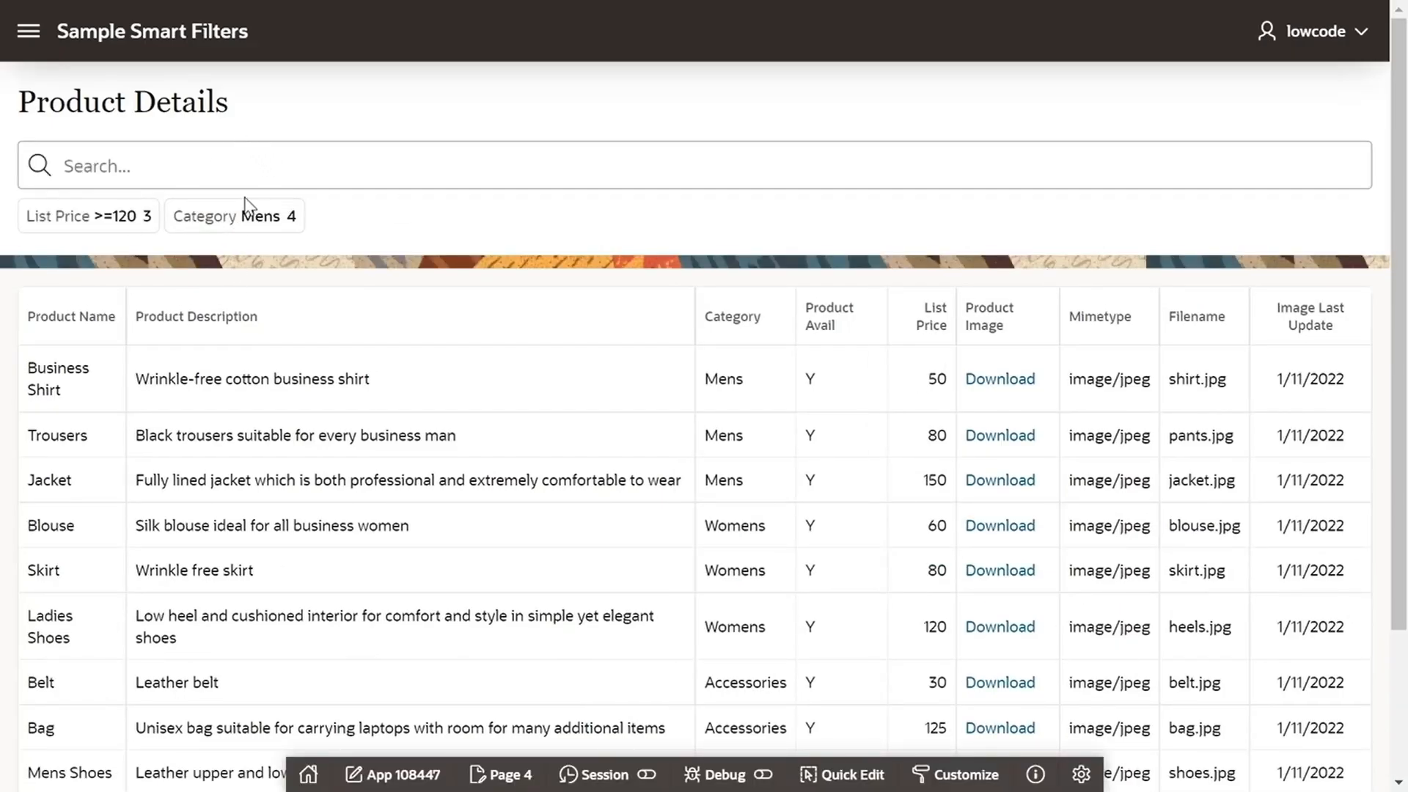
left_click(245, 227)
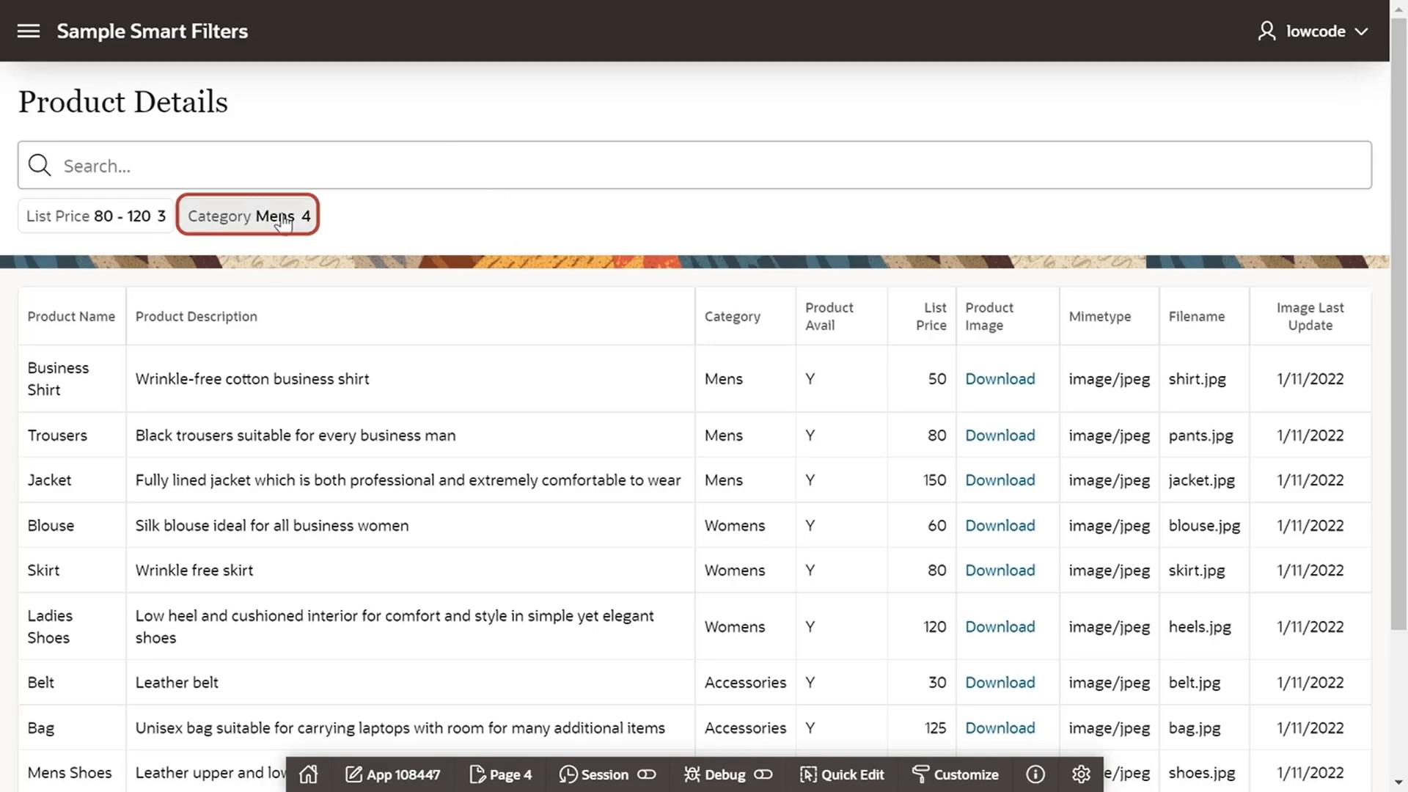
left_click(283, 224)
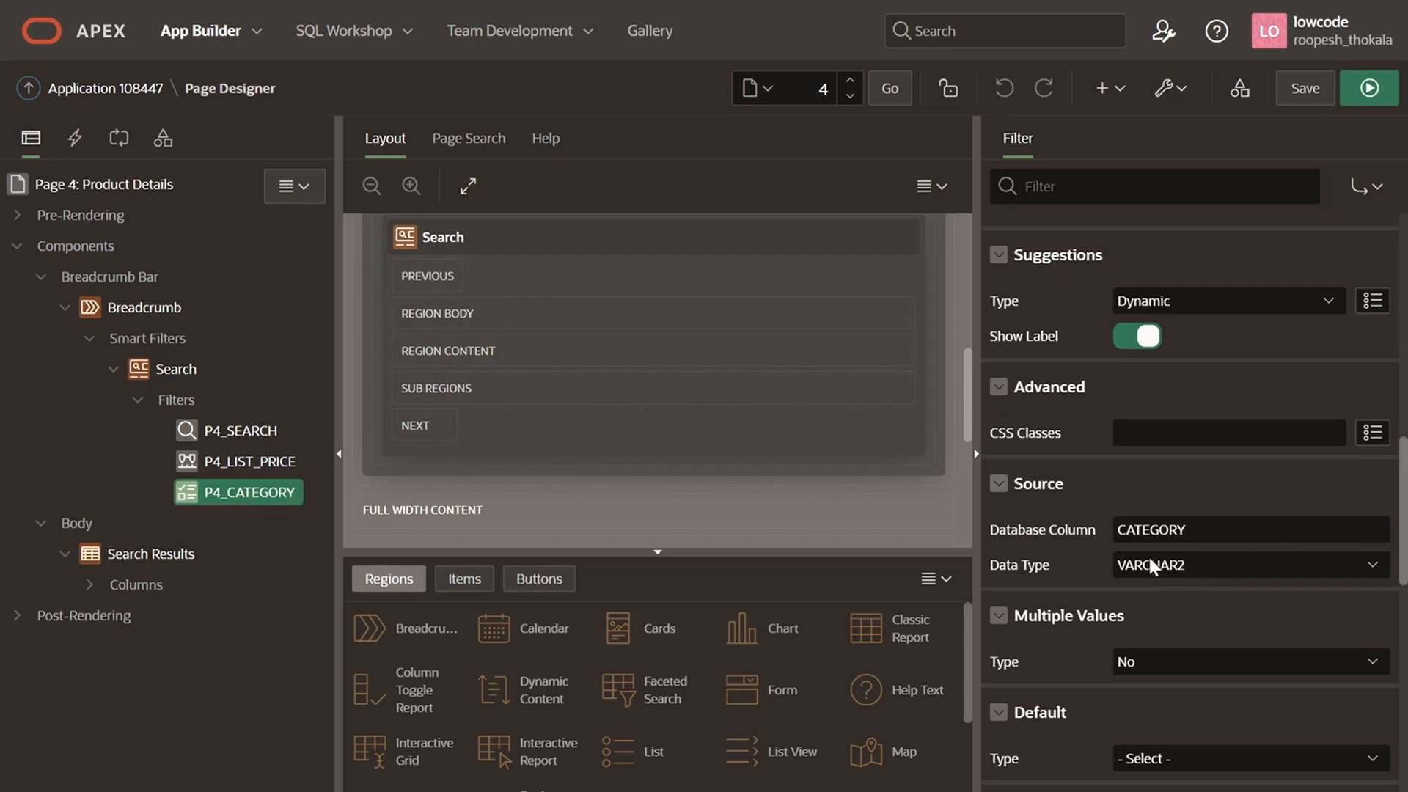
- Enable Client-Side Filtering in the list entries settings of the P4_CATEGORY filter
scroll(1148, 558, "down", 6)
scroll(1160, 535, "down", 3)
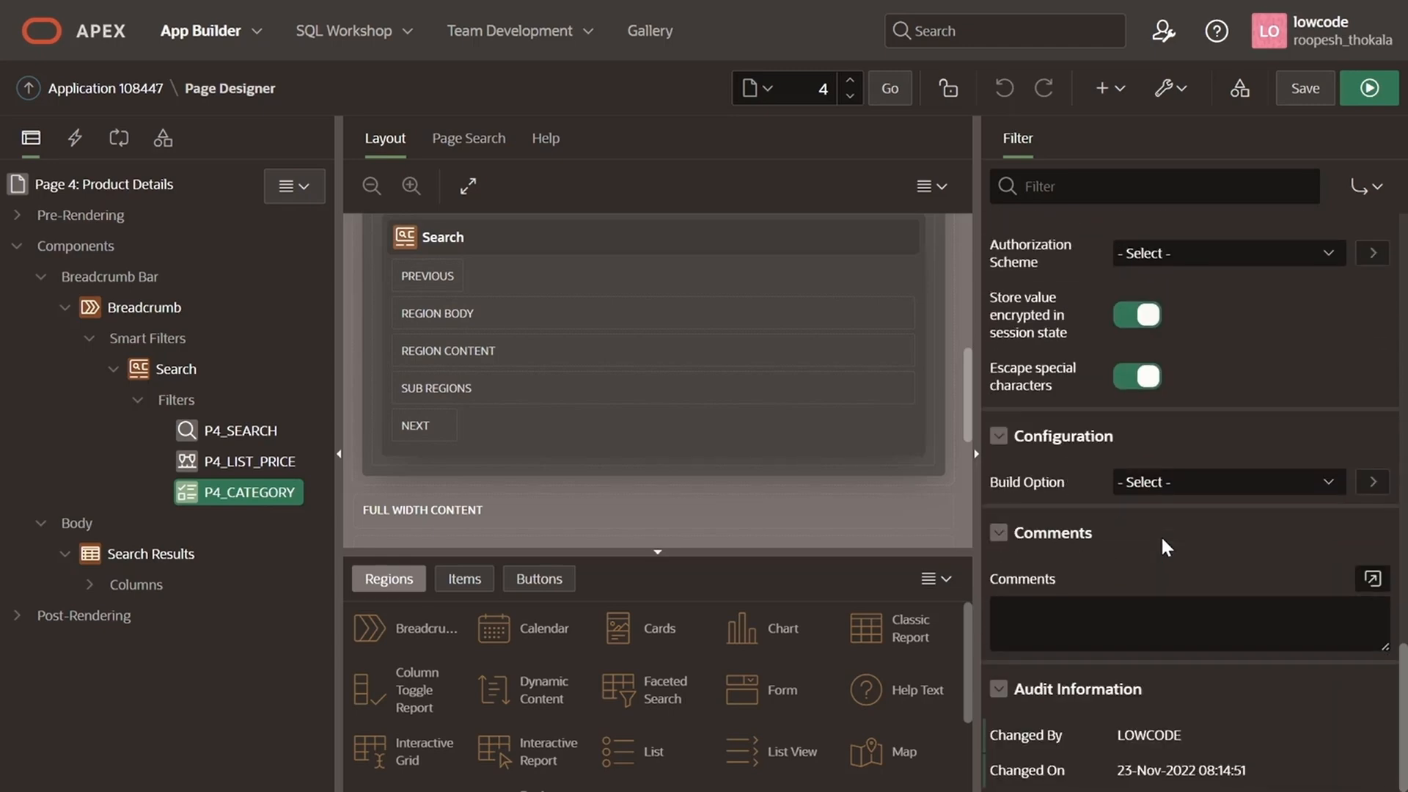
scroll(1165, 525, "up", 10)
scroll(1168, 517, "up", 8)
scroll(1172, 528, "down", 4)
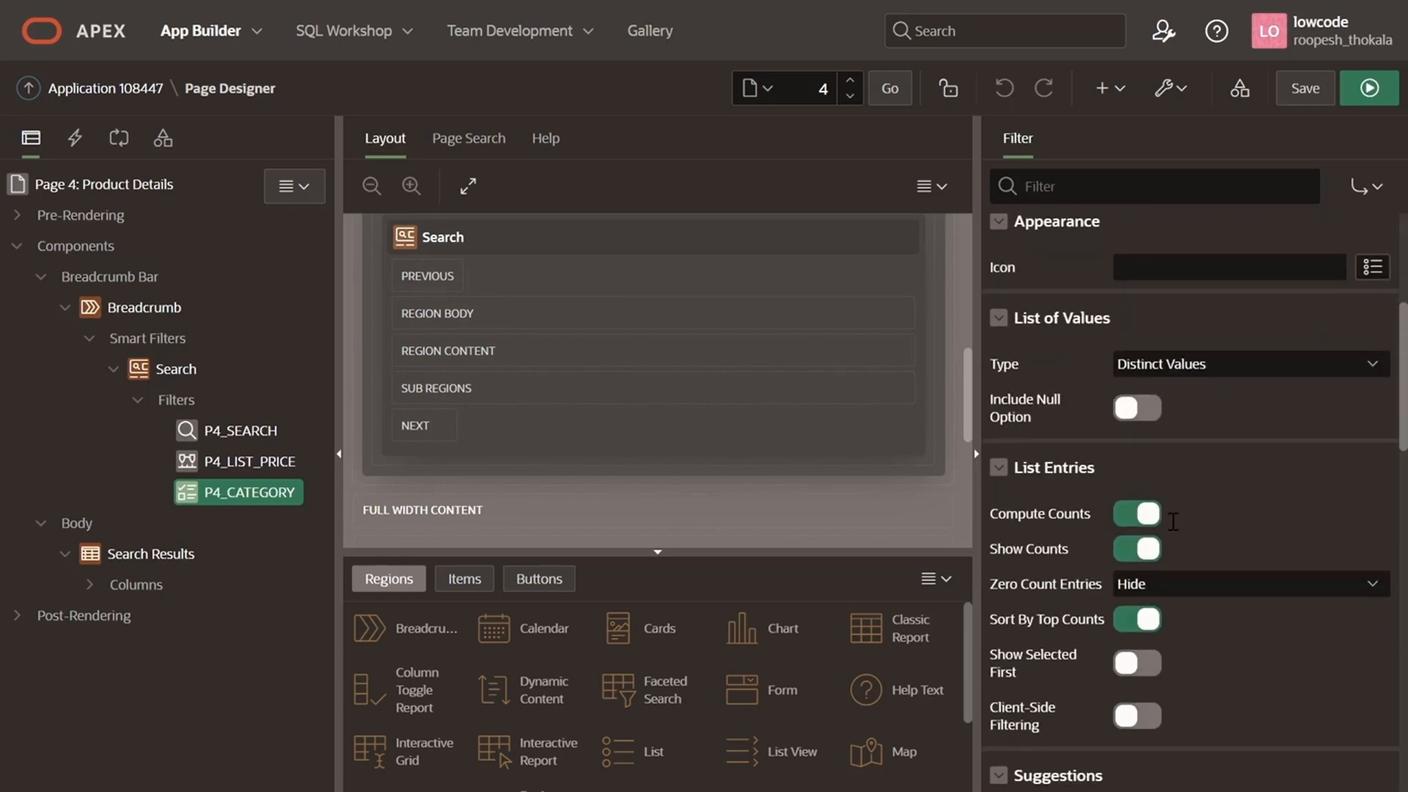
scroll(1171, 513, "down", 1)
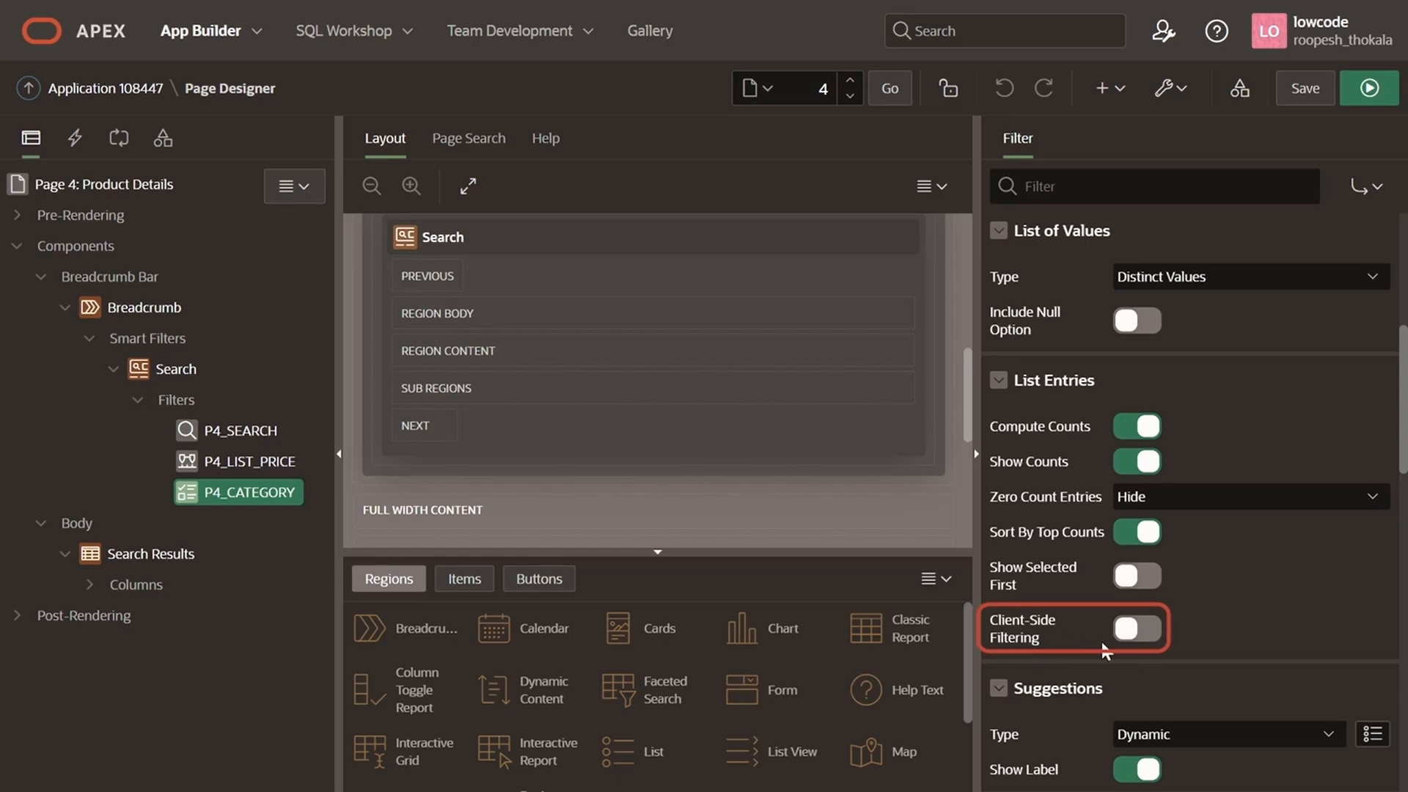
left_click(1145, 635)
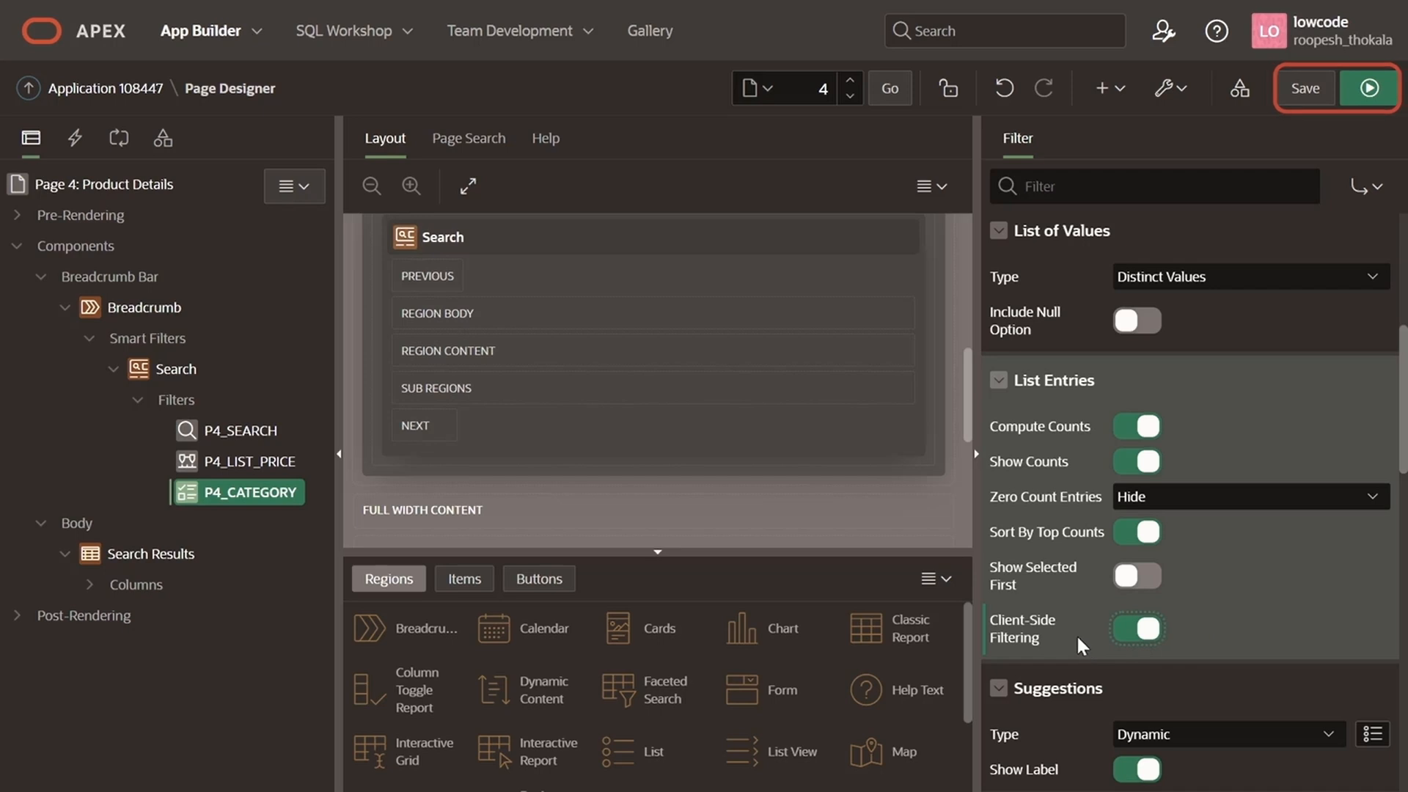
- Save and rerun the page, remove the Category Mens filter, and search the Category filter's options for "wome"
left_click(1367, 100)
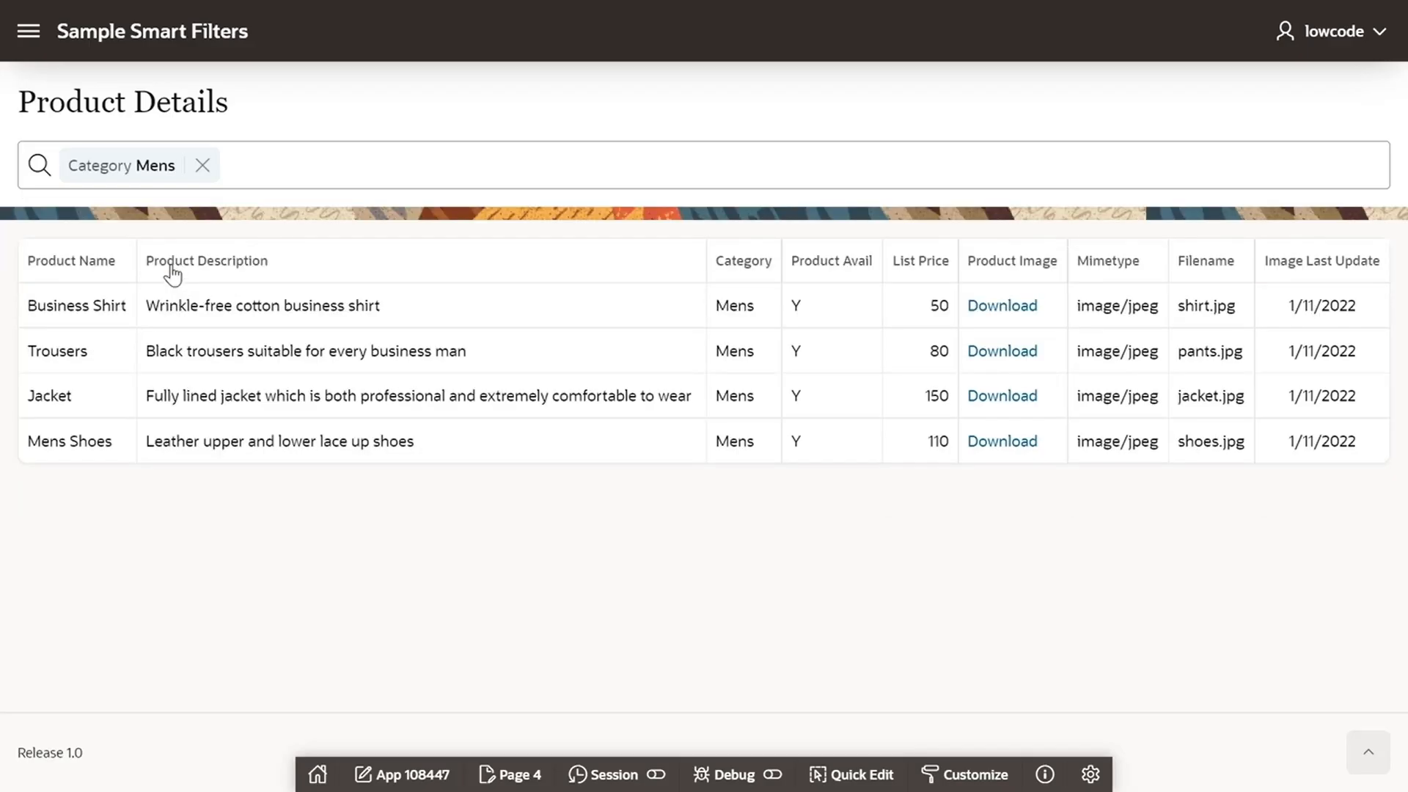
left_click(202, 165)
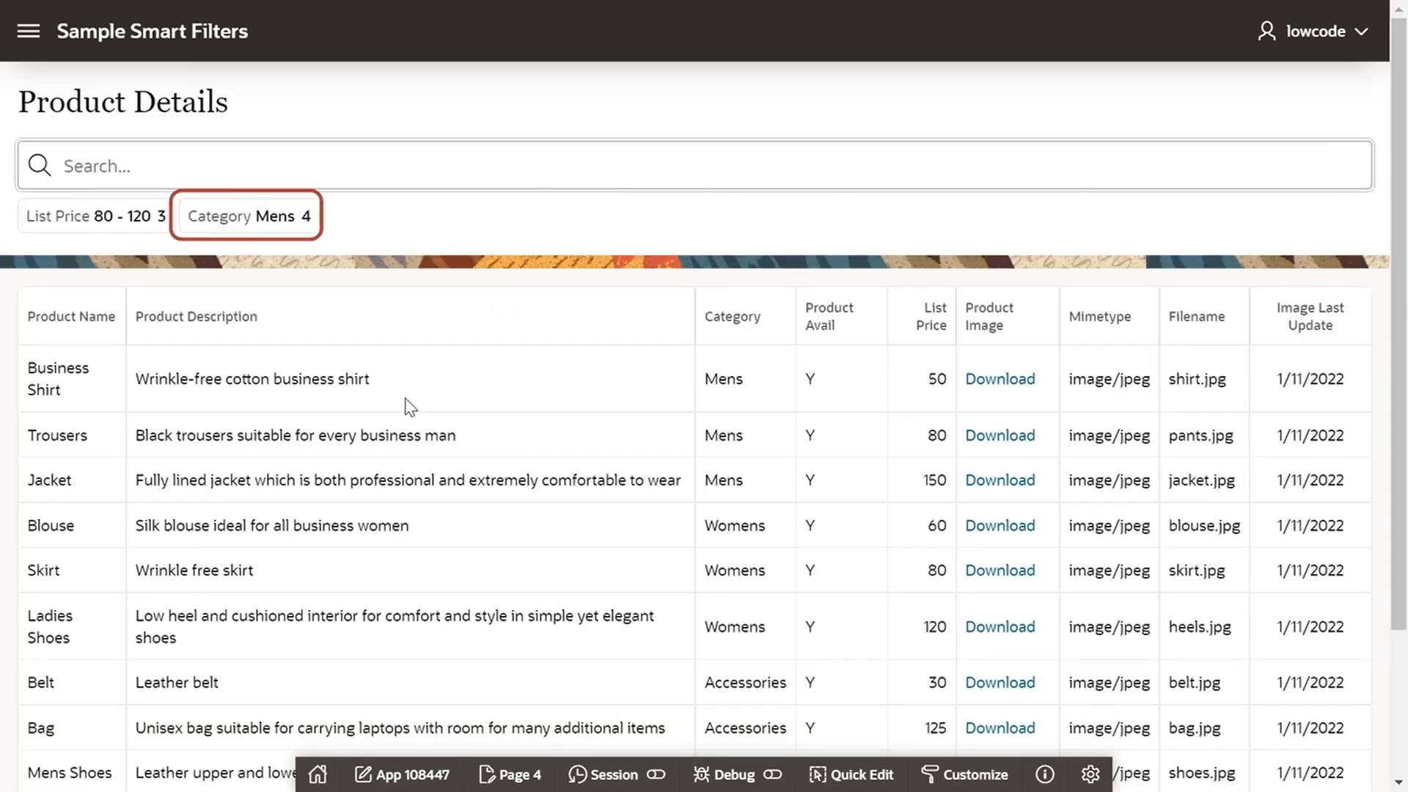
left_click(220, 229)
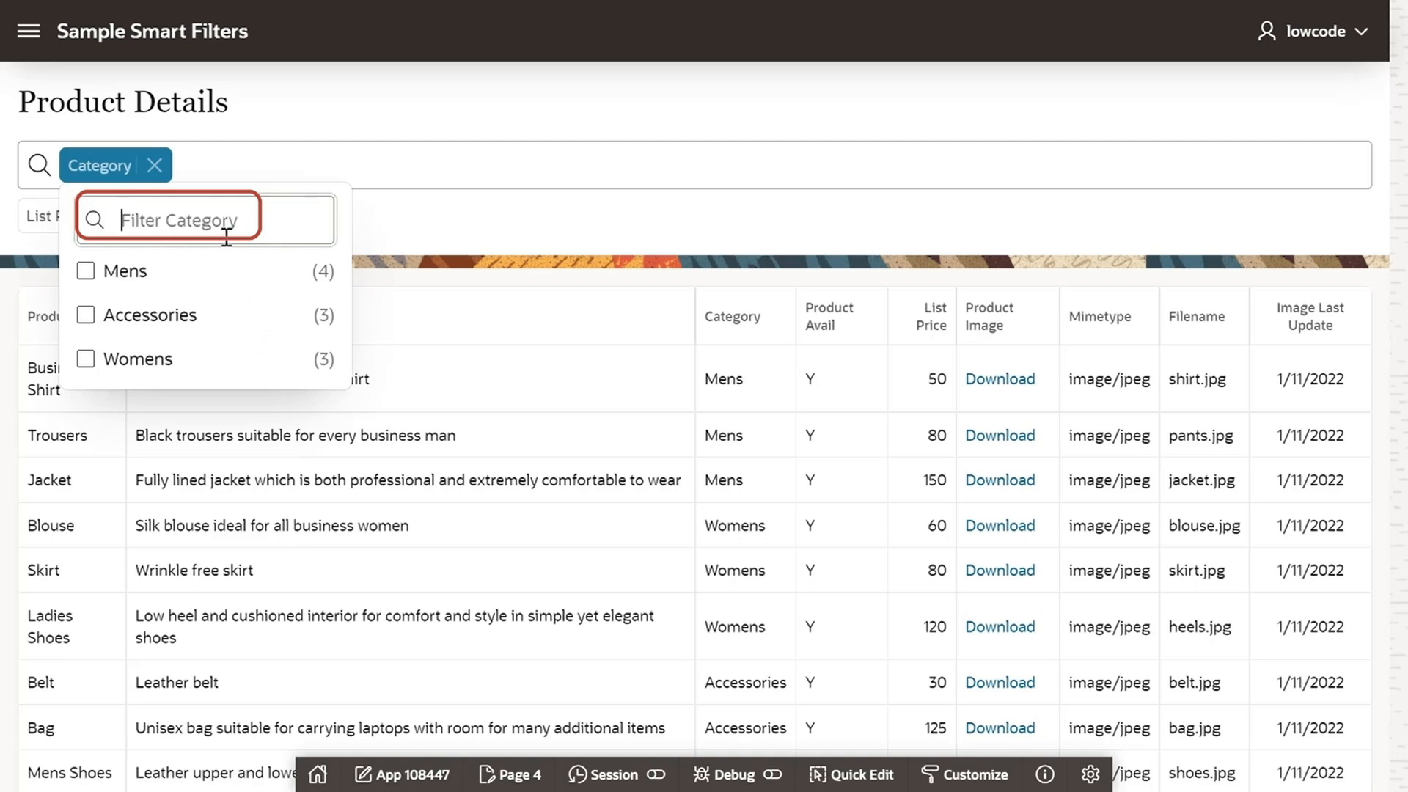
type("wome")
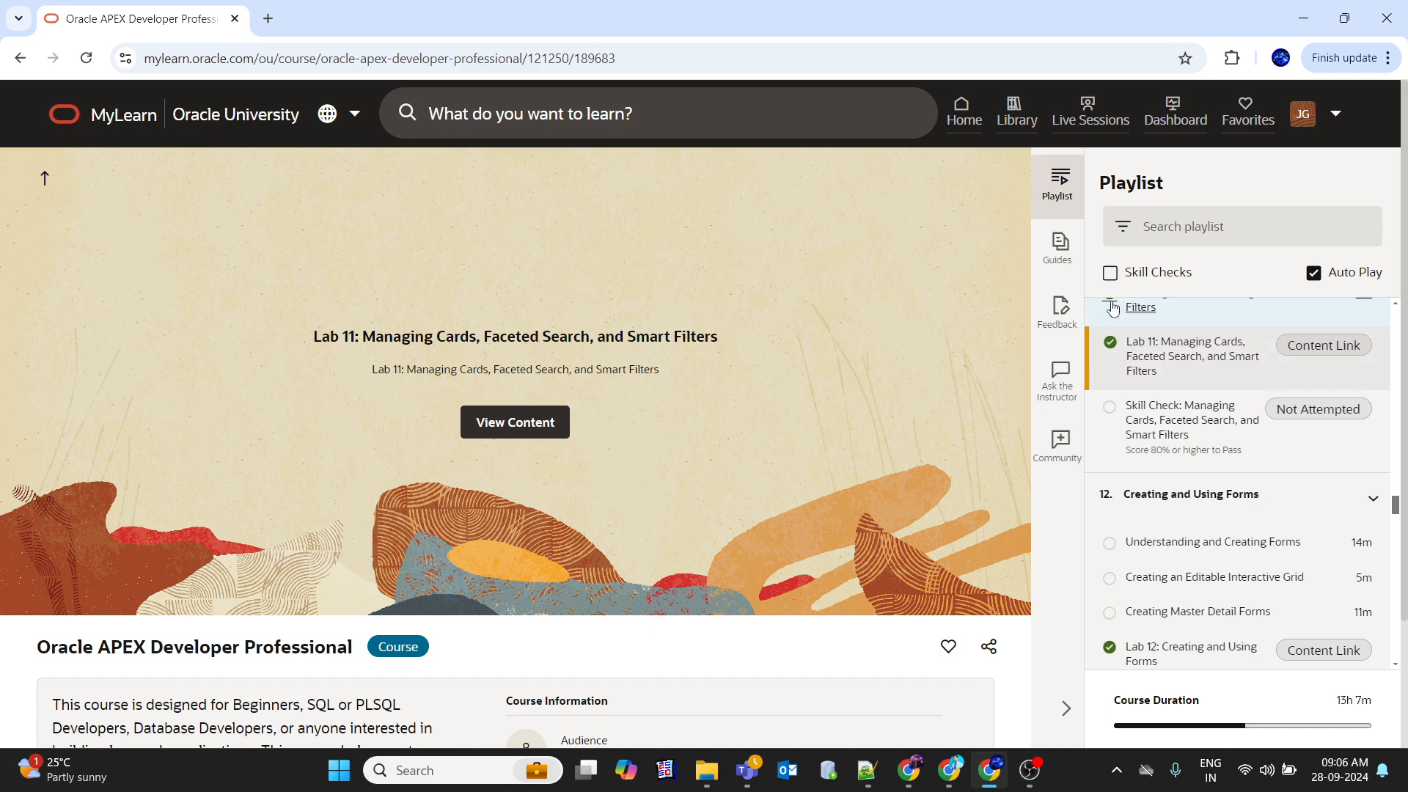
- Switch to the MyLearn course and play the Understanding and Creating Forms lesson in full screen at 1080p quality
left_click(1121, 544)
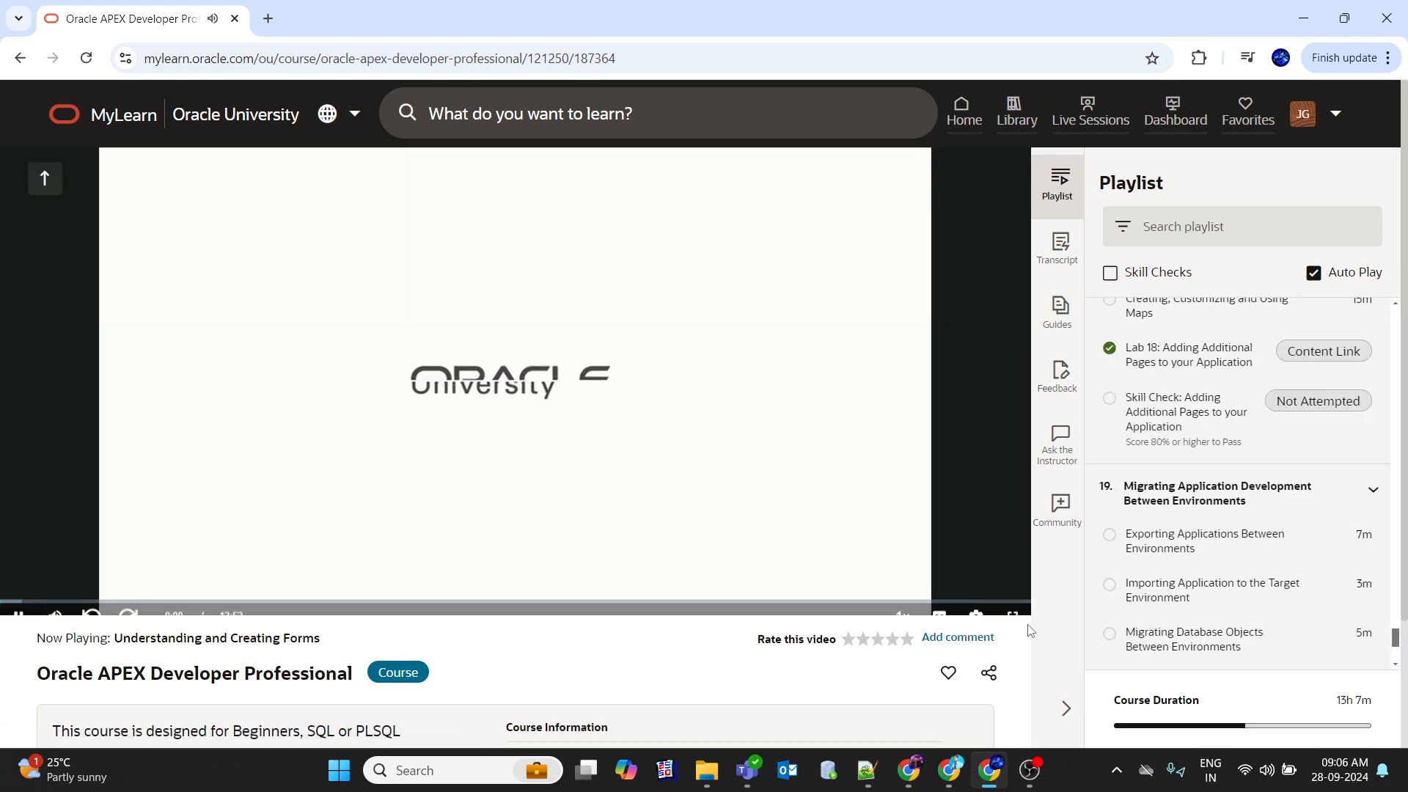
left_click(976, 601)
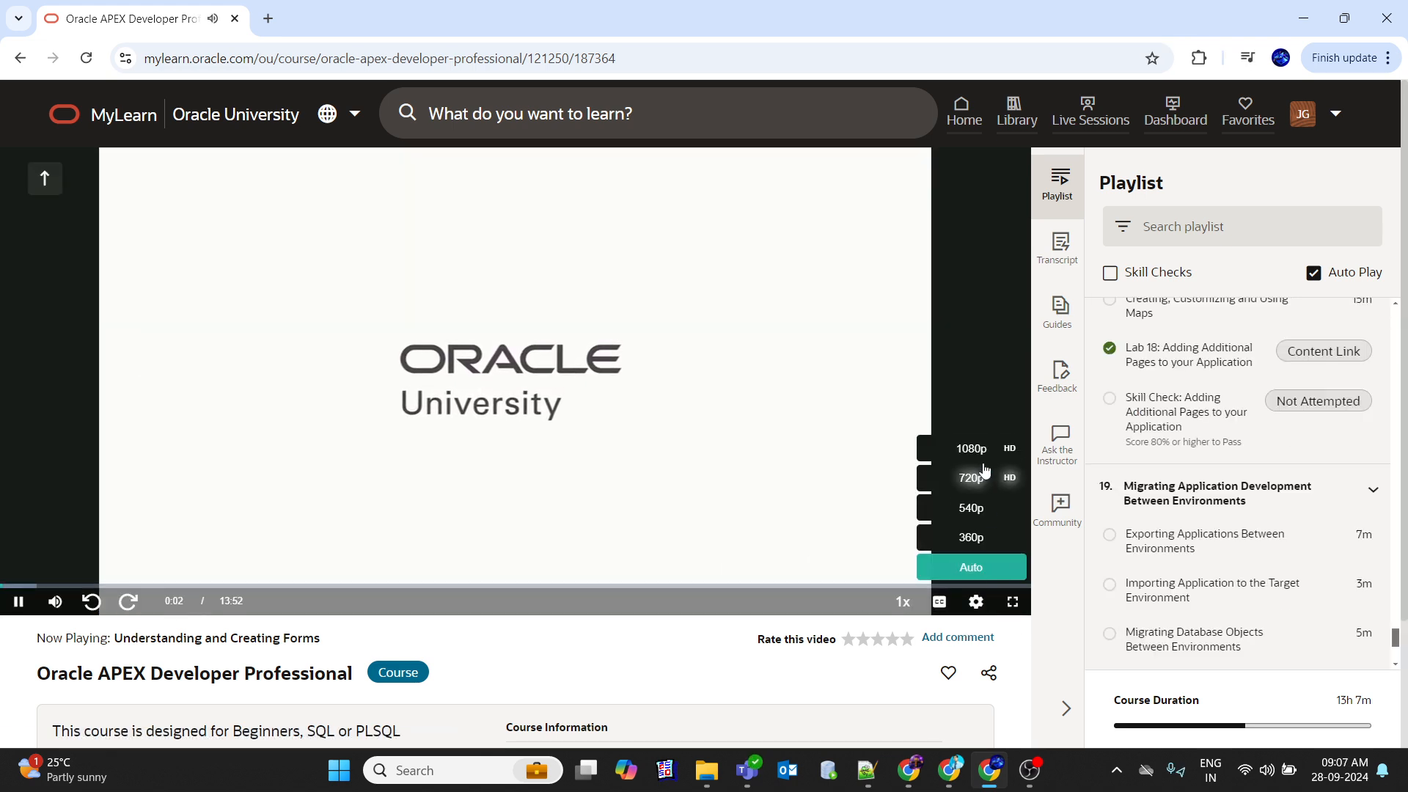
left_click(971, 448)
left_click(1013, 602)
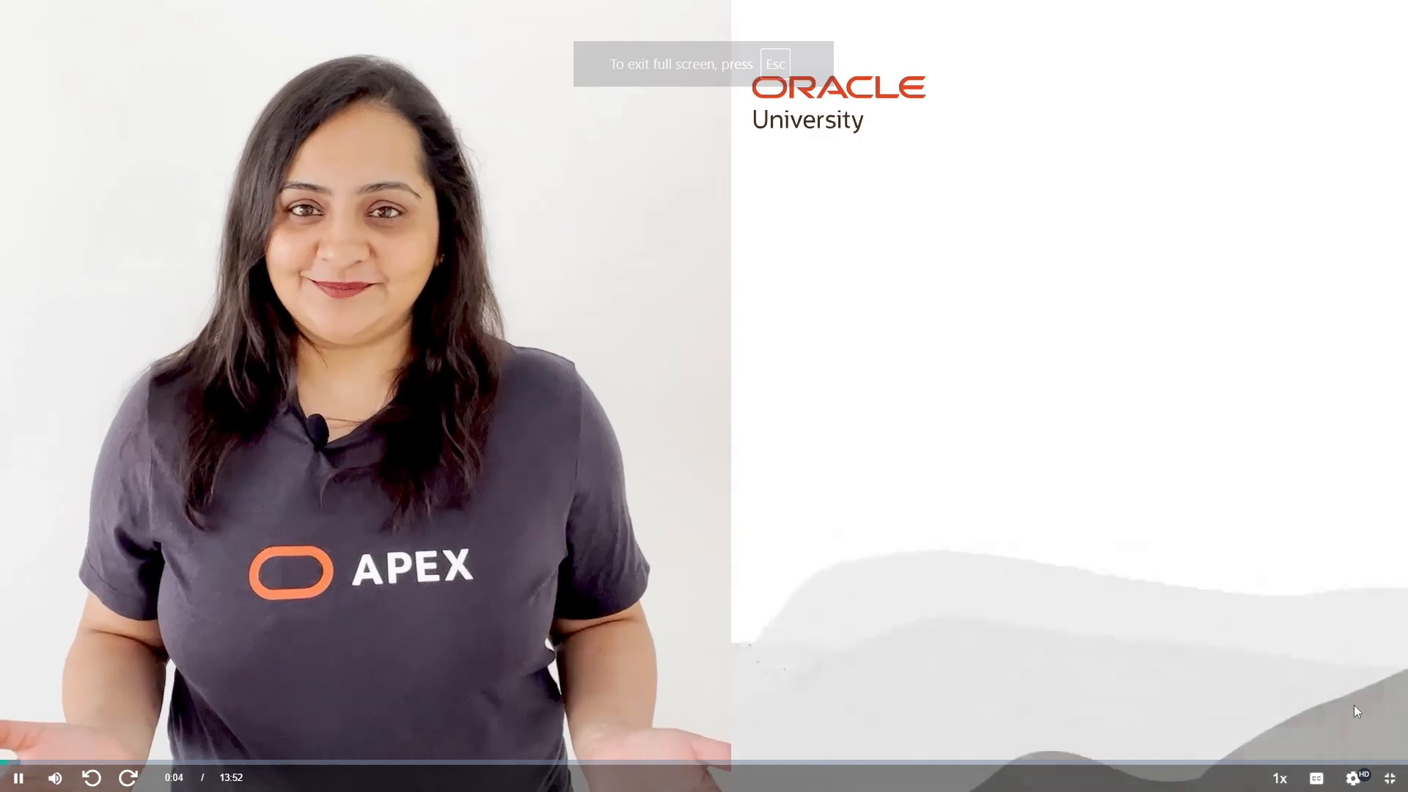
left_click(1352, 777)
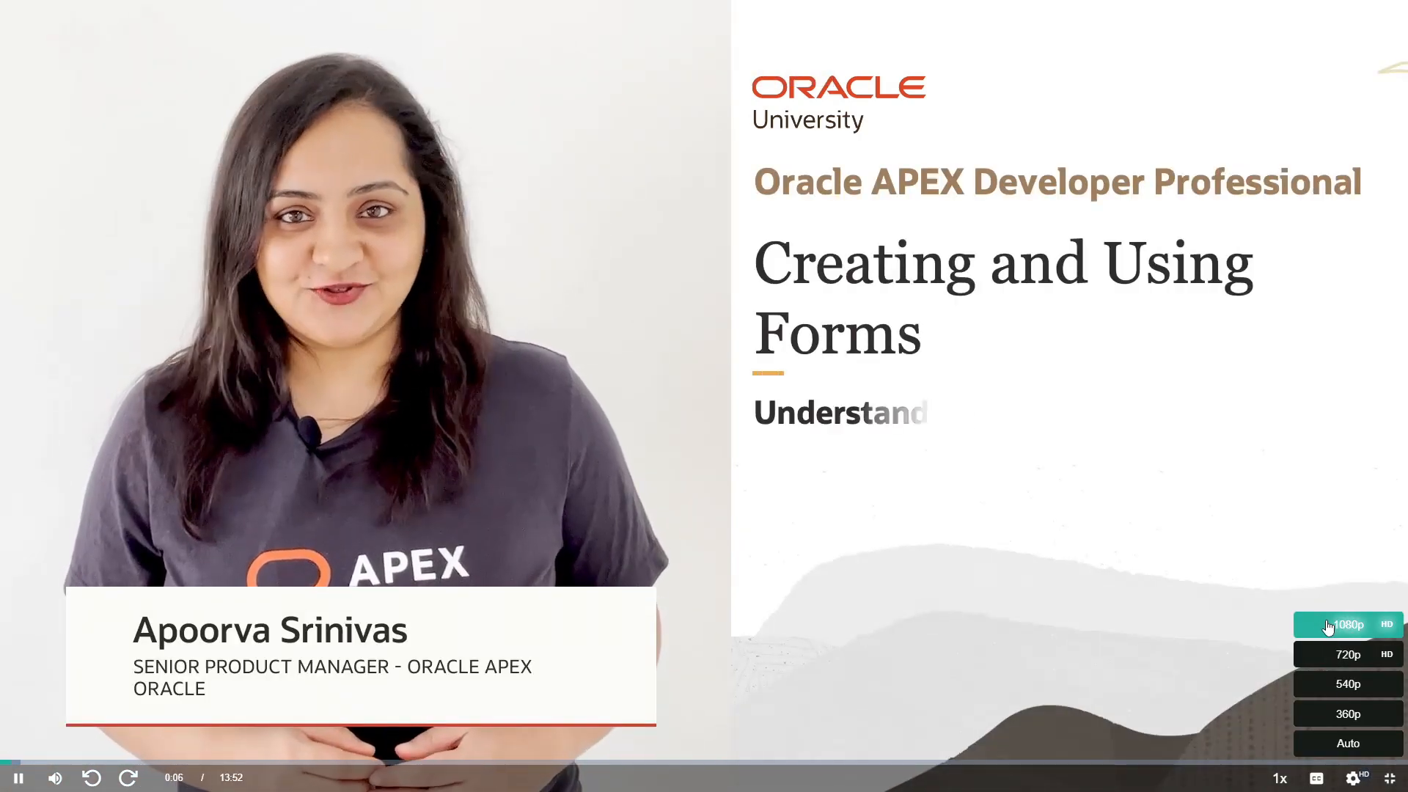